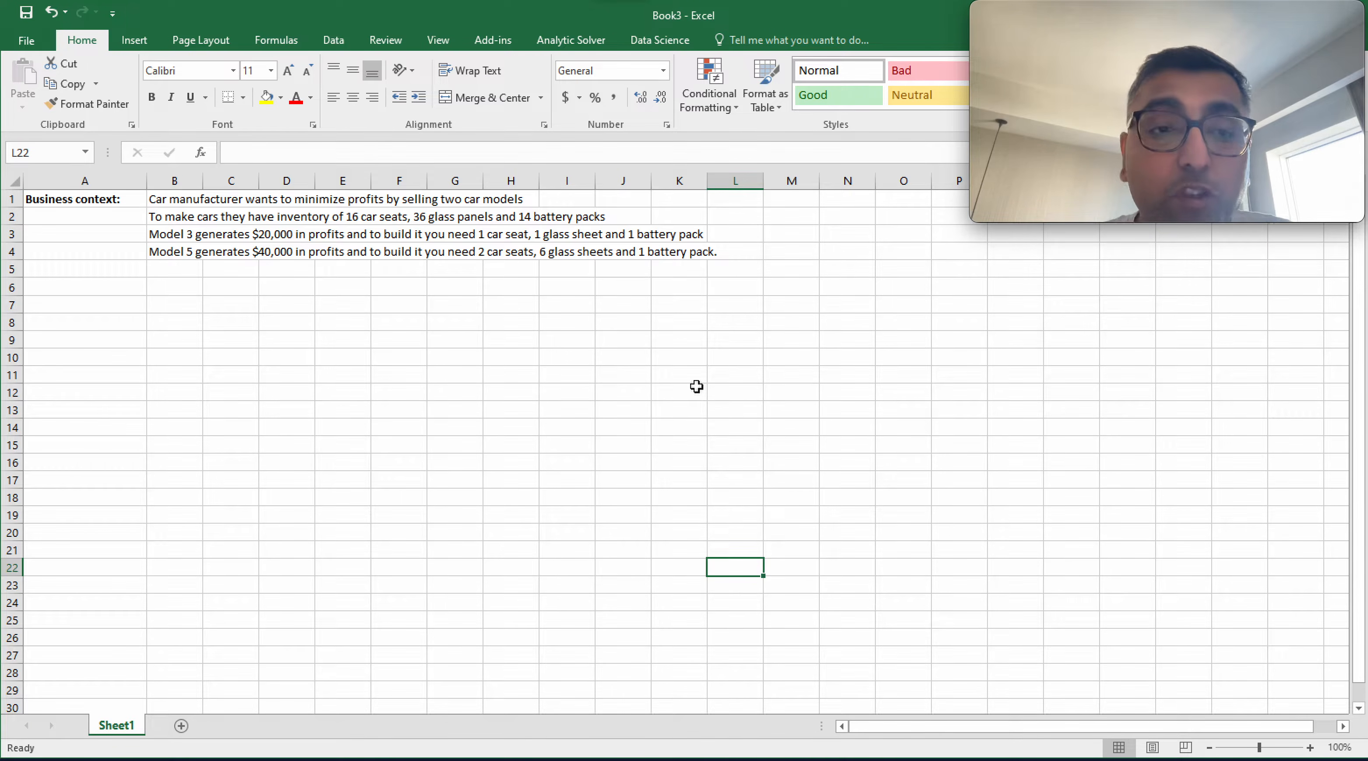
Replace the word "panels" with "sheets" in the inventory statement in B2.
left_click(493, 235)
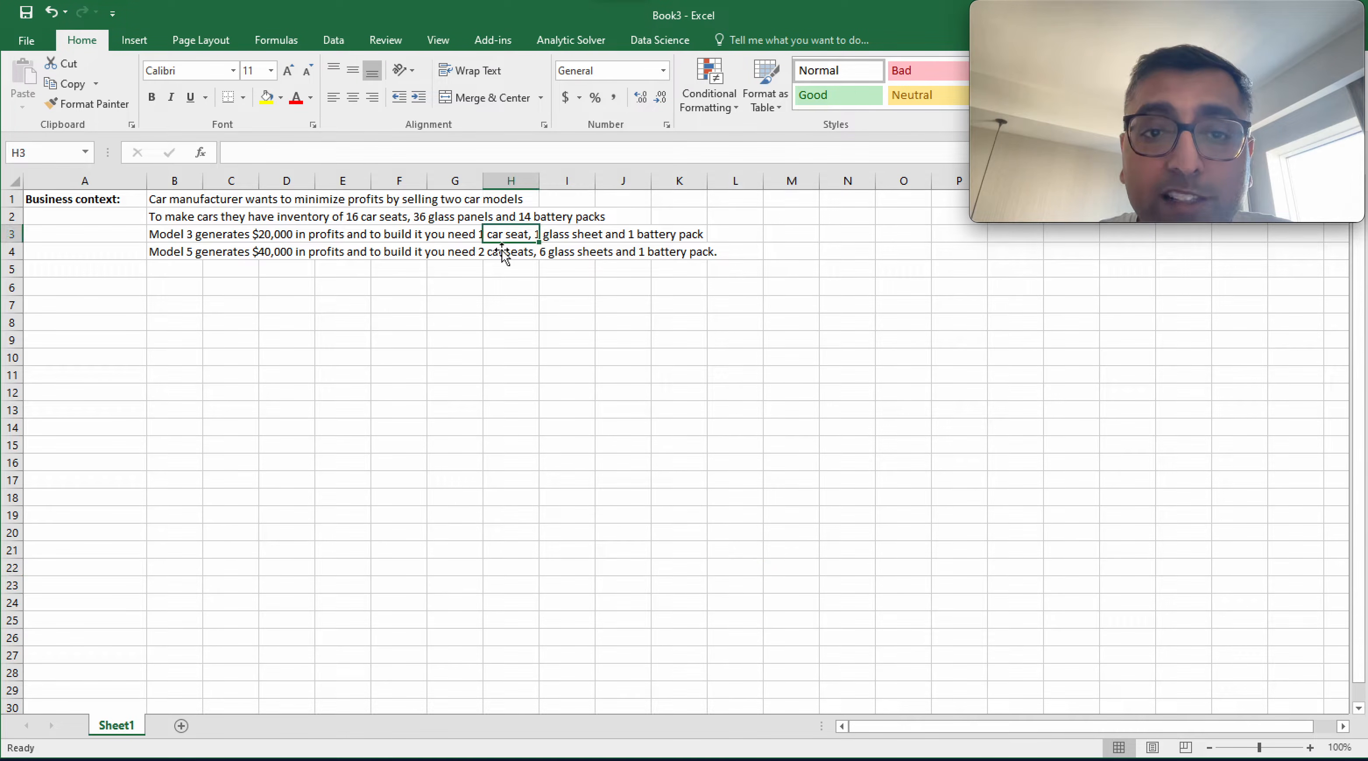
left_click(171, 229)
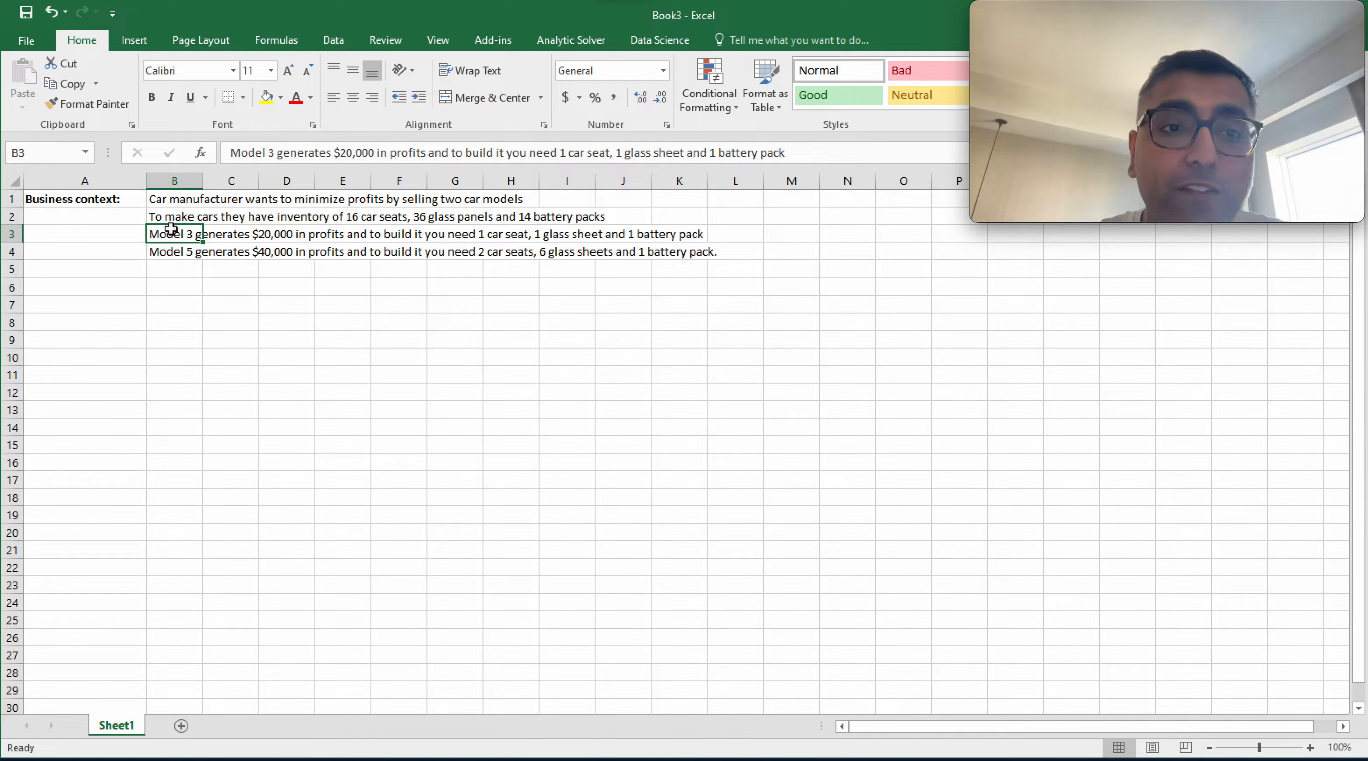
left_click(167, 218)
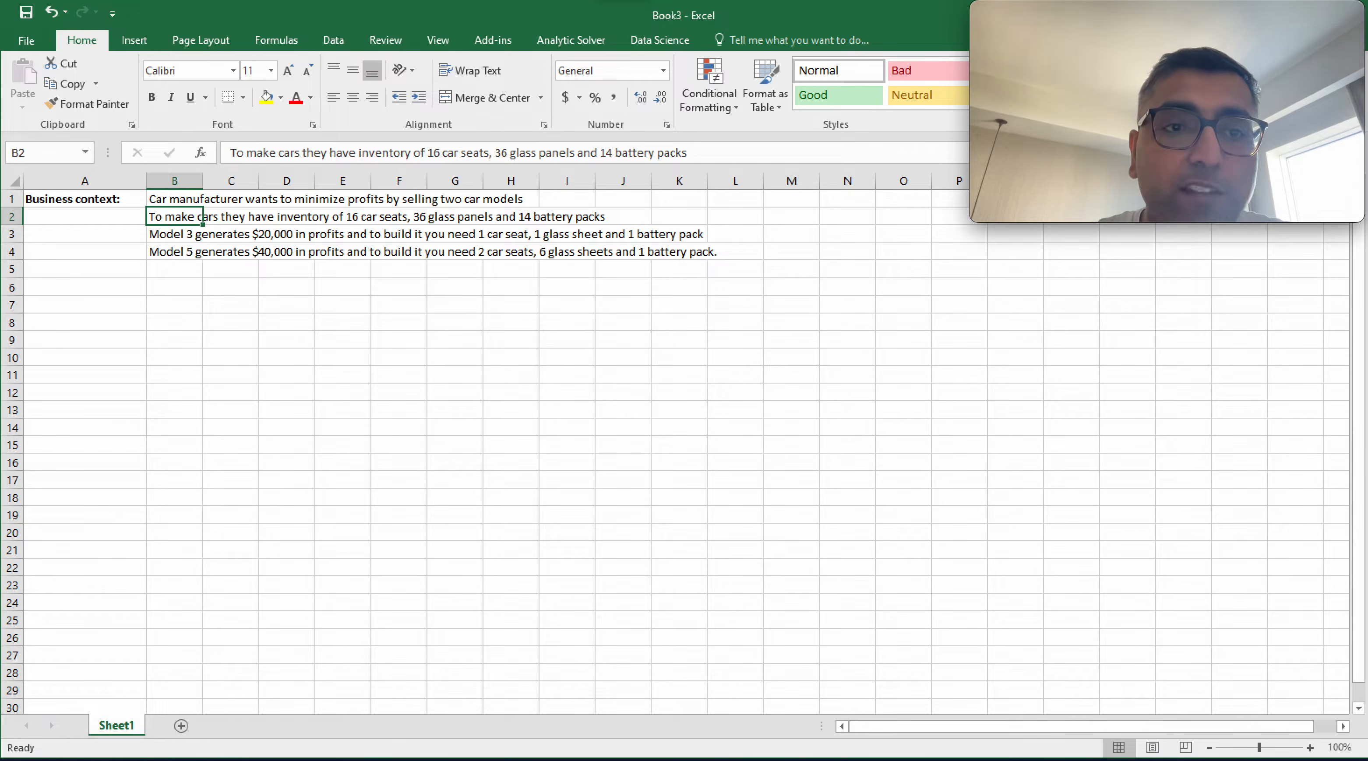
double_click(166, 217)
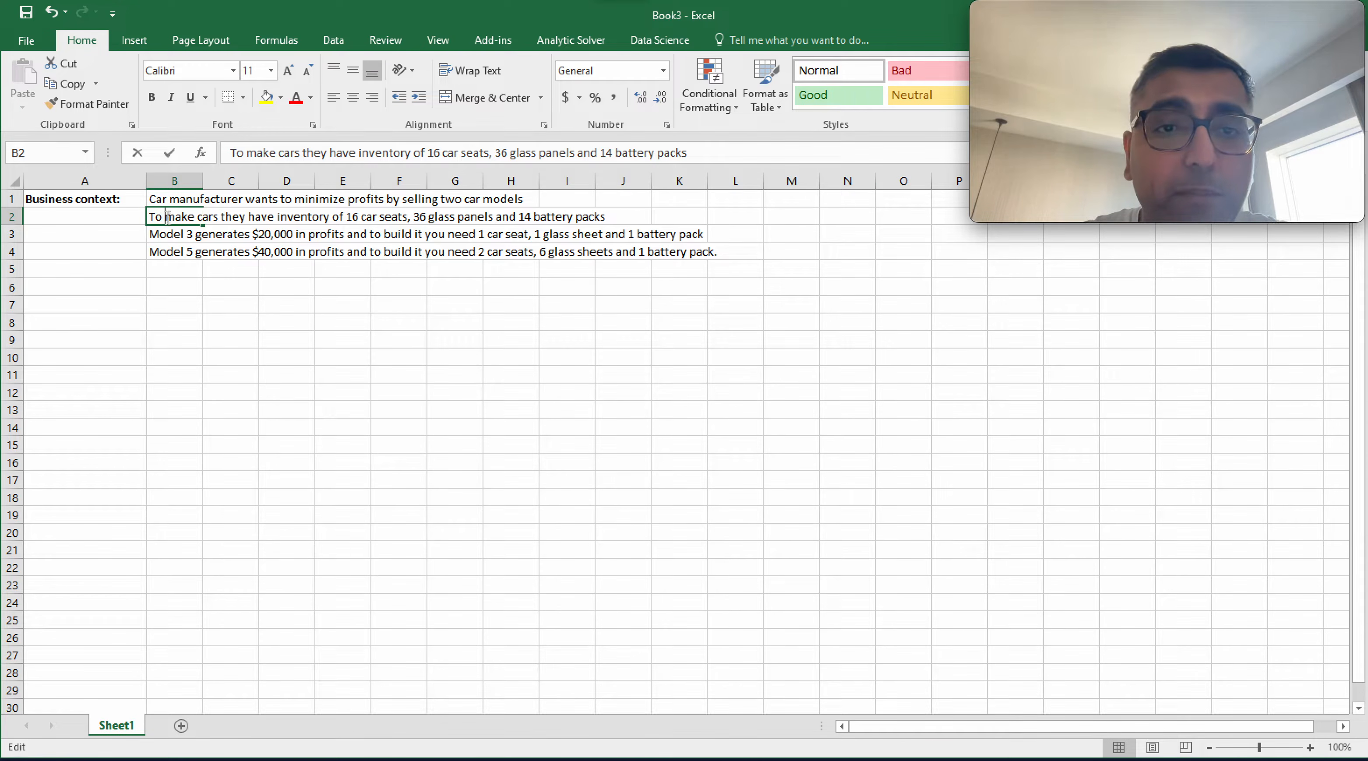
double_click(474, 217)
type("sheets")
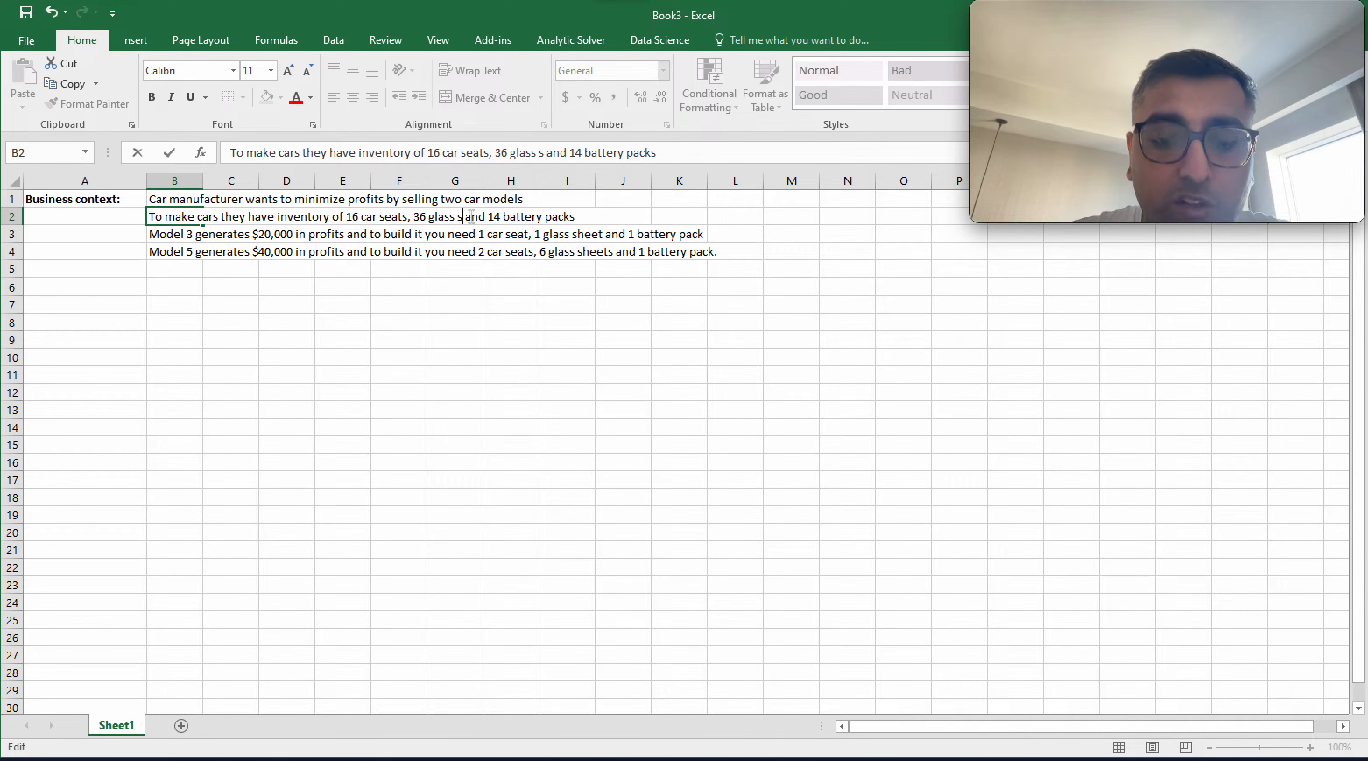
key("Return")
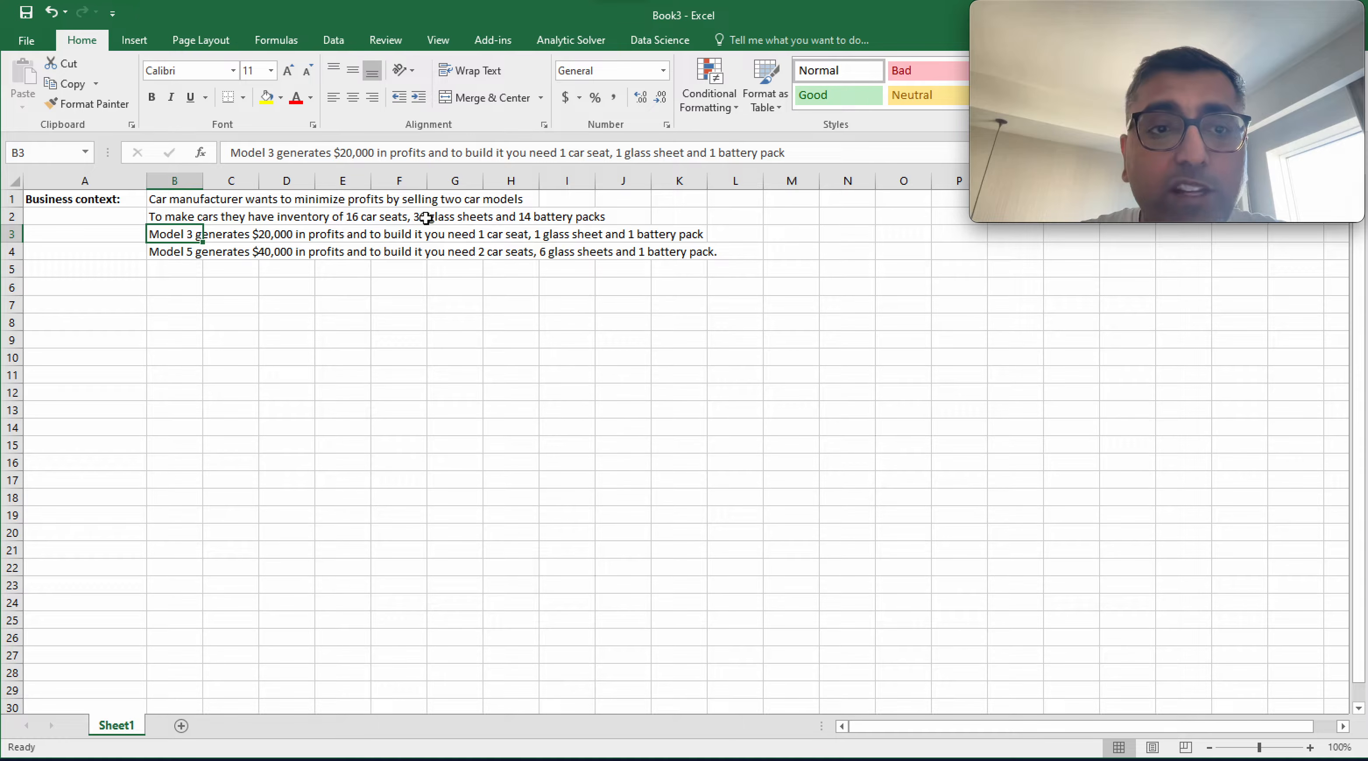
Review the business context in B1:B4, covering the profit aim, the parts inventory and each model's requirements.
left_click(168, 217)
key("Return")
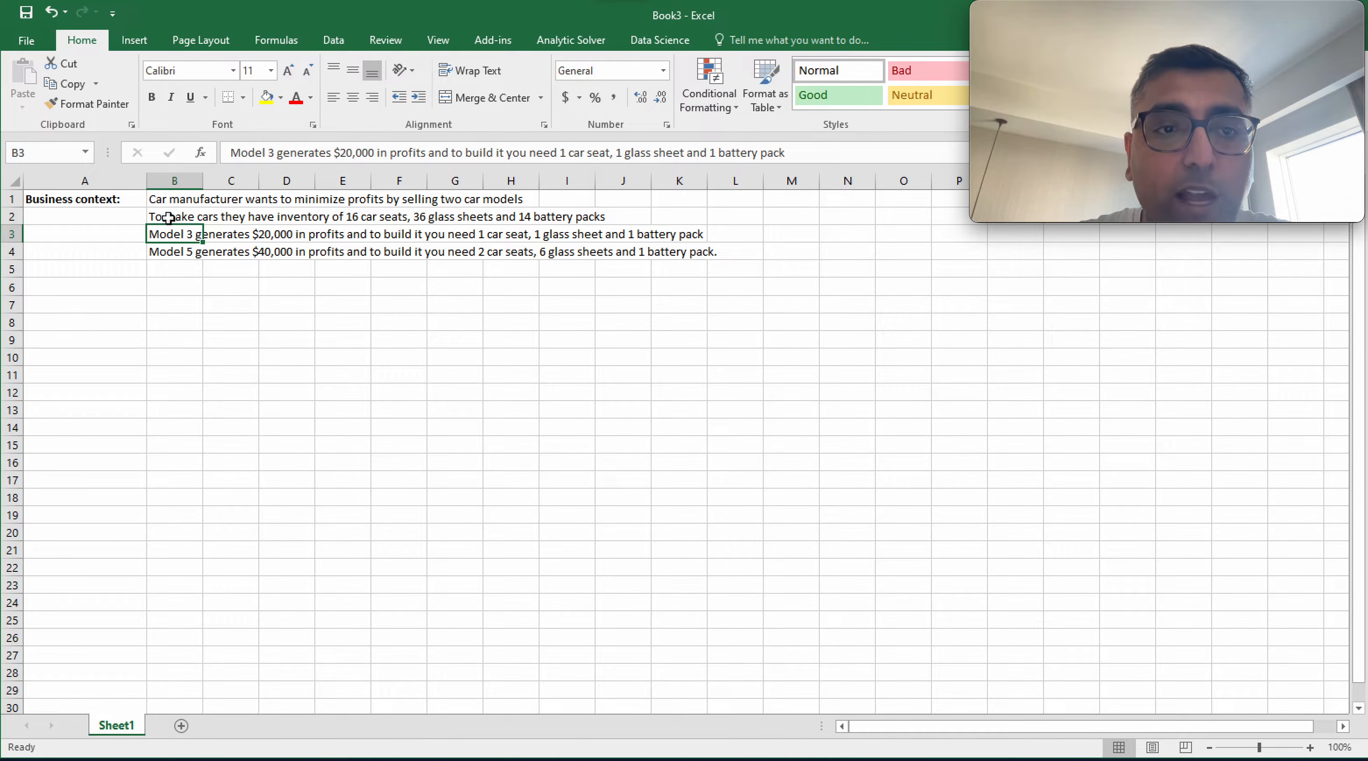
key("shift+Down")
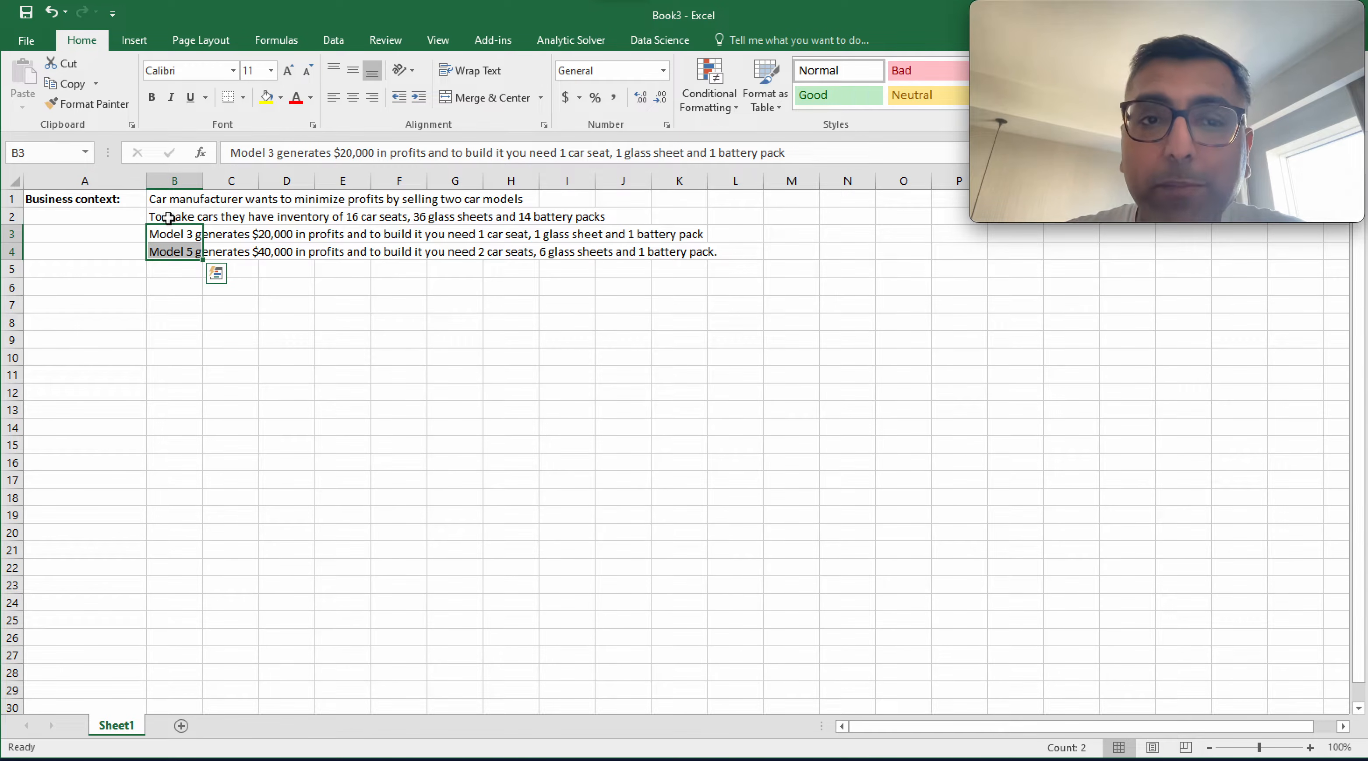
key("Right")
key("Up")
key("Up")
key("Left")
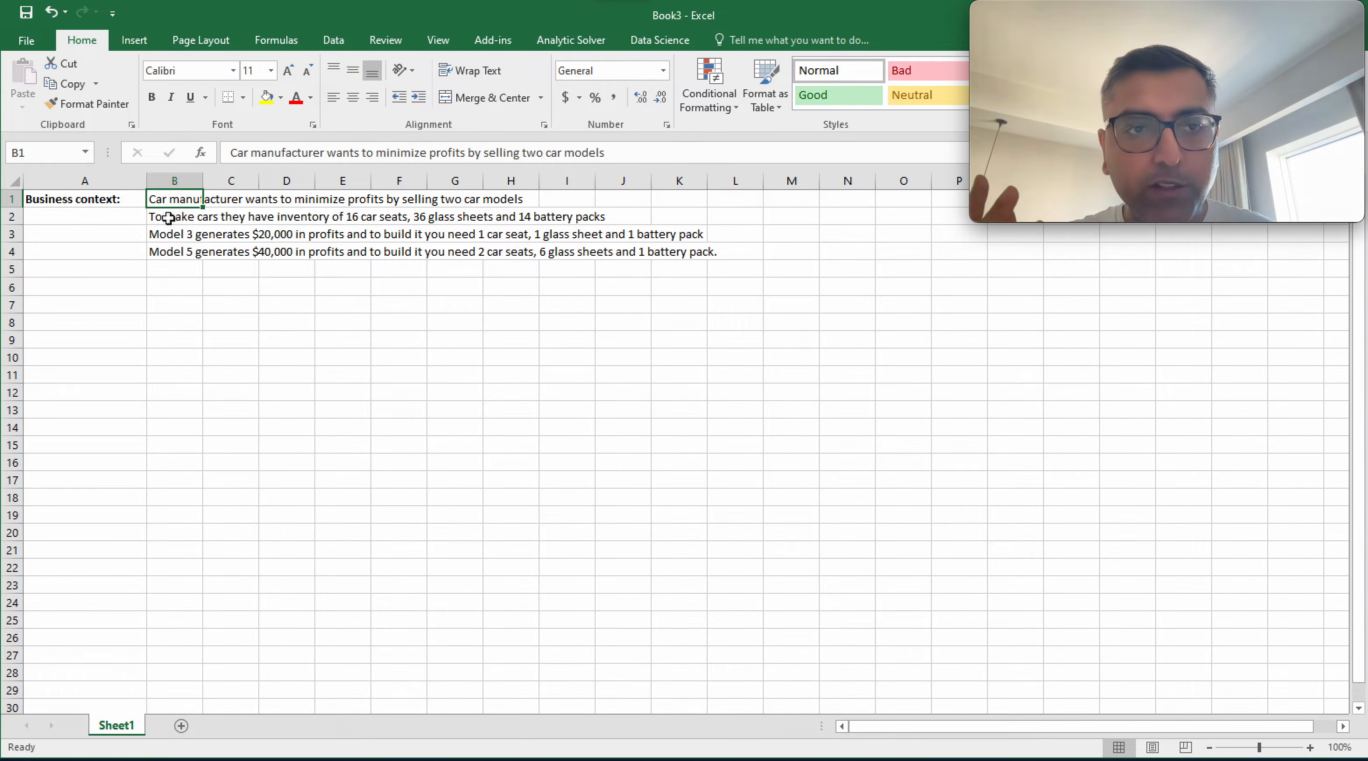
left_click(44, 199)
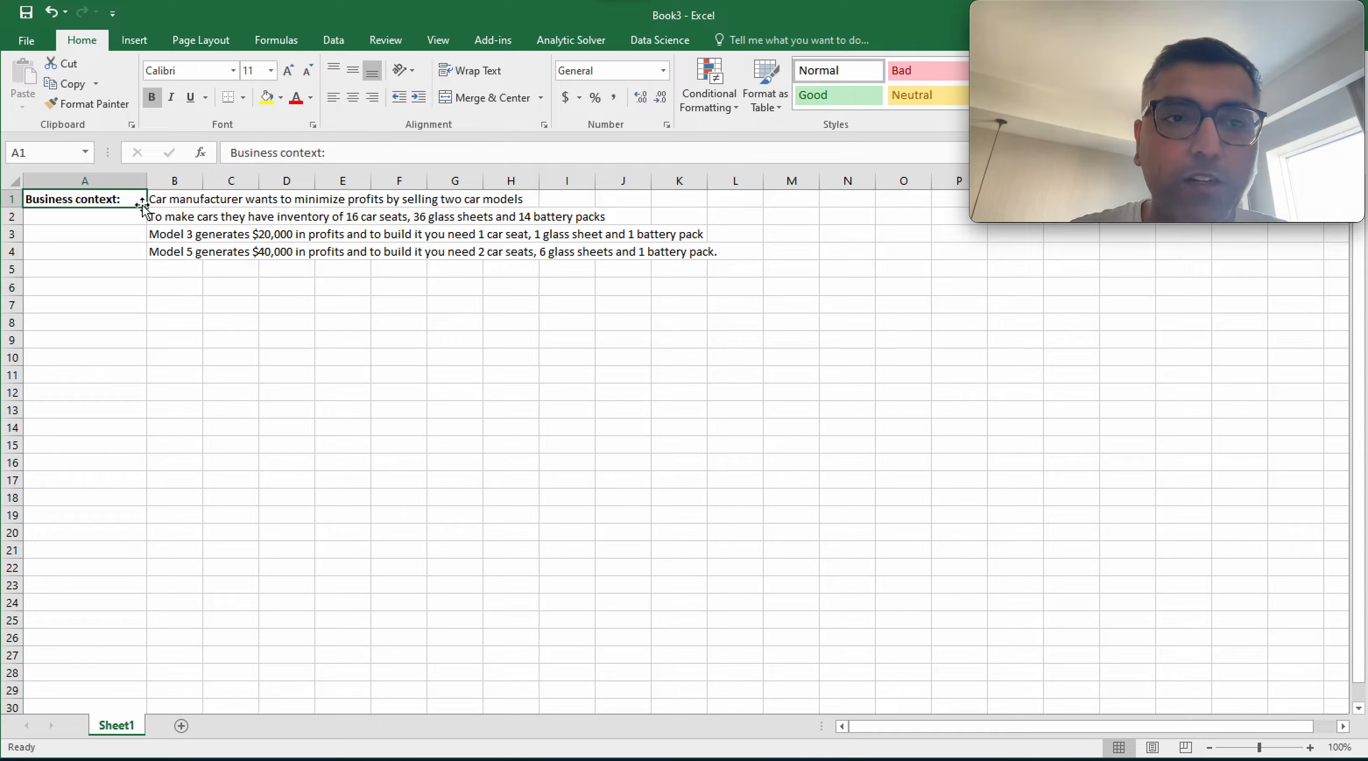
left_click_drag(158, 201, 158, 250)
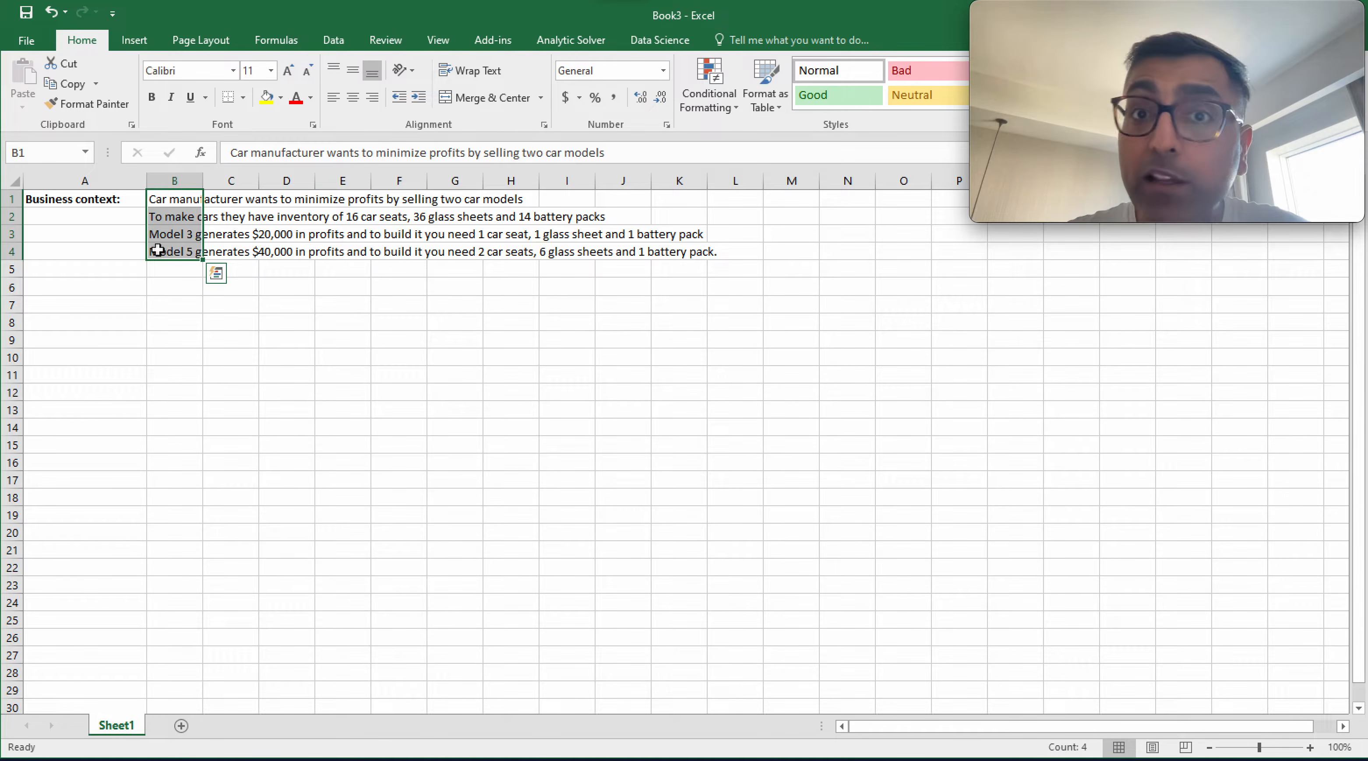
Enter the heading "Known/certain variables" in cell A6.
left_click(98, 287)
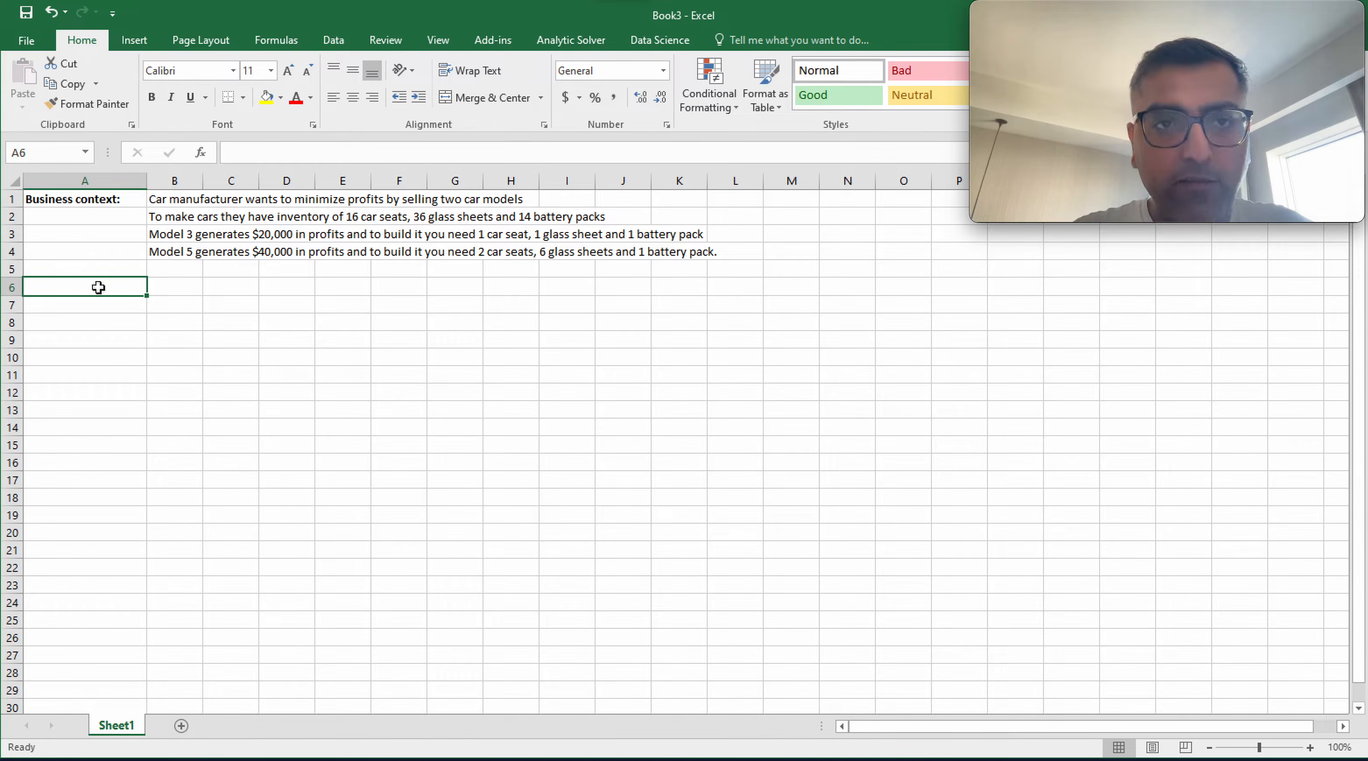
type("Kno")
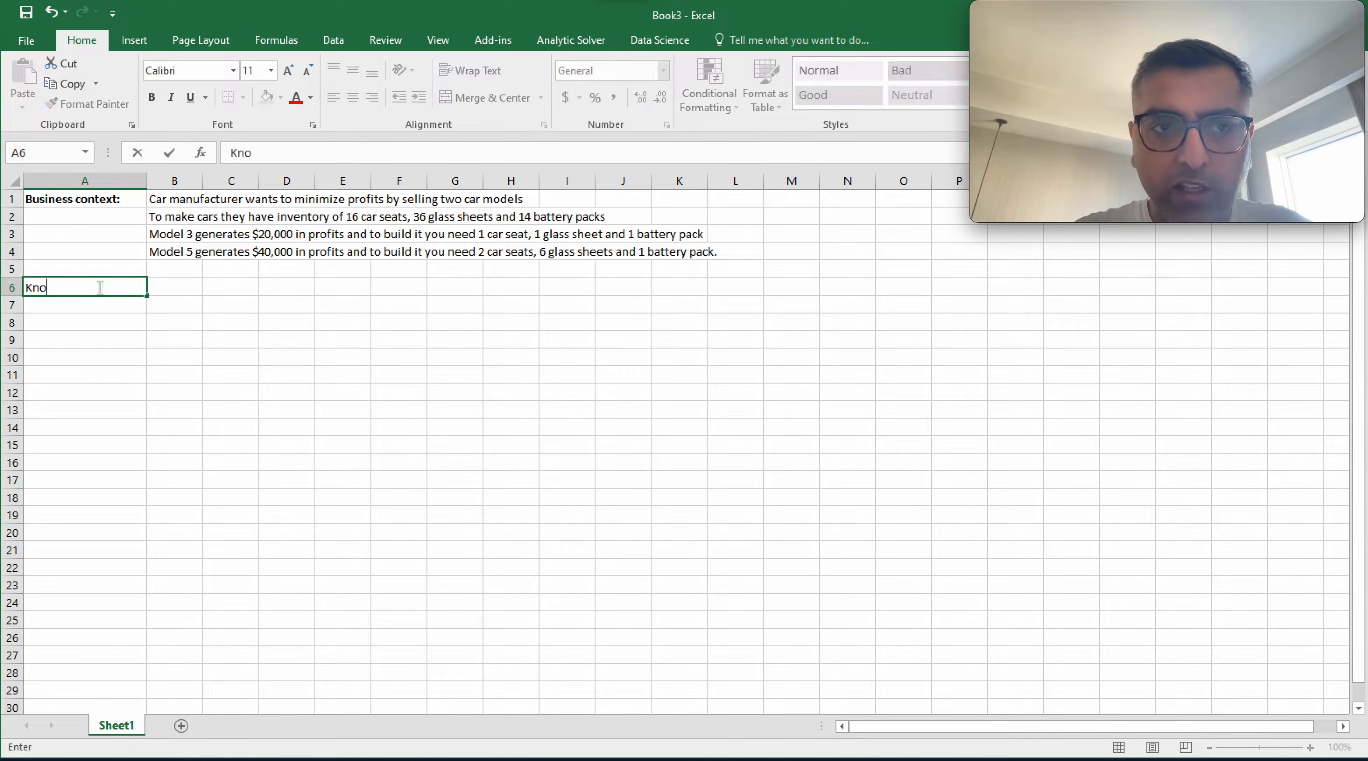
type("wn/certain")
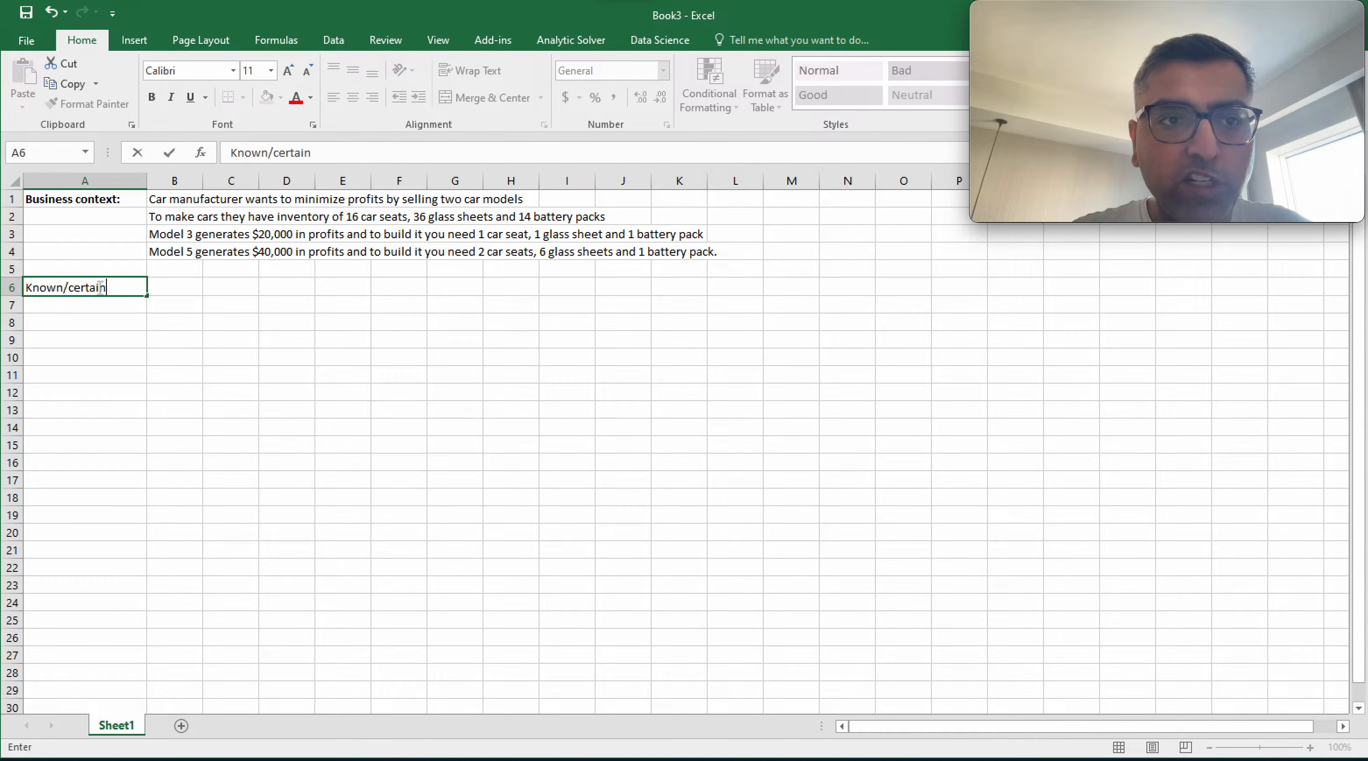
type(" variables")
key("Return")
Widen column A to fit the heading in A6 and make that heading bold.
left_click(68, 288)
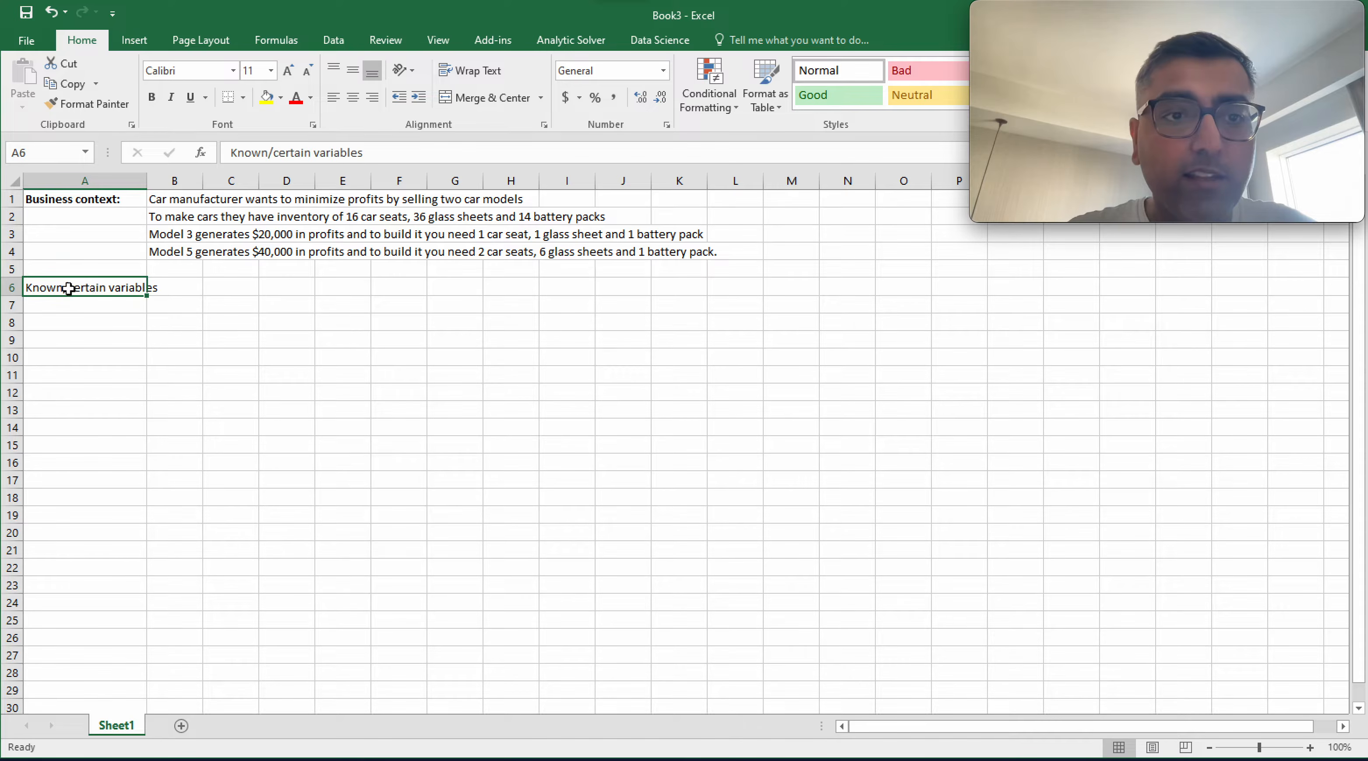
left_click_drag(147, 180, 169, 180)
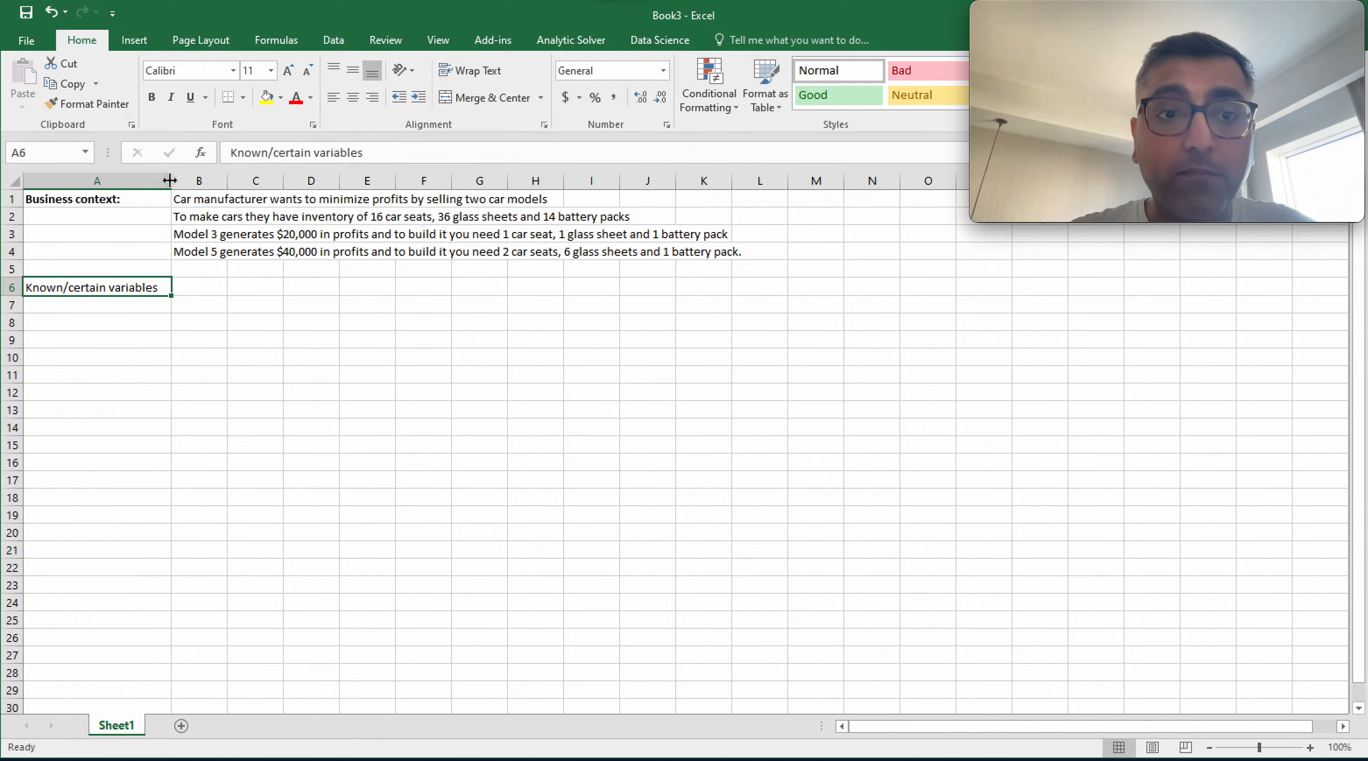
left_click(103, 307)
key("Up")
key("ctrl+b")
key("Down")
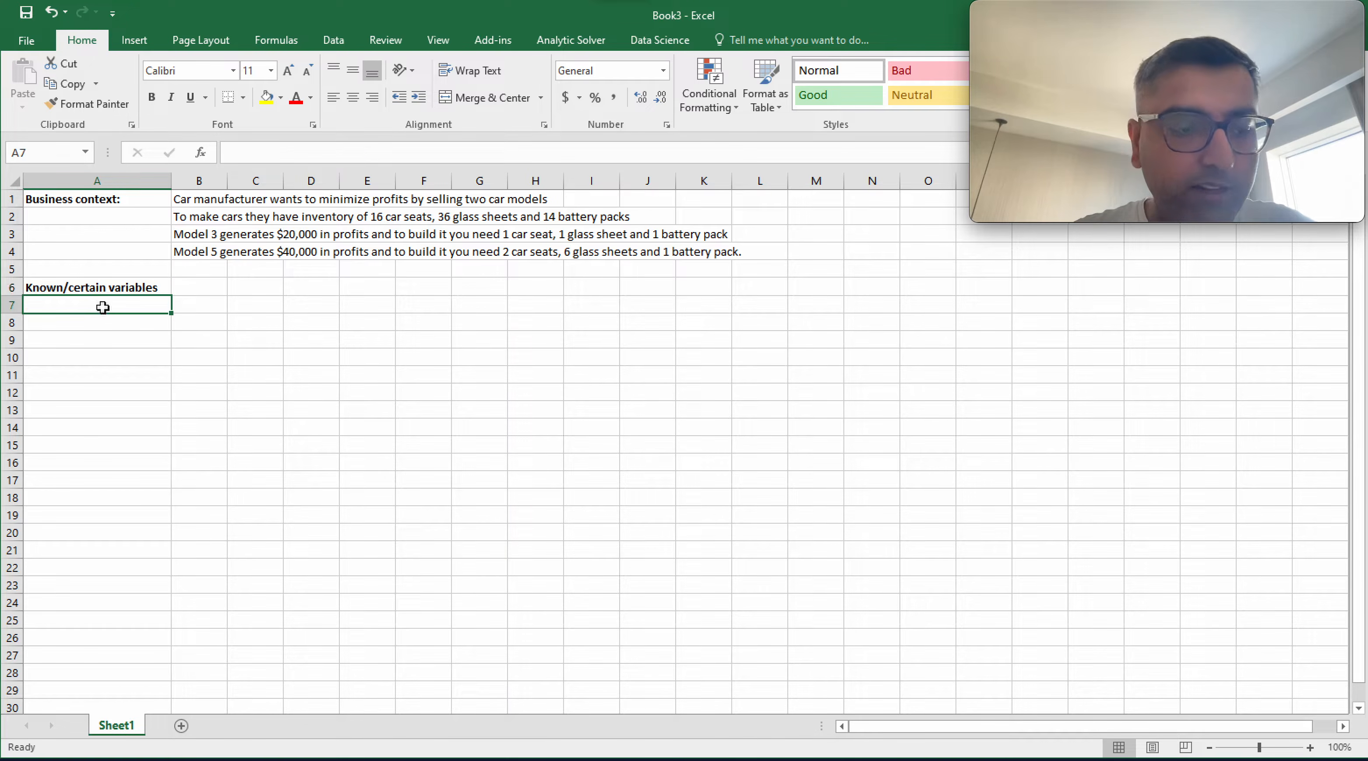
Enter the row label "Profits per car model" in A7.
type("Profits")
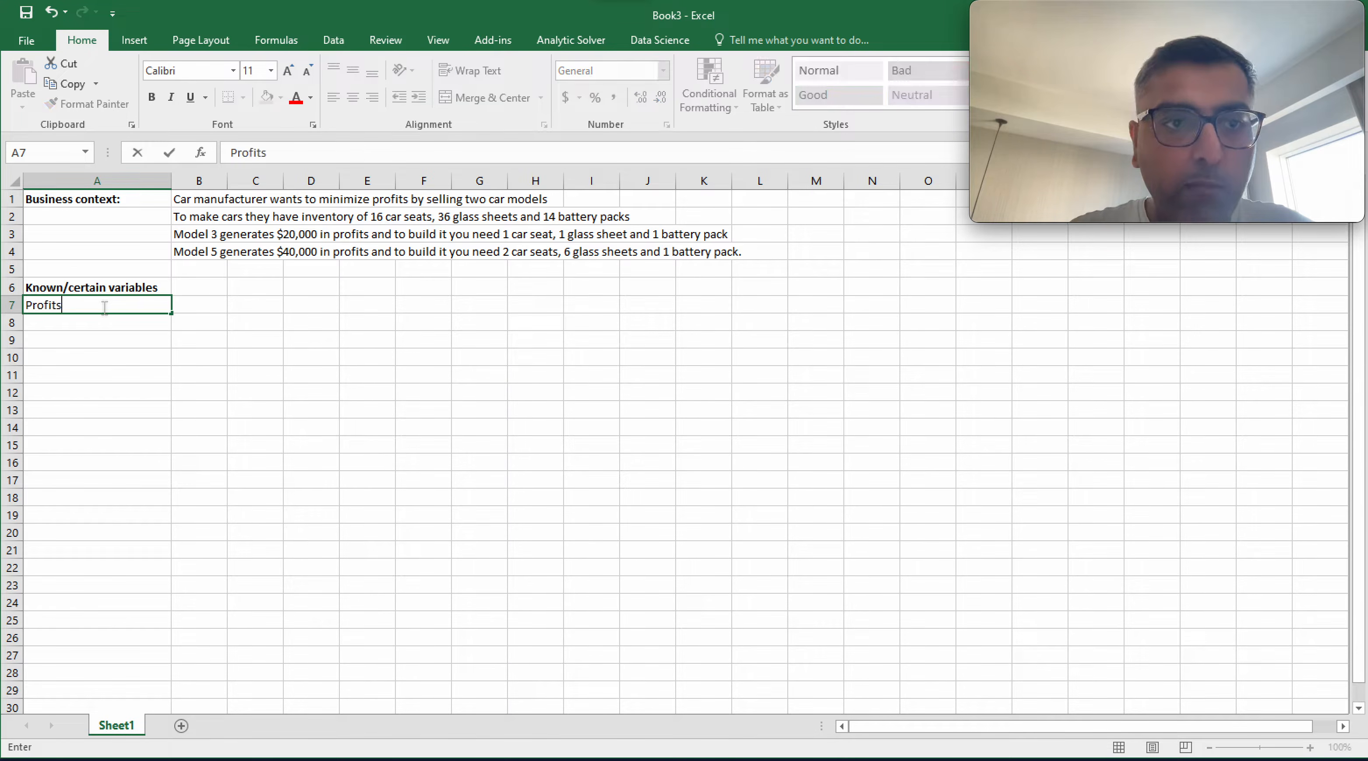
type(" per car model")
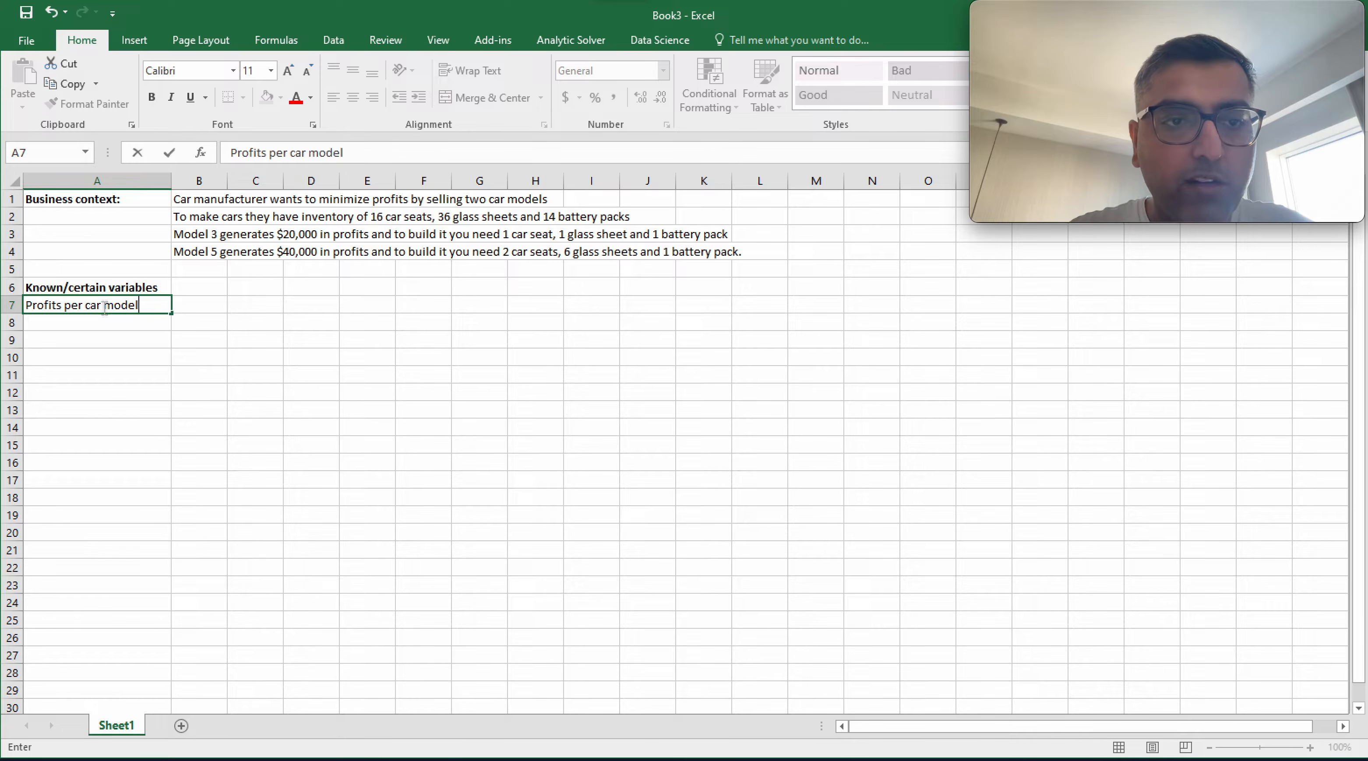
key("Tab")
Add the column heading "Model 3" in B6 and enter its profit of 20000 in B7.
key("Up")
type("Model ")
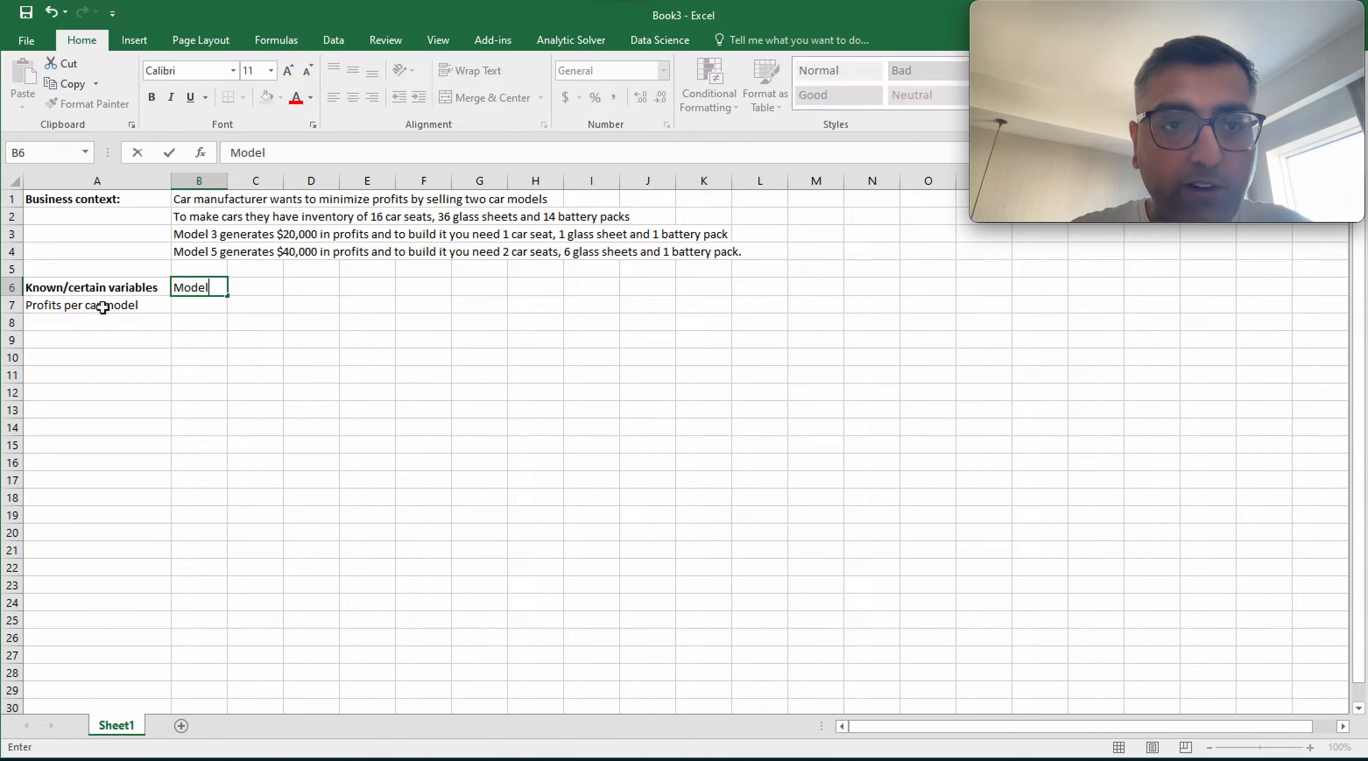
type("3")
key("Tab")
key("Return")
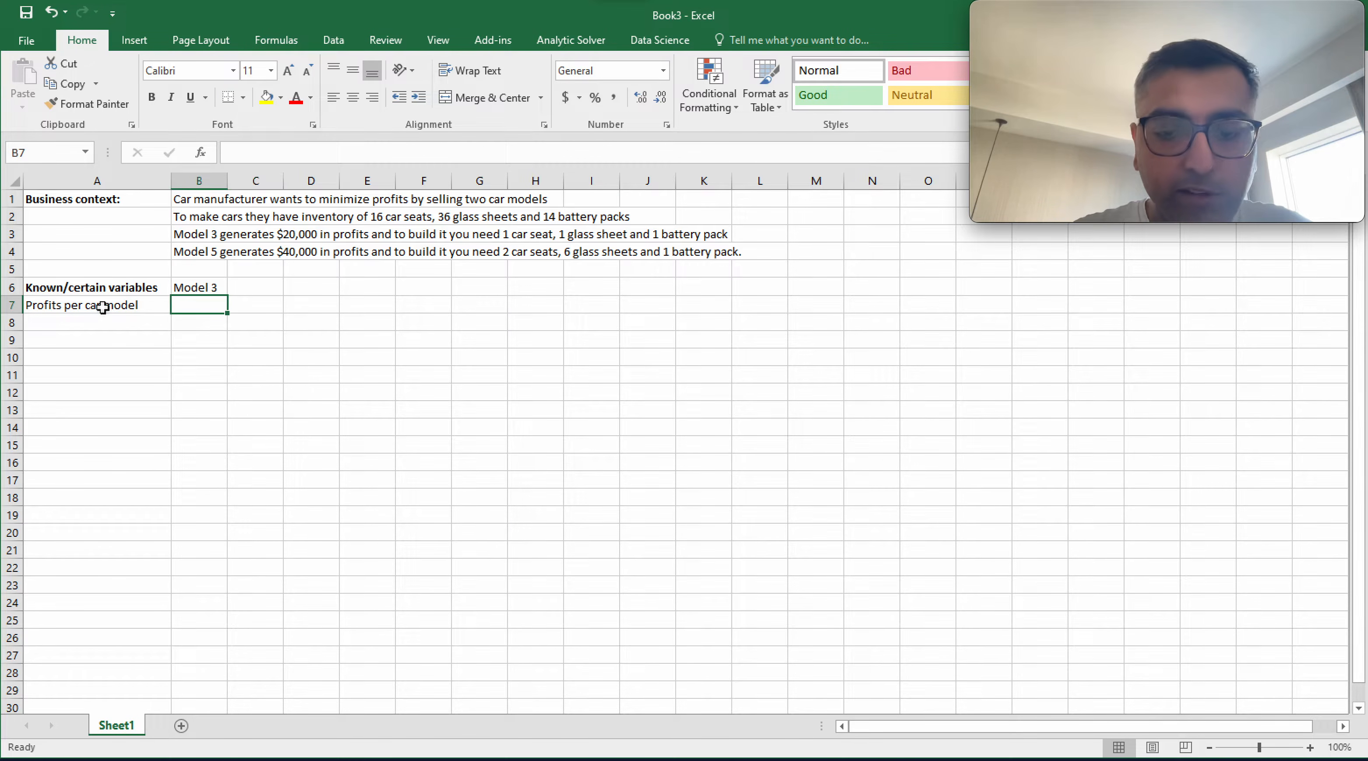
type("20000")
key("Up")
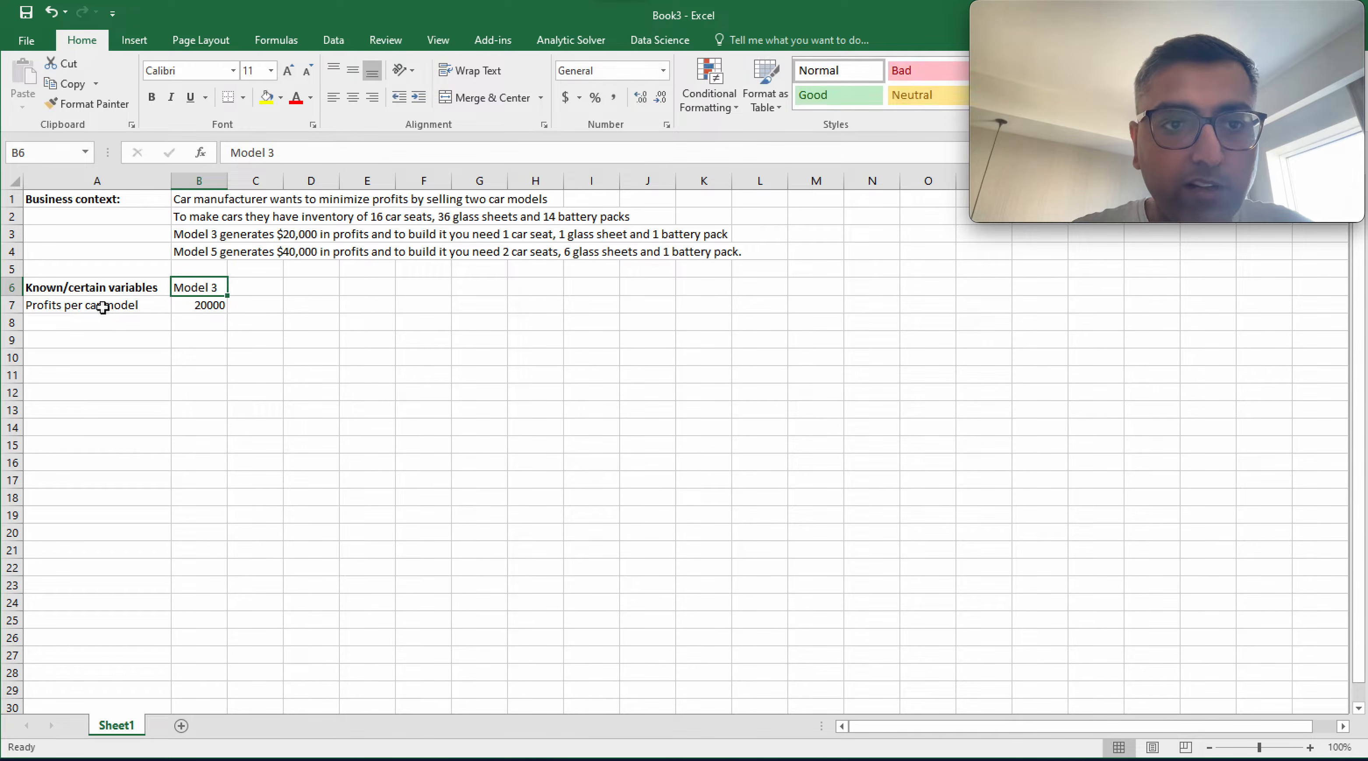
Add the column heading "Model 5" in C6 and enter its profit of 40000 in C7.
key("Right")
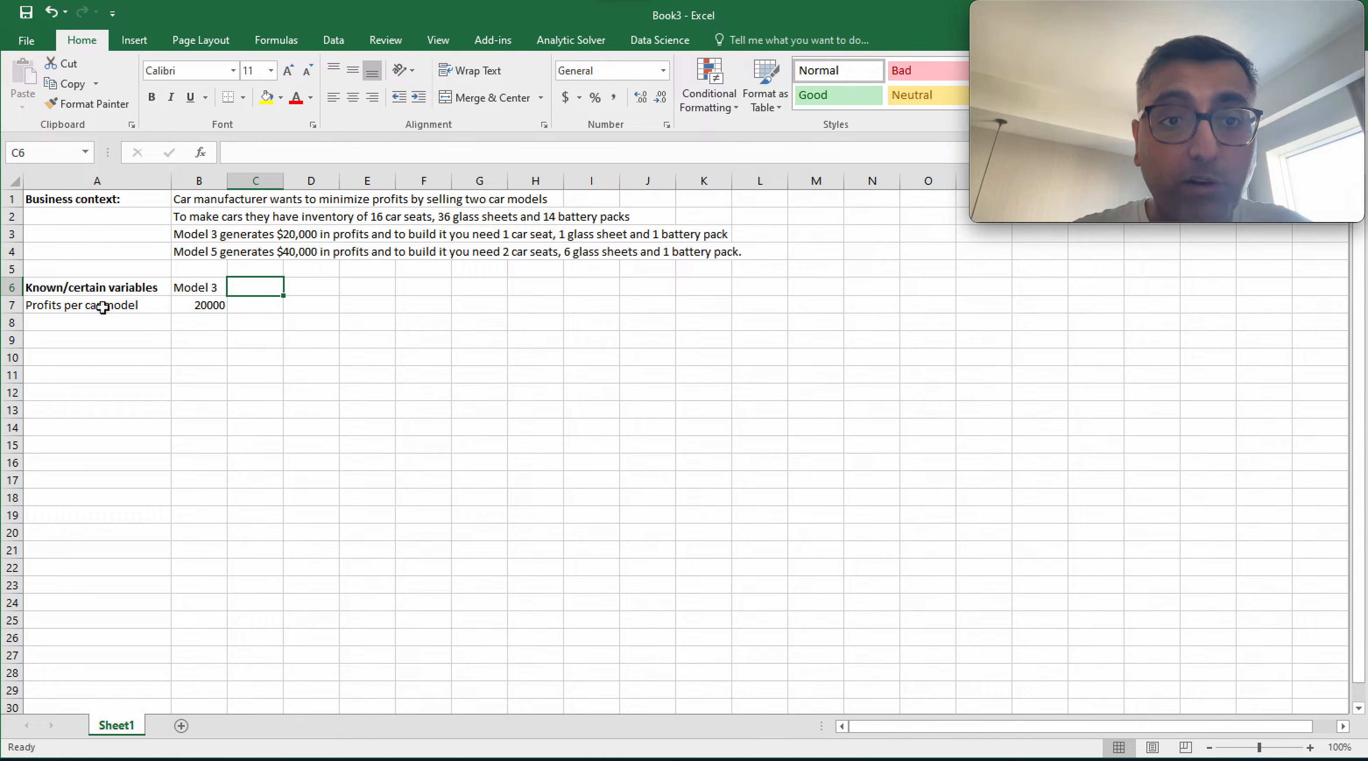
type("Mod")
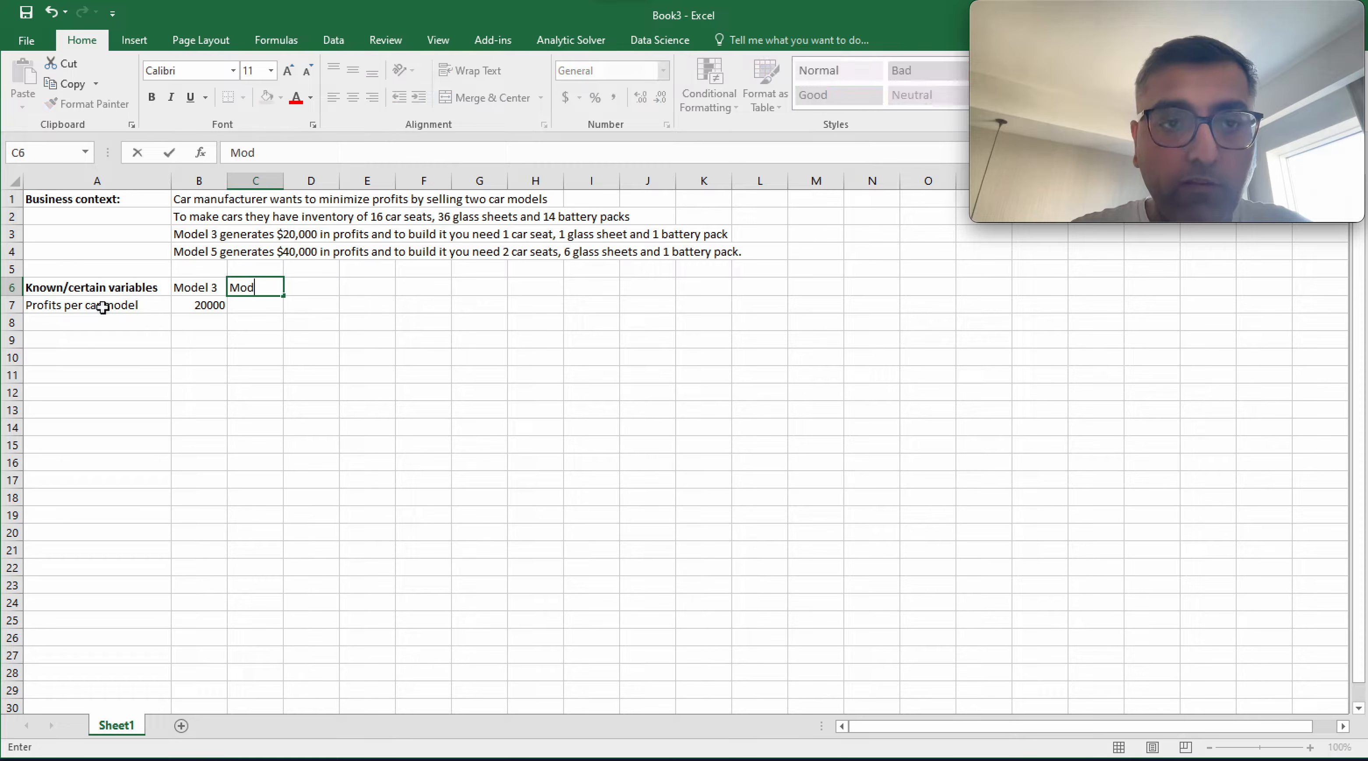
type("el 5")
key("Return")
type("4000")
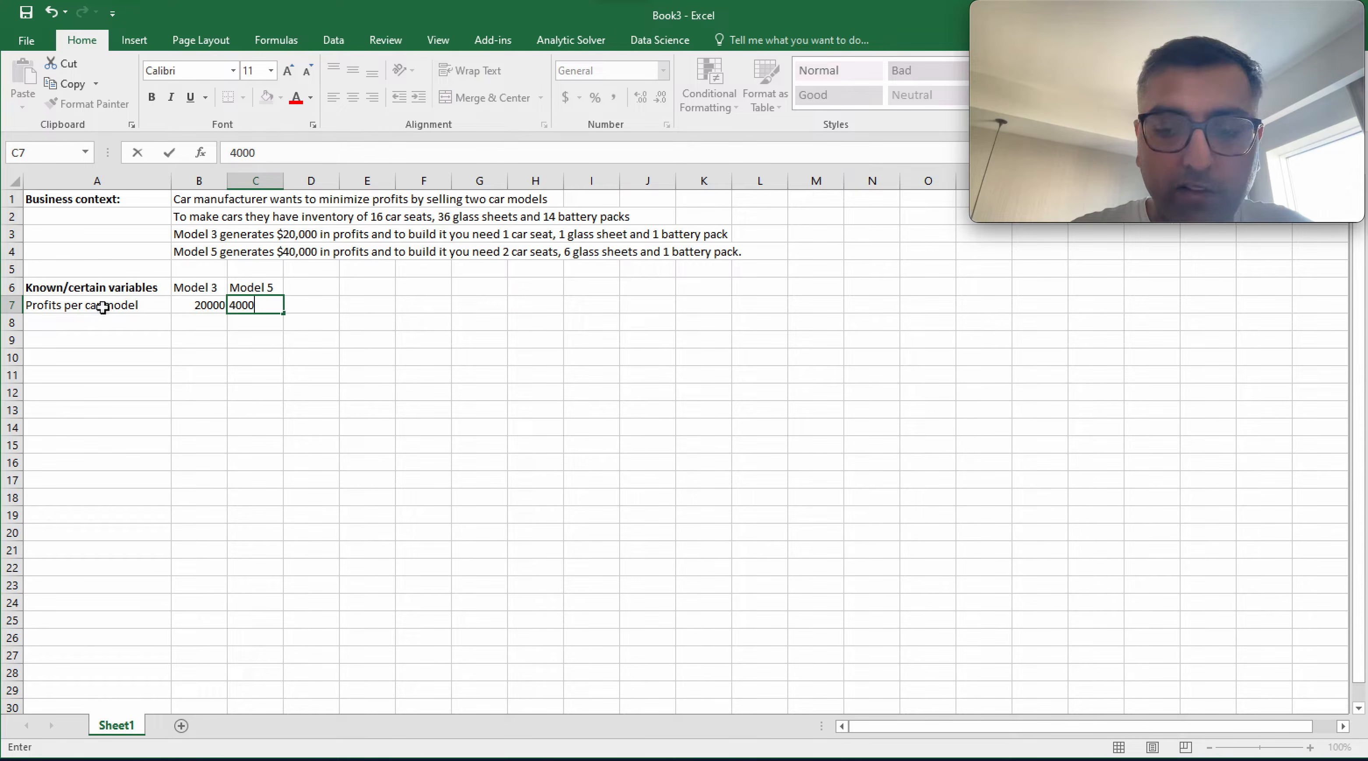
type("0")
key("Return")
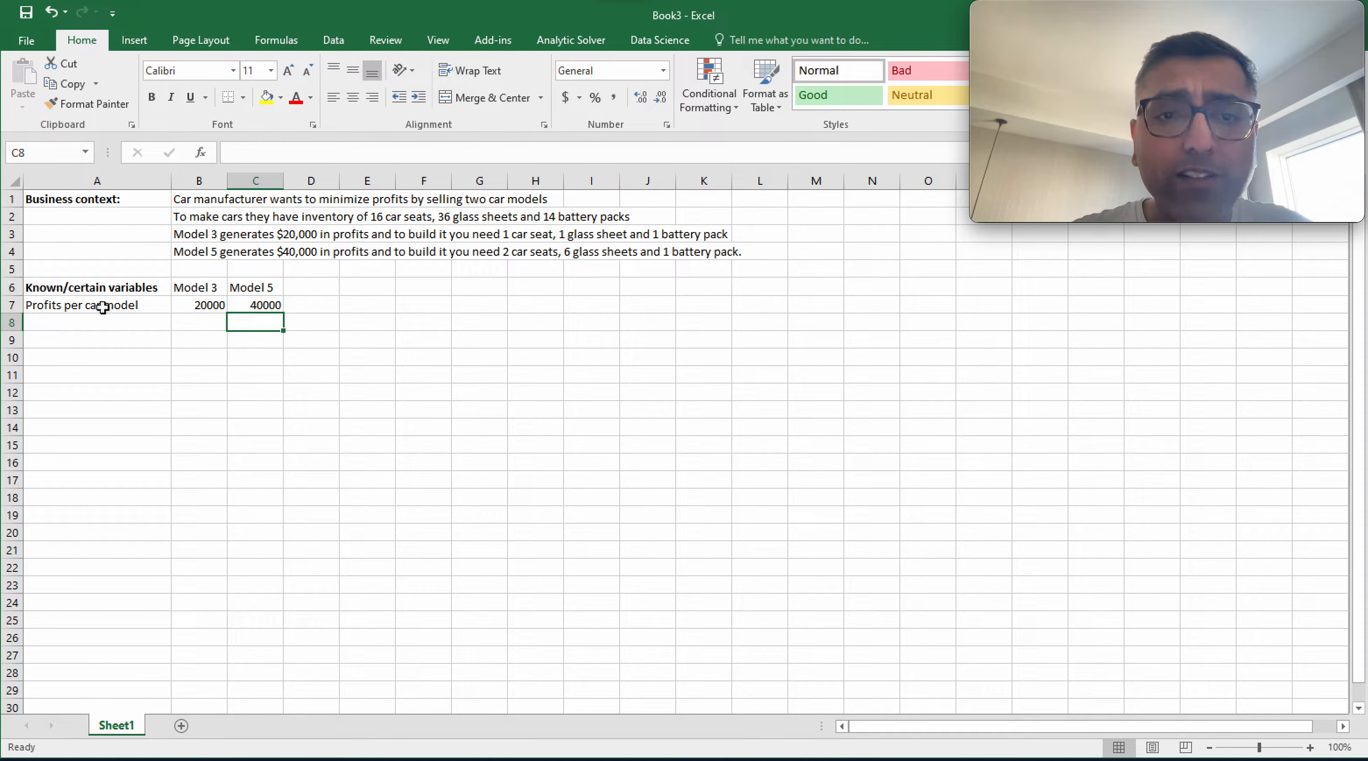
Enter the row labels "Car seats", "Glass Sheets" and "Battery packs" in A8:A10.
left_click(191, 238)
left_click(193, 250)
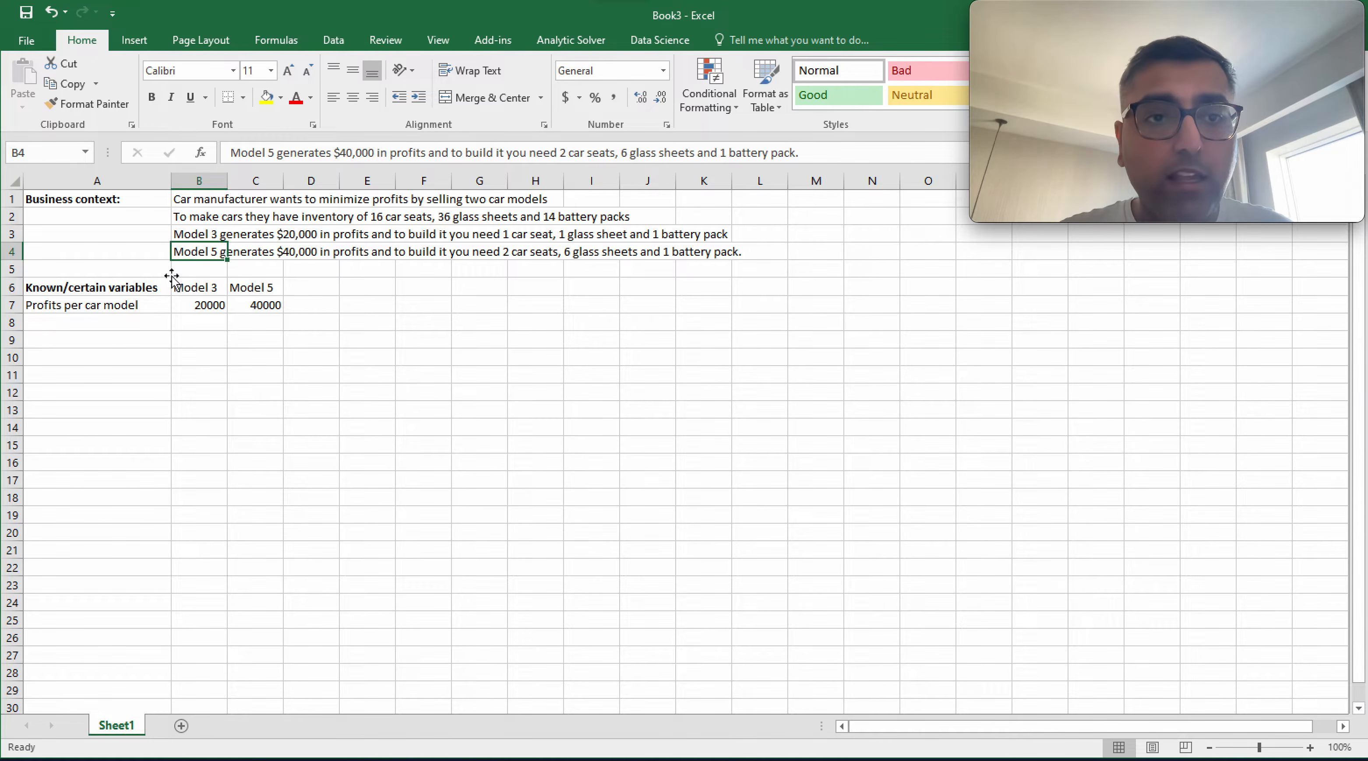
left_click(121, 325)
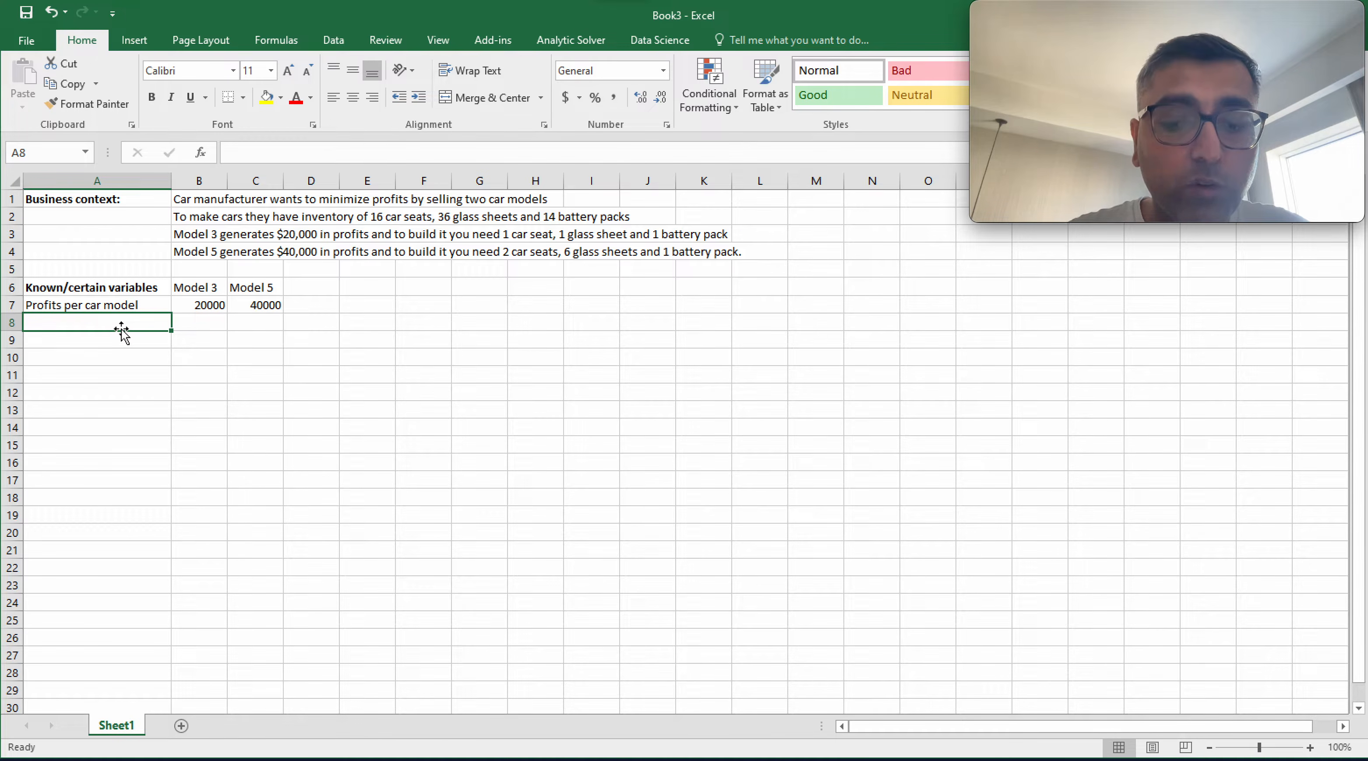
type("Car s")
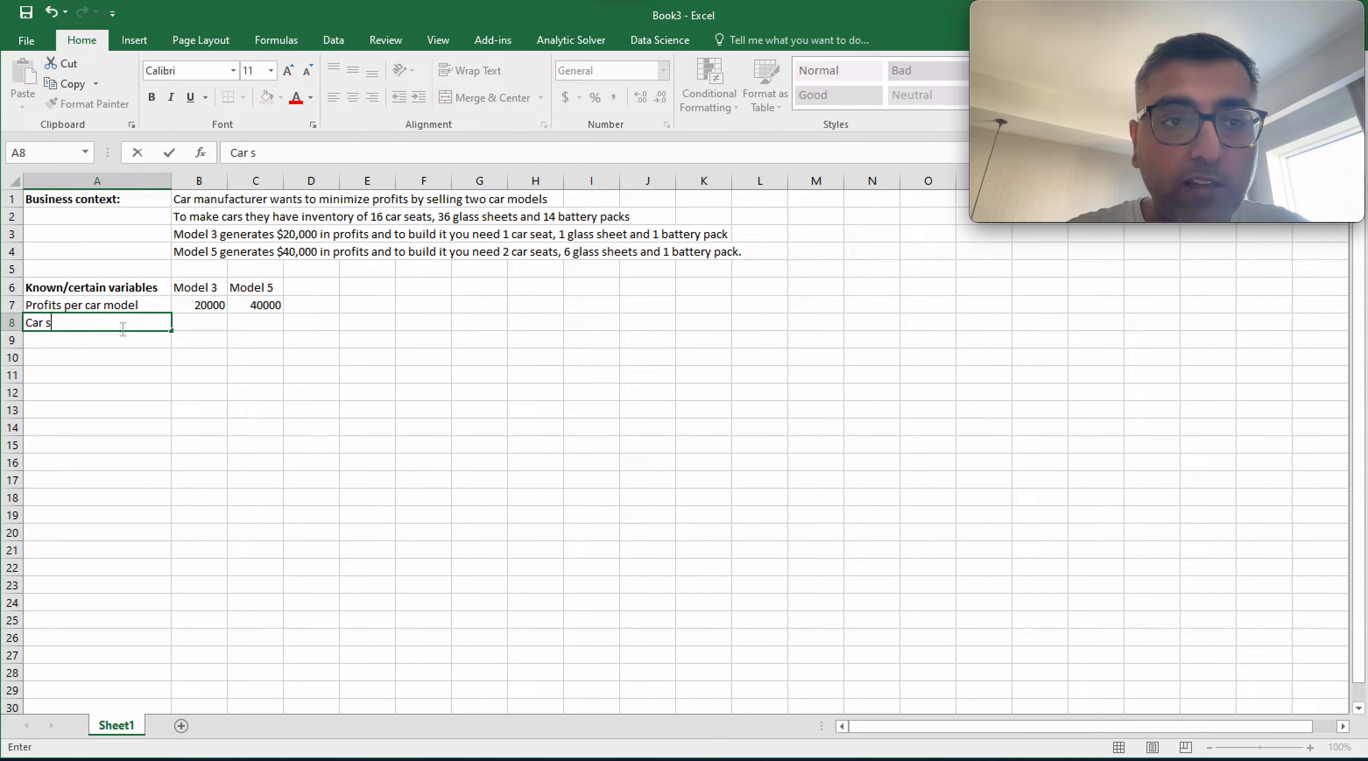
type("eats")
key("Return")
type("Glass Sheets")
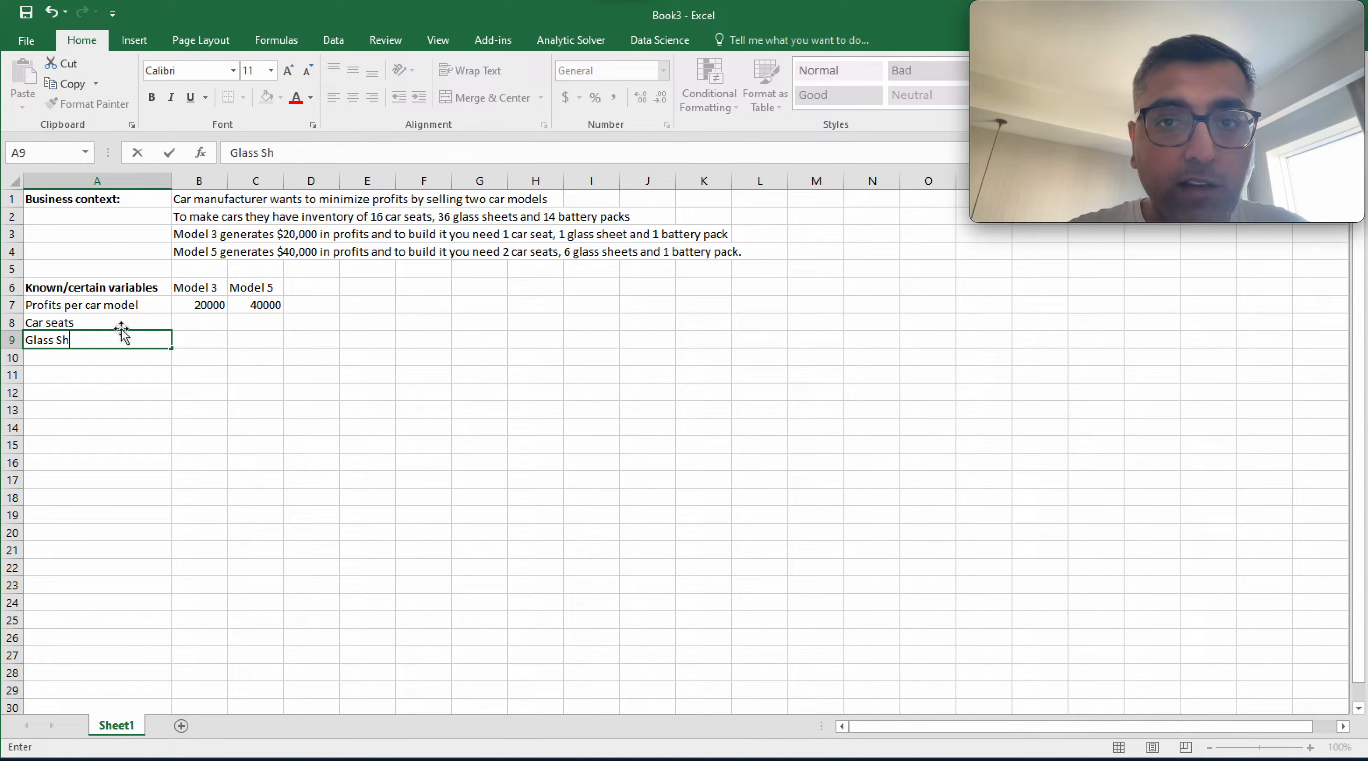
key("Return")
type("Bat")
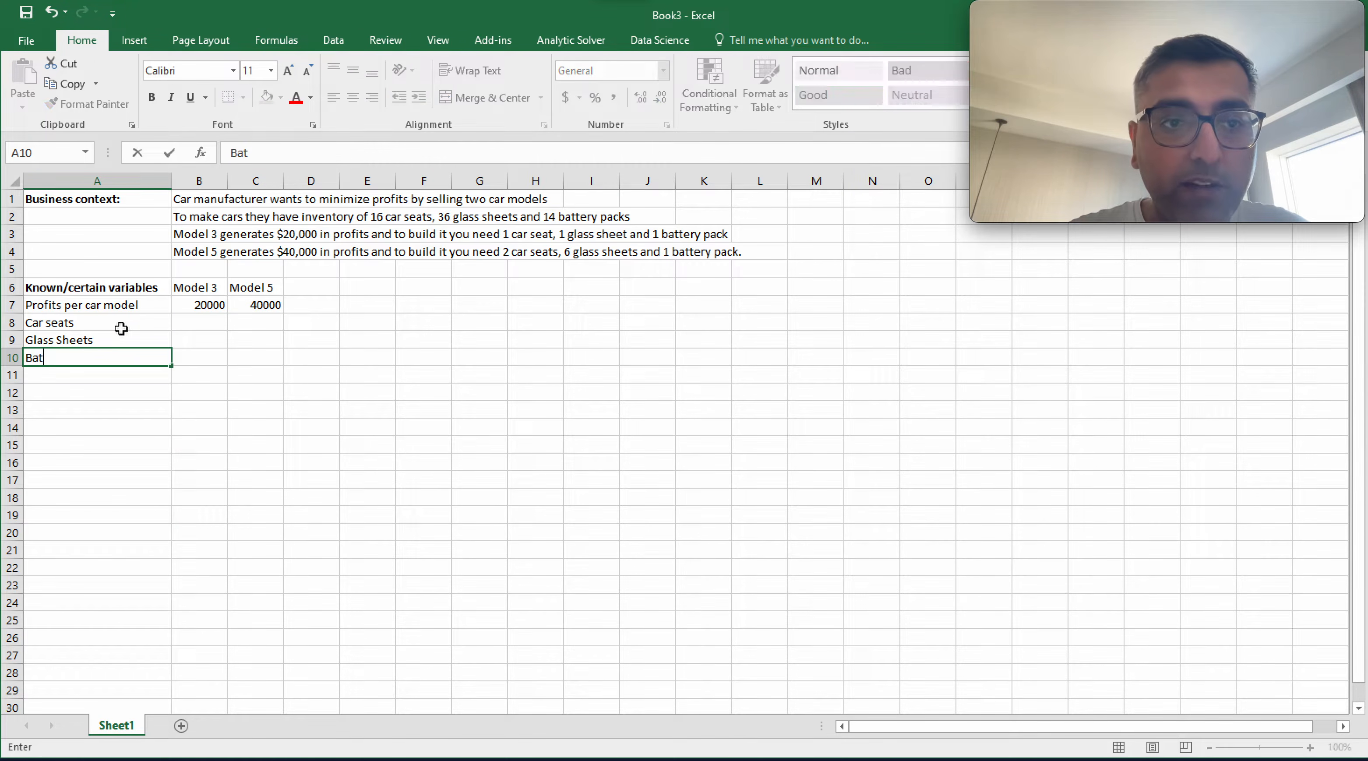
type("tery packs")
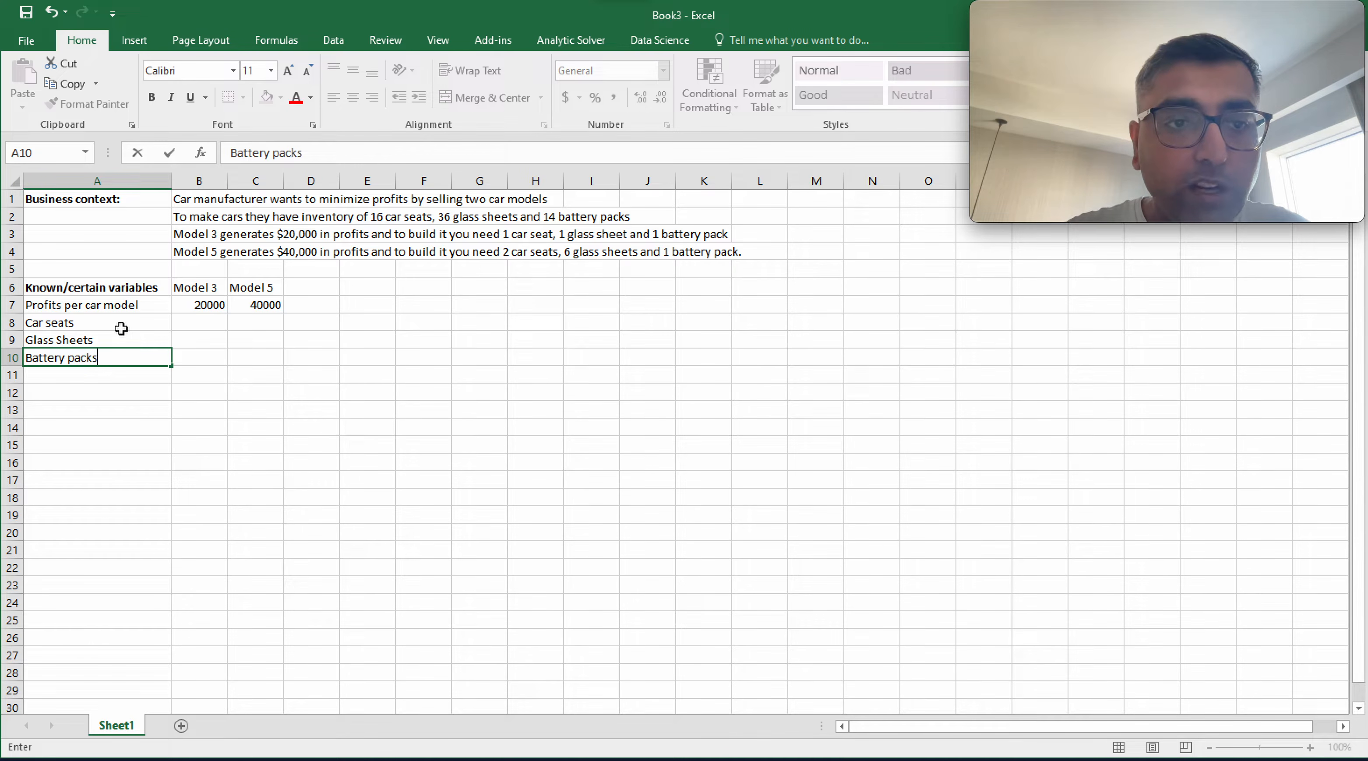
key("Tab")
Fill in the car seats needed per car: 1 for Model 3 in B8 and 2 for Model 5 in C8.
key("Up")
key("Up")
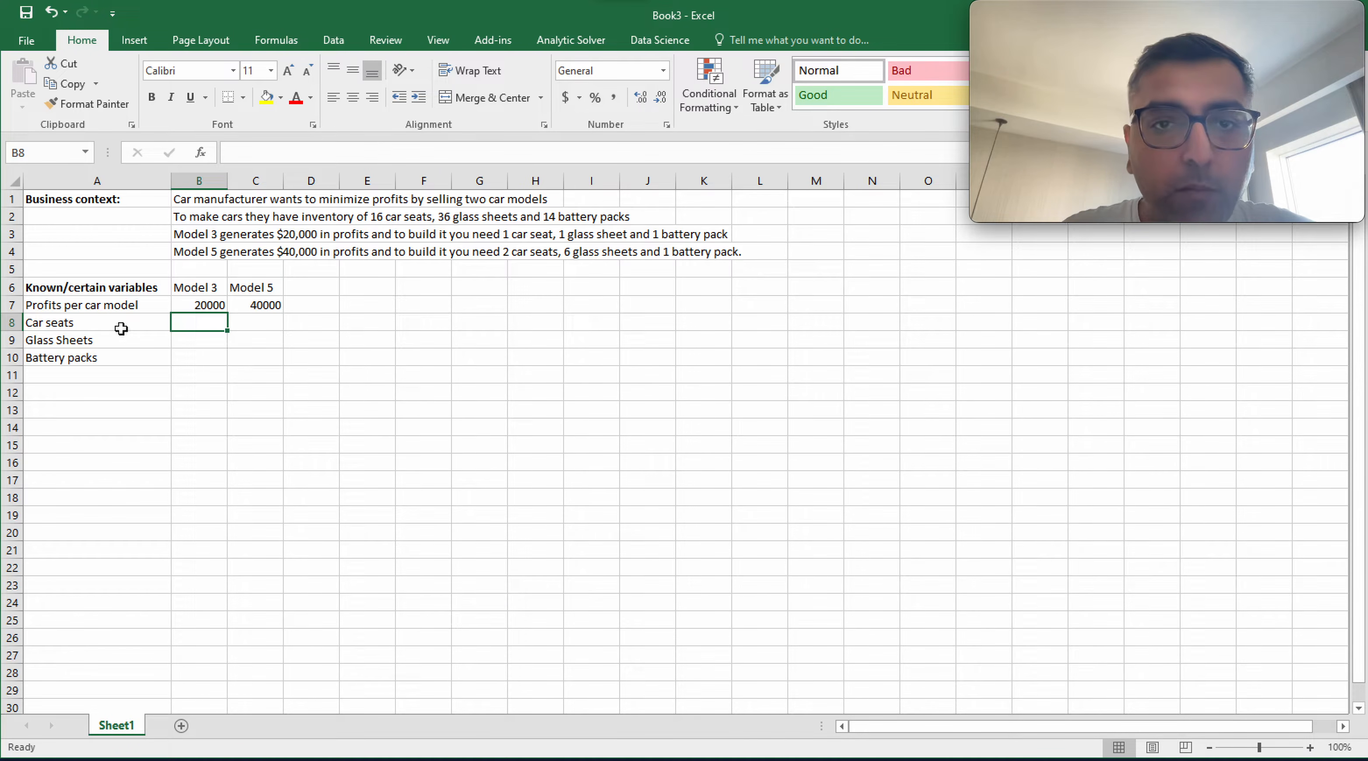
type("2")
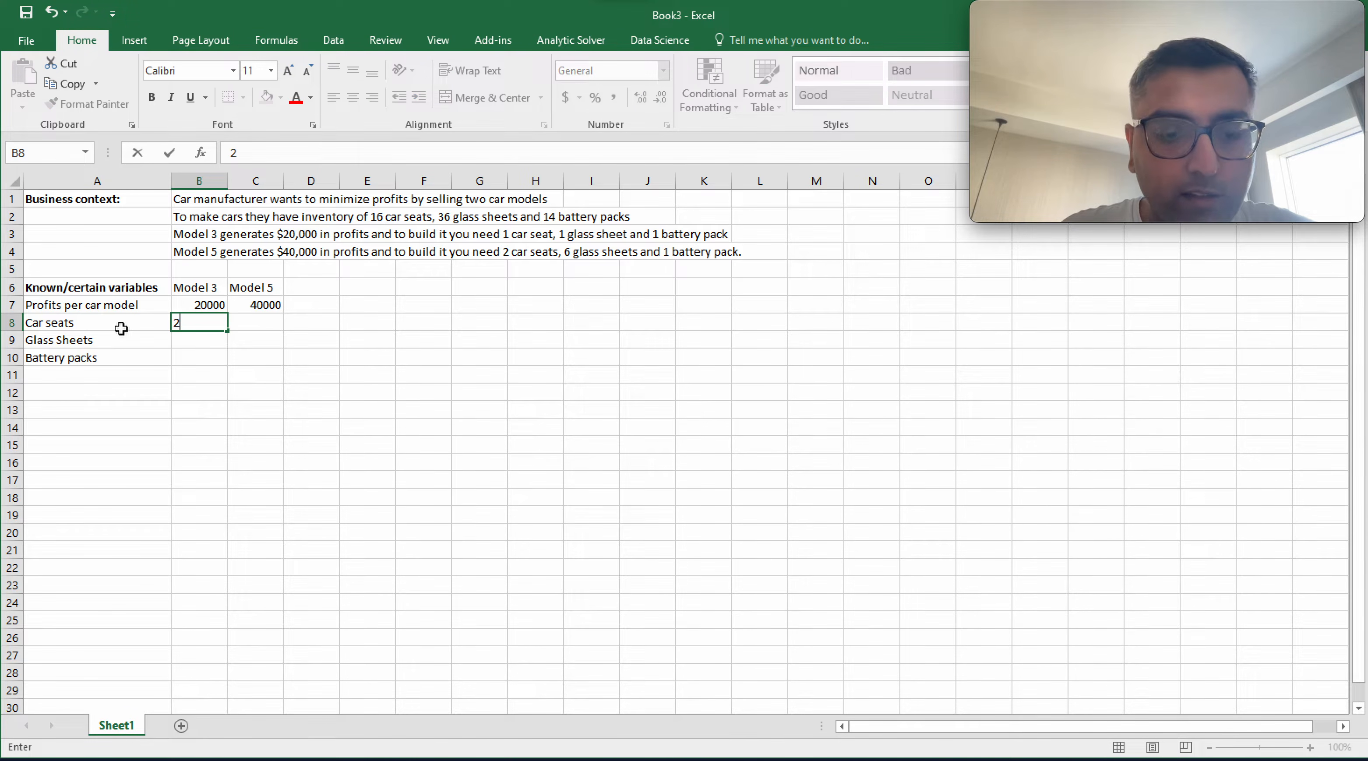
key("Tab")
type("2")
key("Return")
key("Left")
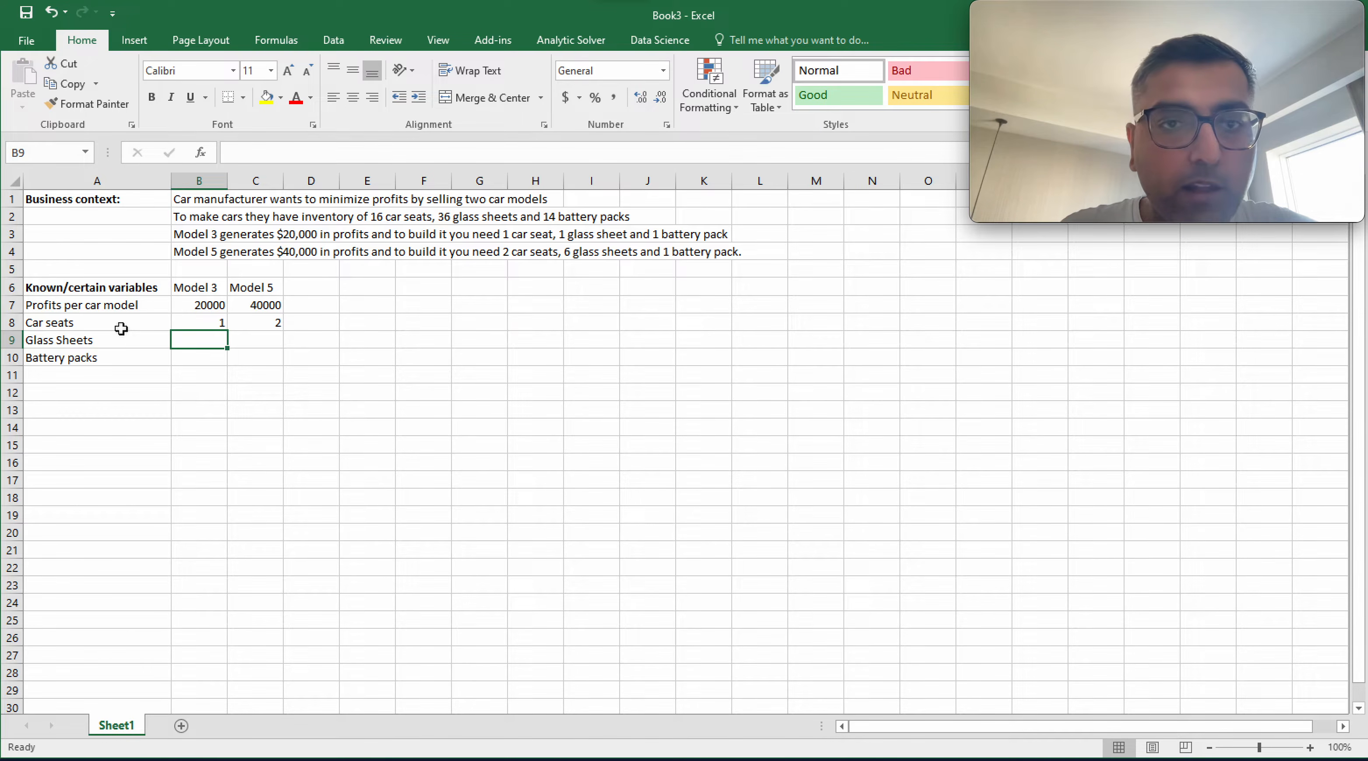
Fill in the glass sheets needed per car: 1 for Model 3 in B9 and 6 for Model 5 in C9.
type("1")
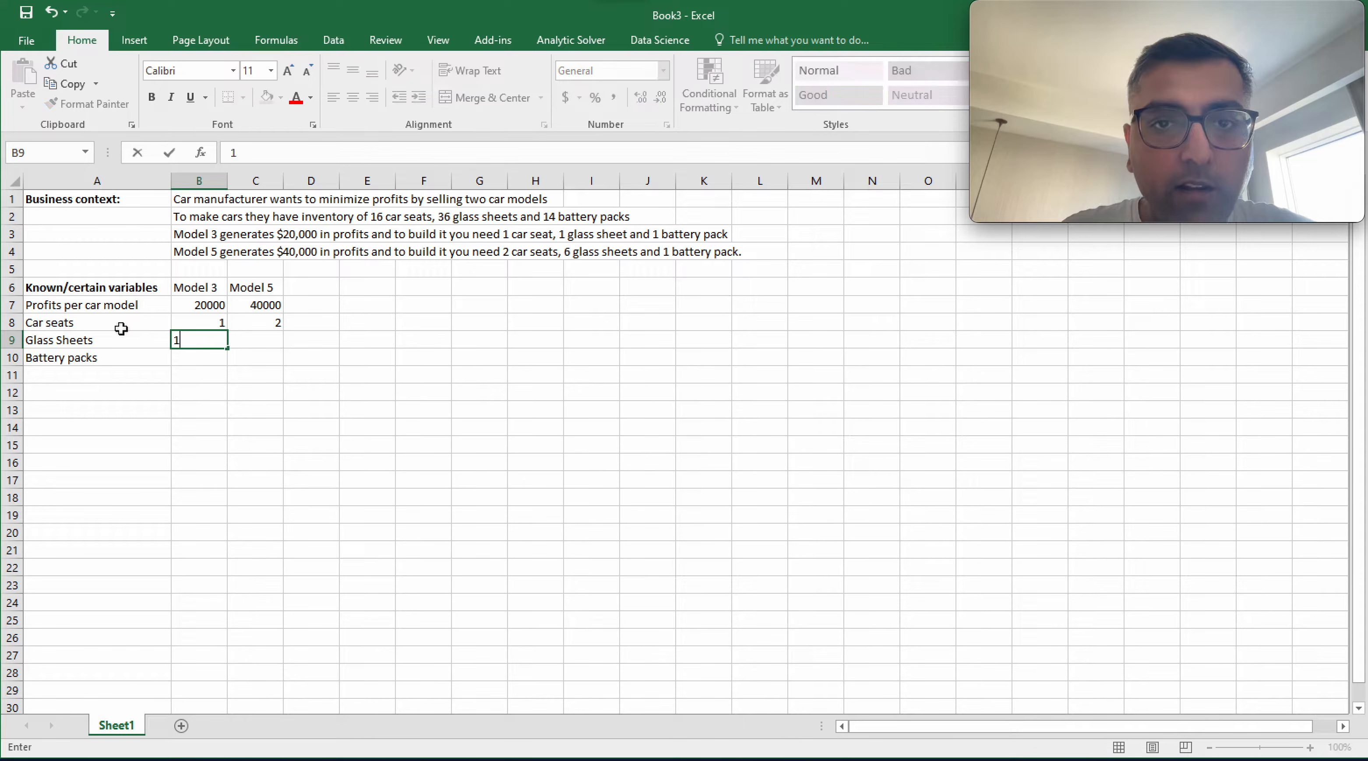
key("Right")
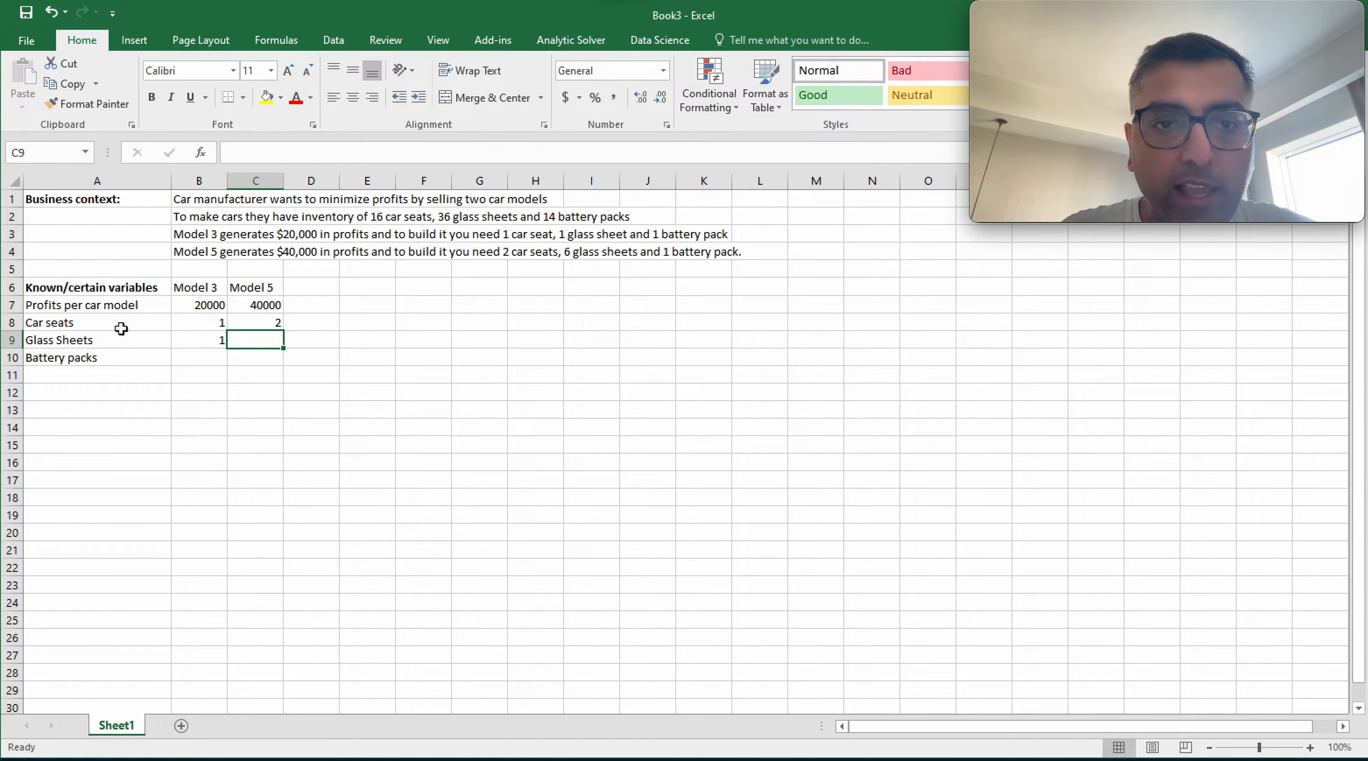
type("6")
key("Return")
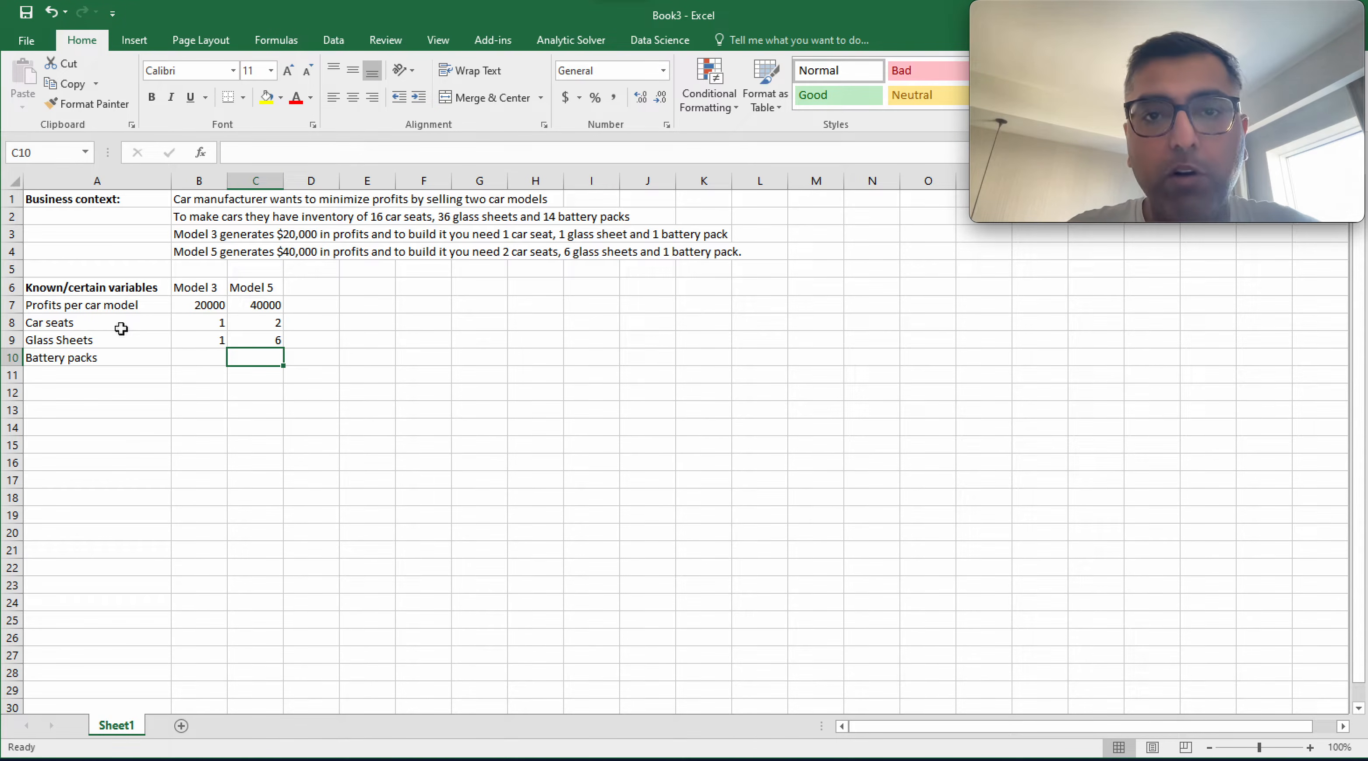
Fill in the battery packs needed per car: 1 for Model 3 in B10 and 1 for Model 5 in C10.
key("Left")
type("1")
key("Right")
type("1")
key("Return")
Apply the "40% - Accent5" cell style to the known values in B7:C10.
key("Up")
key("Up")
key("Up")
key("Up")
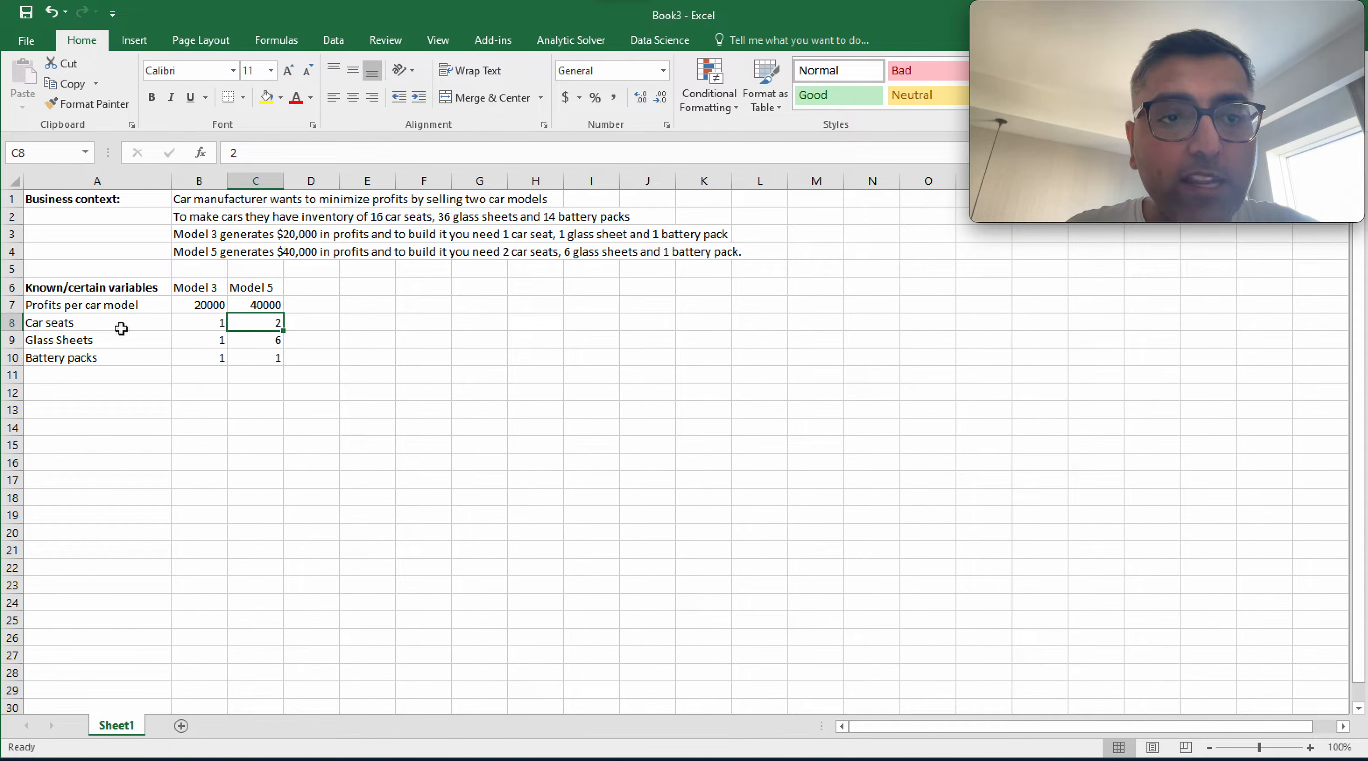
key("Left")
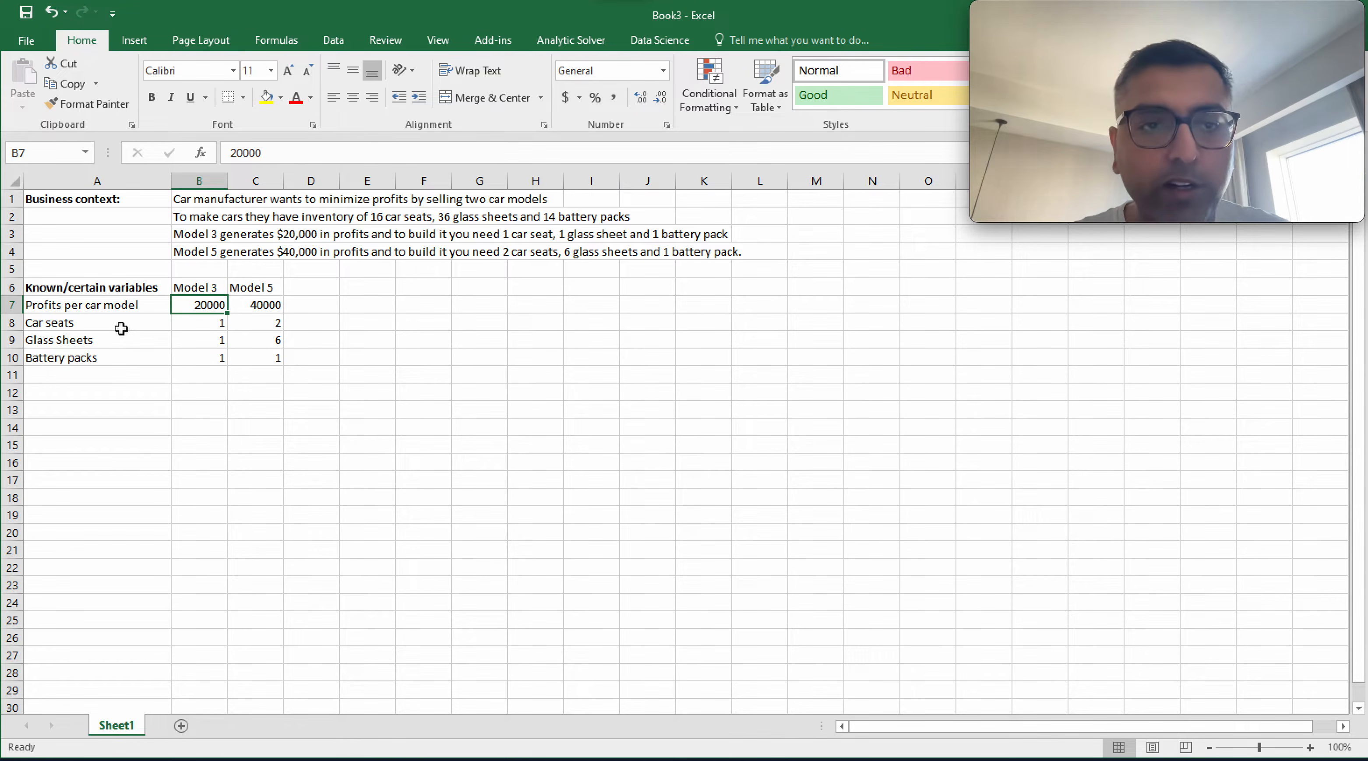
left_click_drag(216, 306, 261, 356)
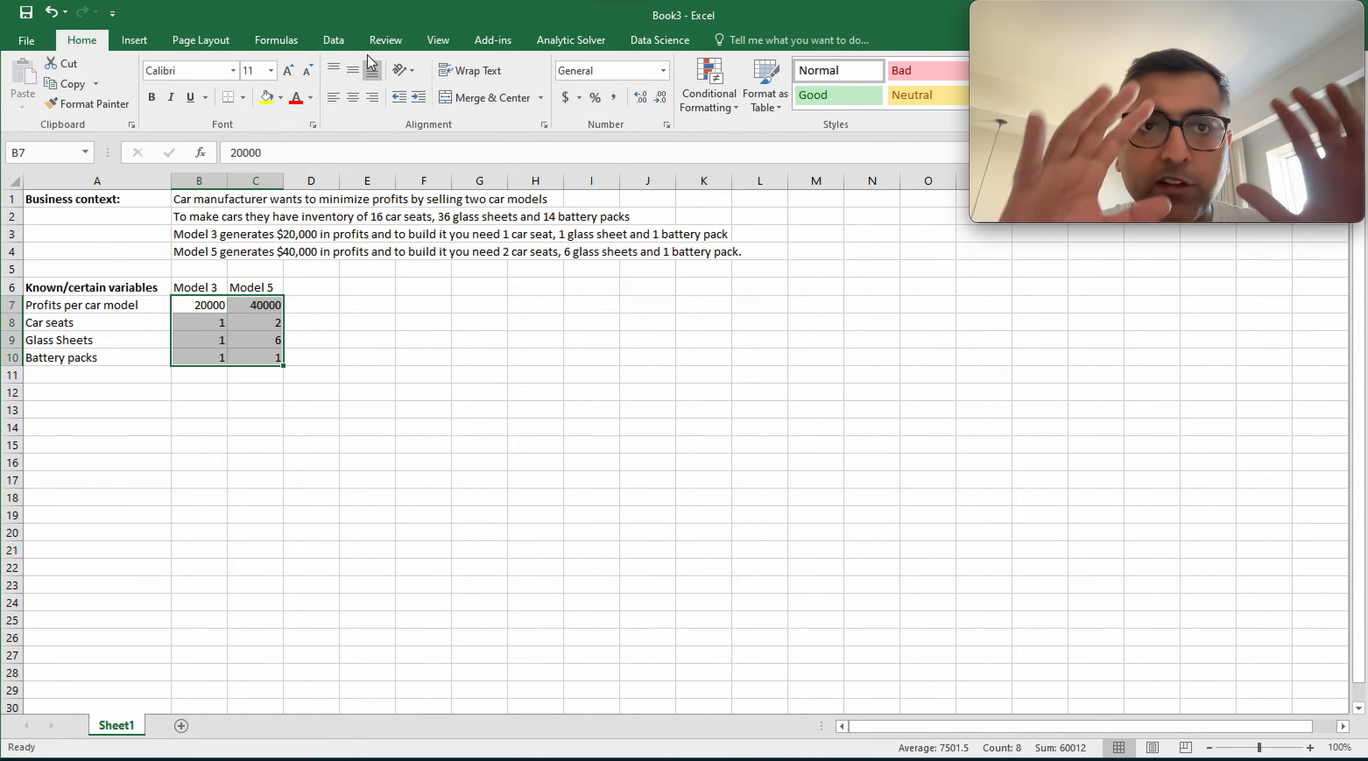
mouse_move(1078, 25)
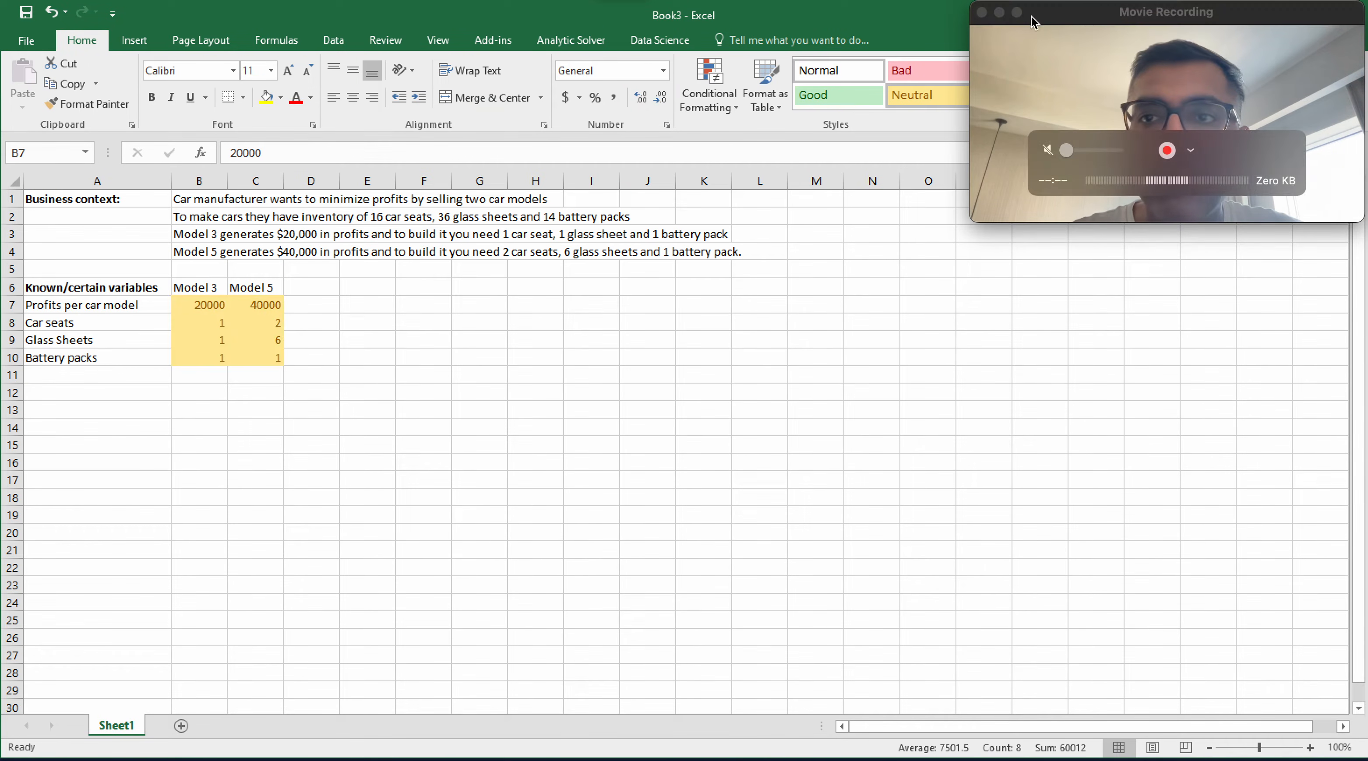
left_click(924, 95)
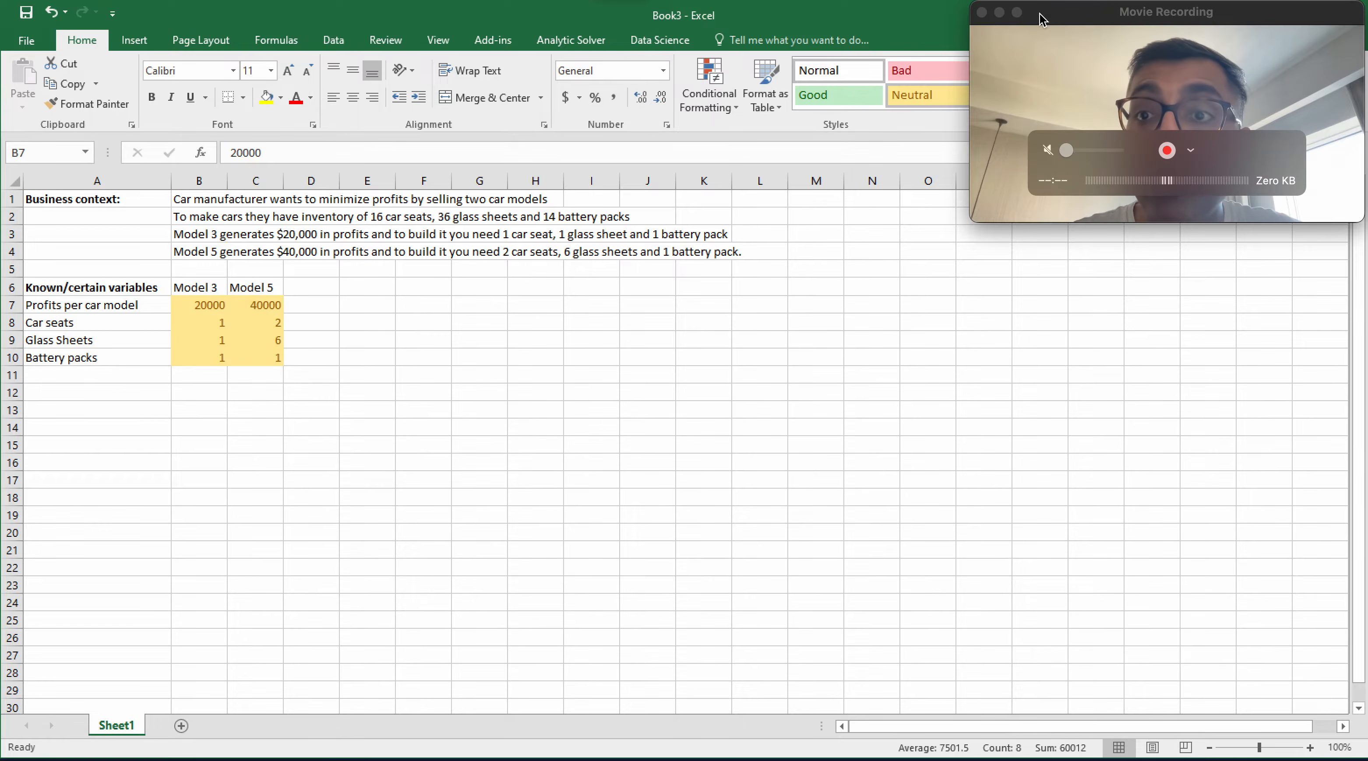
left_click_drag(1041, 10, 1028, 176)
left_click(987, 101)
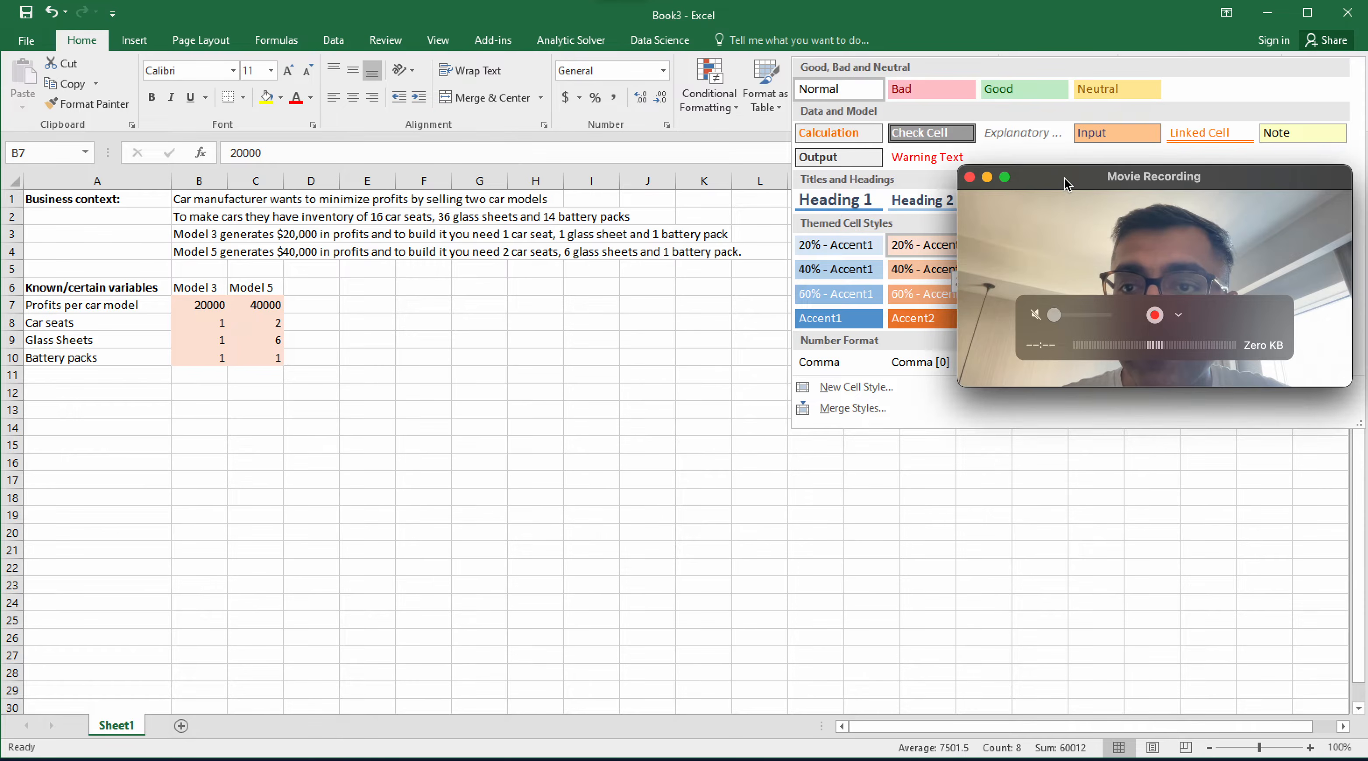
left_click_drag(1065, 179, 1068, 447)
left_click(1194, 273)
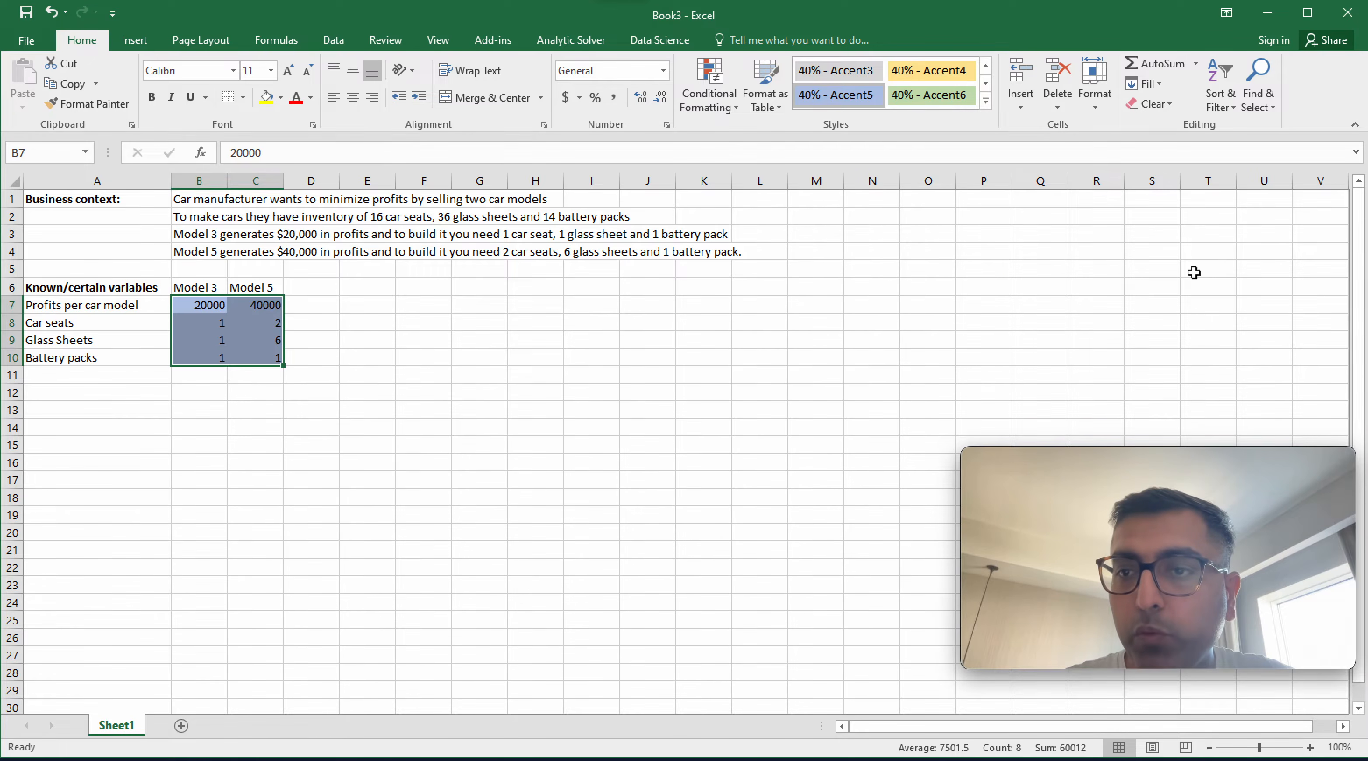
Add the bold section heading "Decision variables" in A12.
left_click(78, 394)
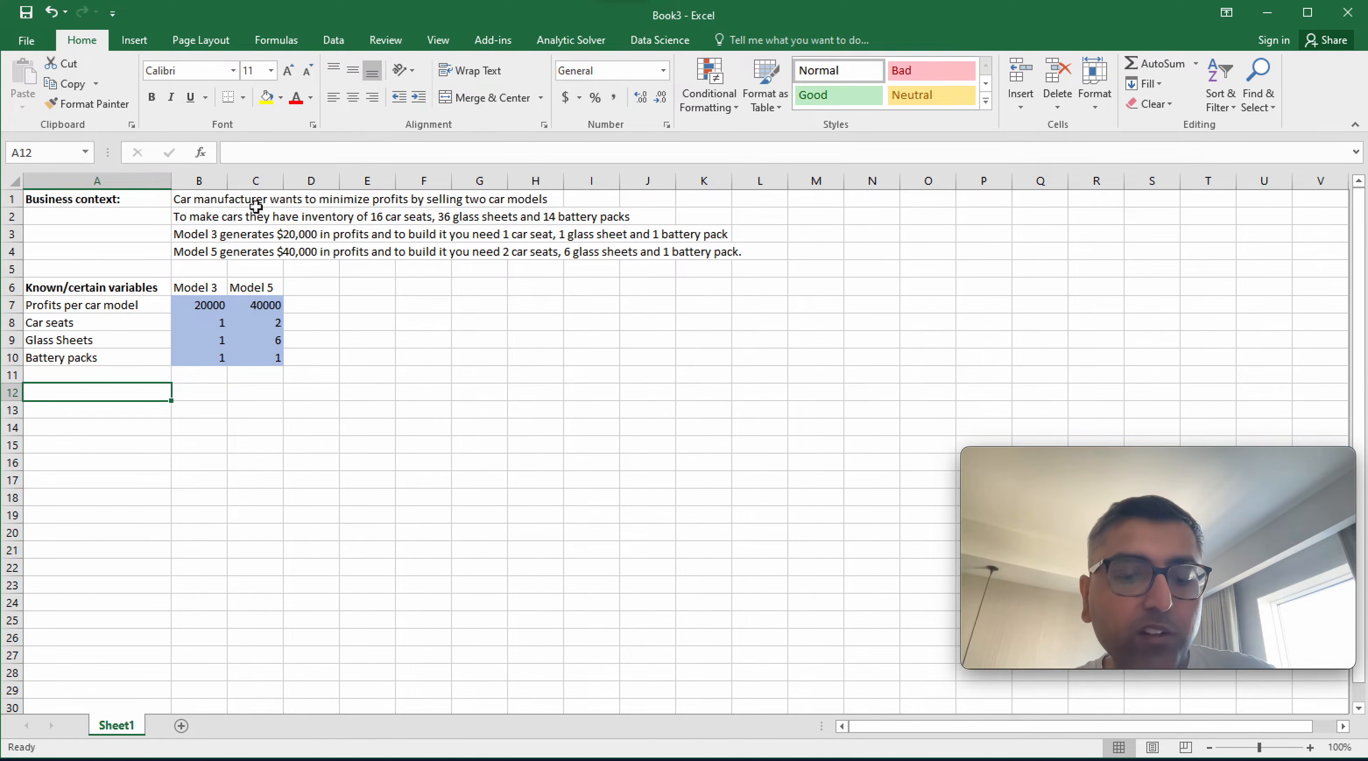
type("Decision")
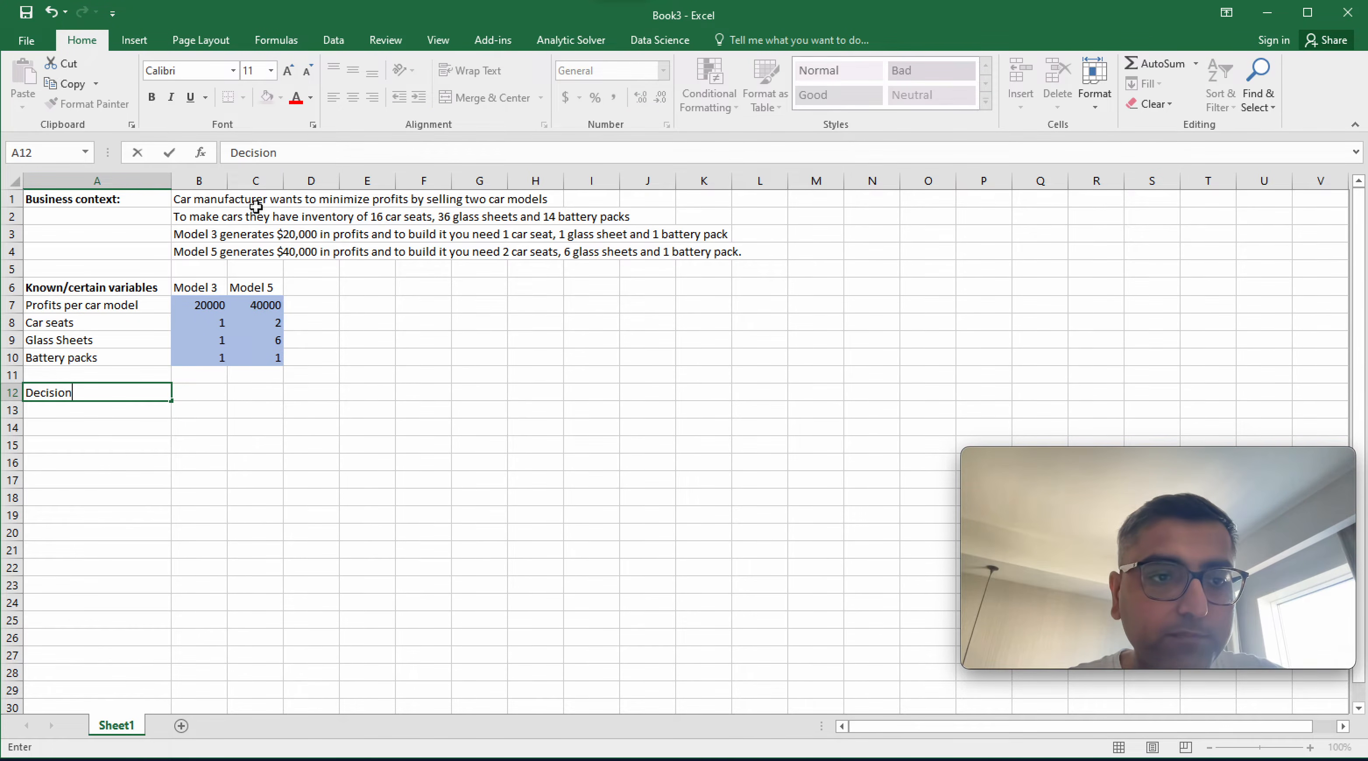
key("Return")
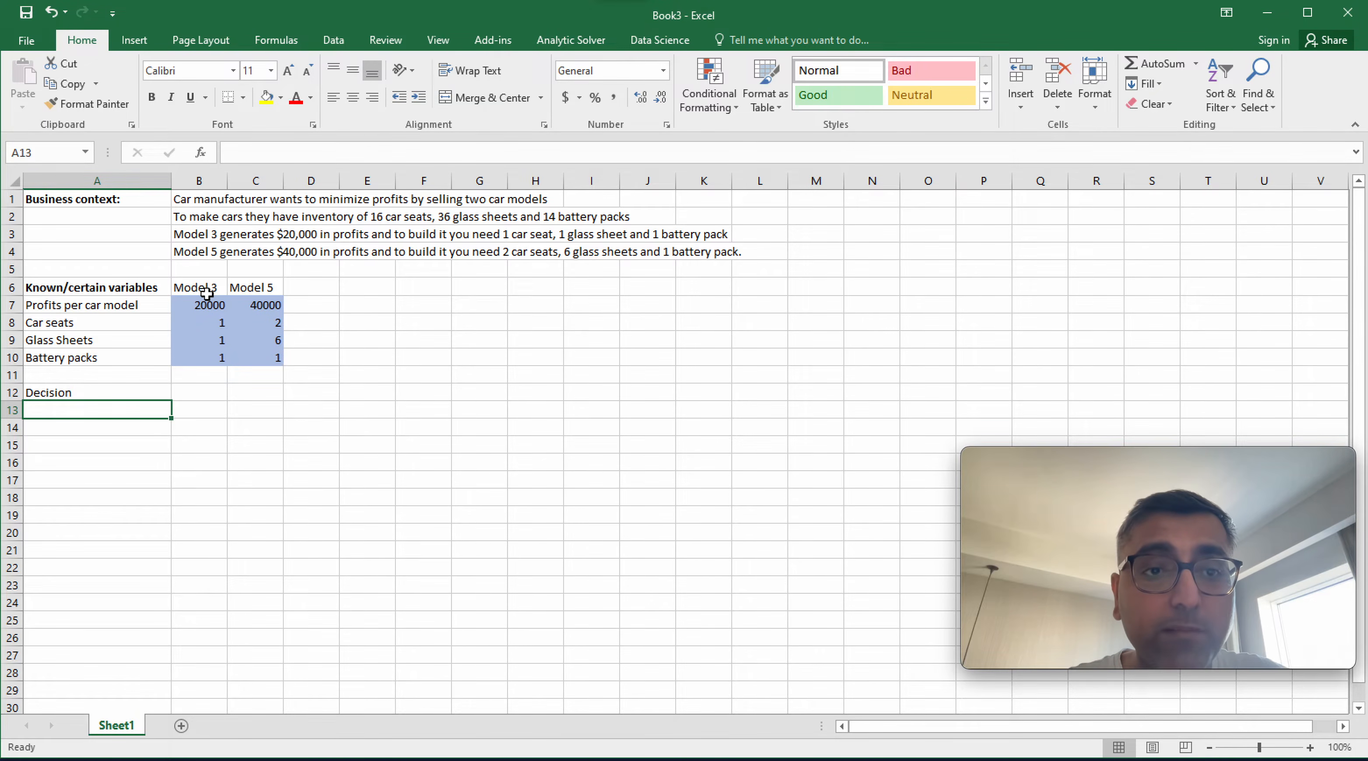
left_click(260, 285)
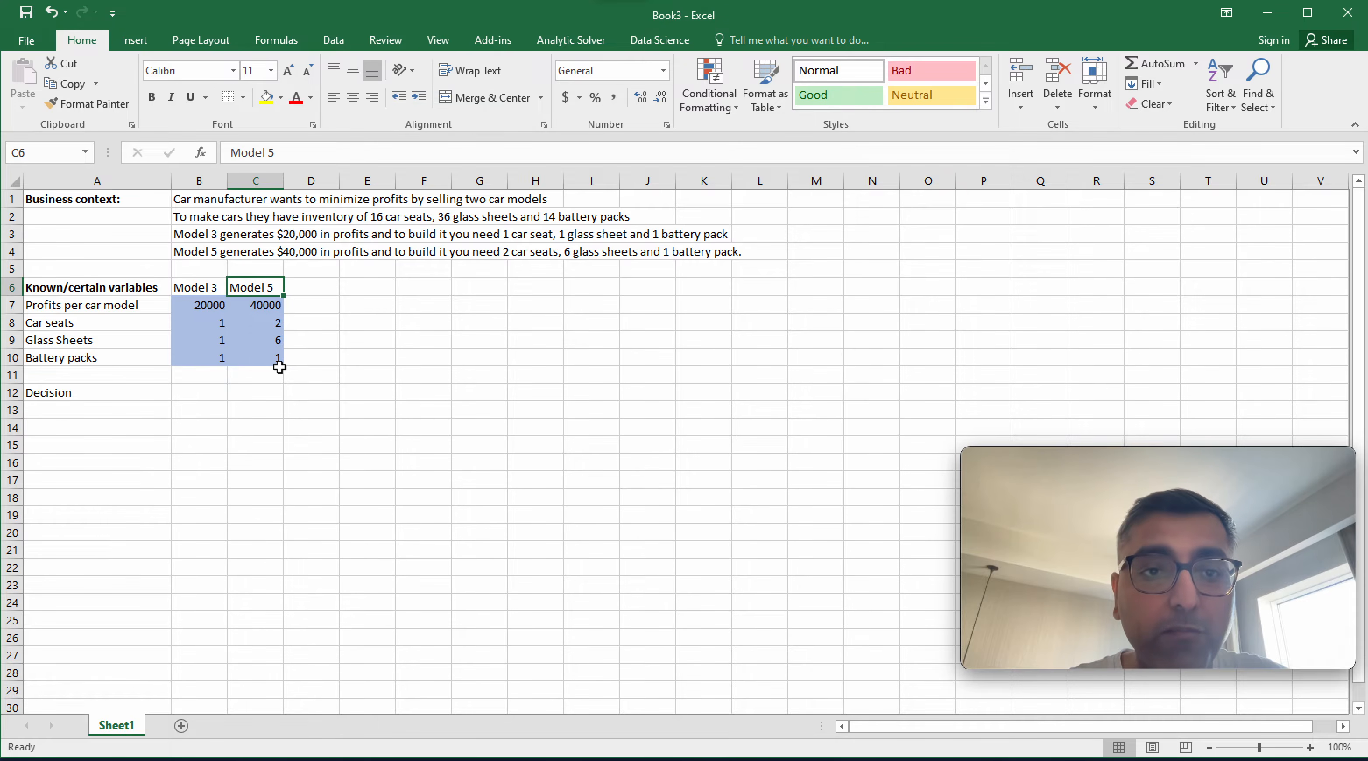
double_click(110, 393)
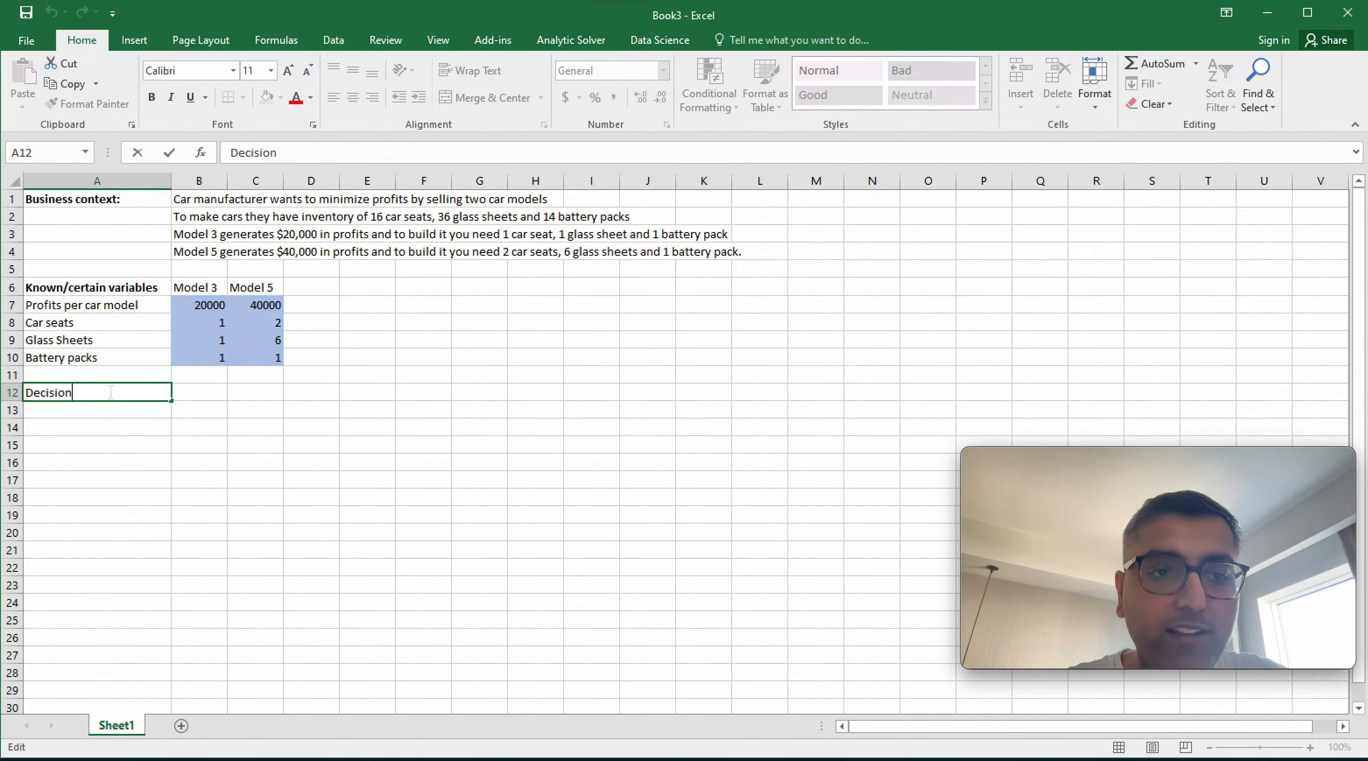
type("varia")
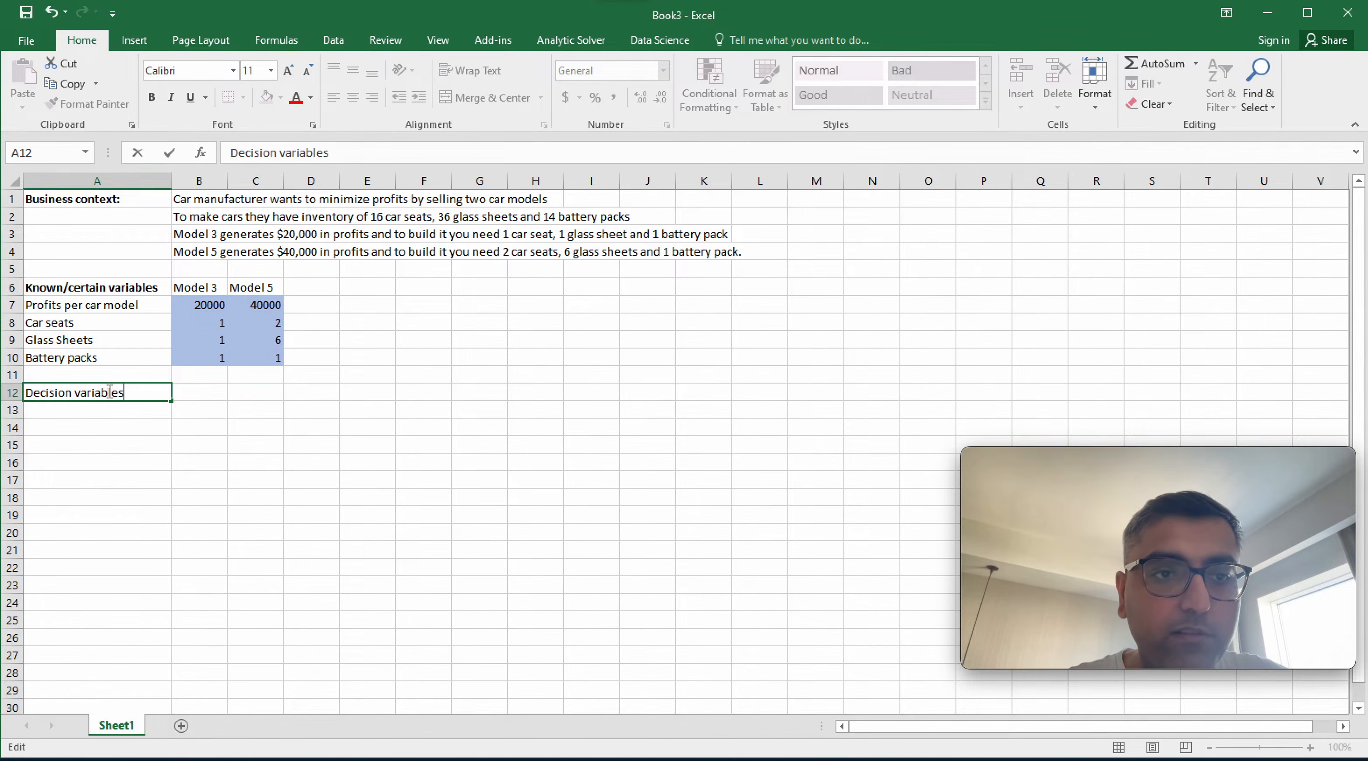
type("bles")
key("Return")
left_click(109, 392)
key("ctrl+b")
key("Return")
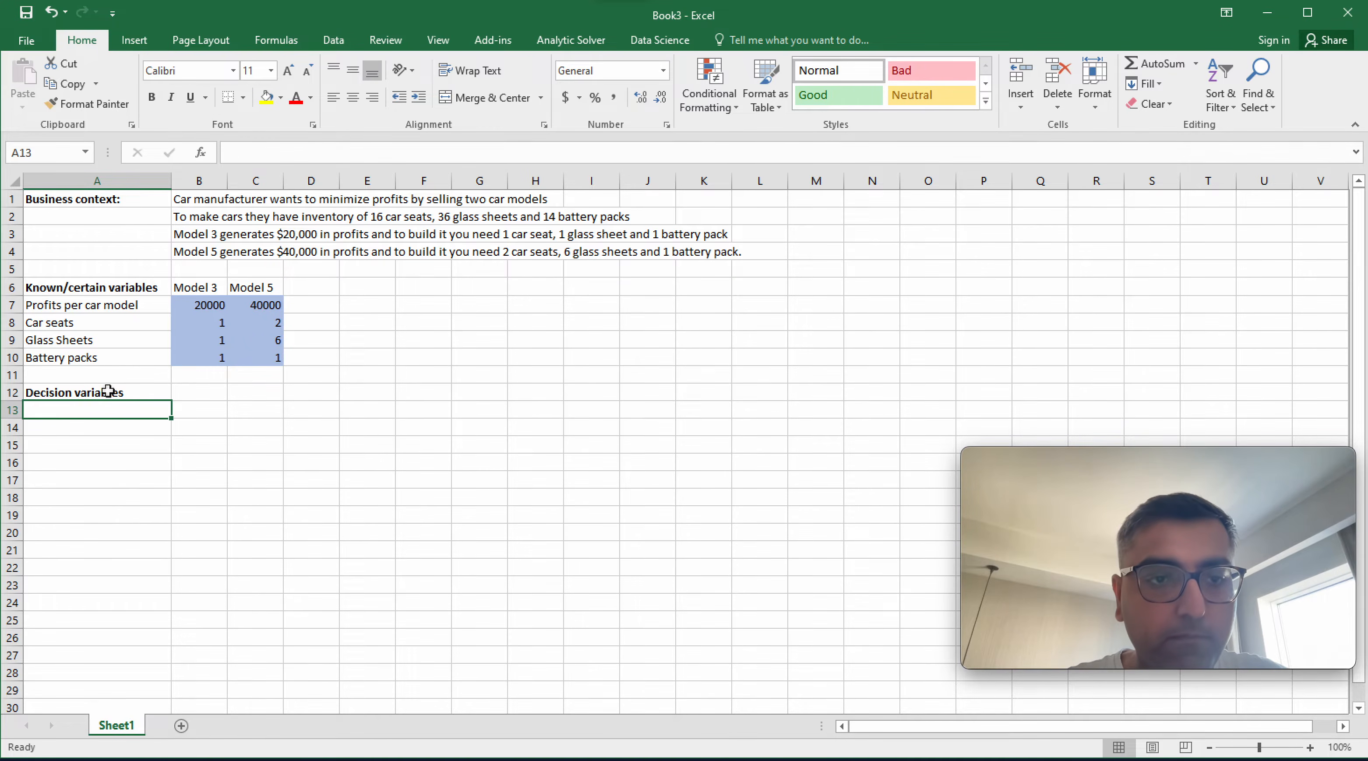
Enter the row label "Qty of each model" in A13.
type("Qty of each mod")
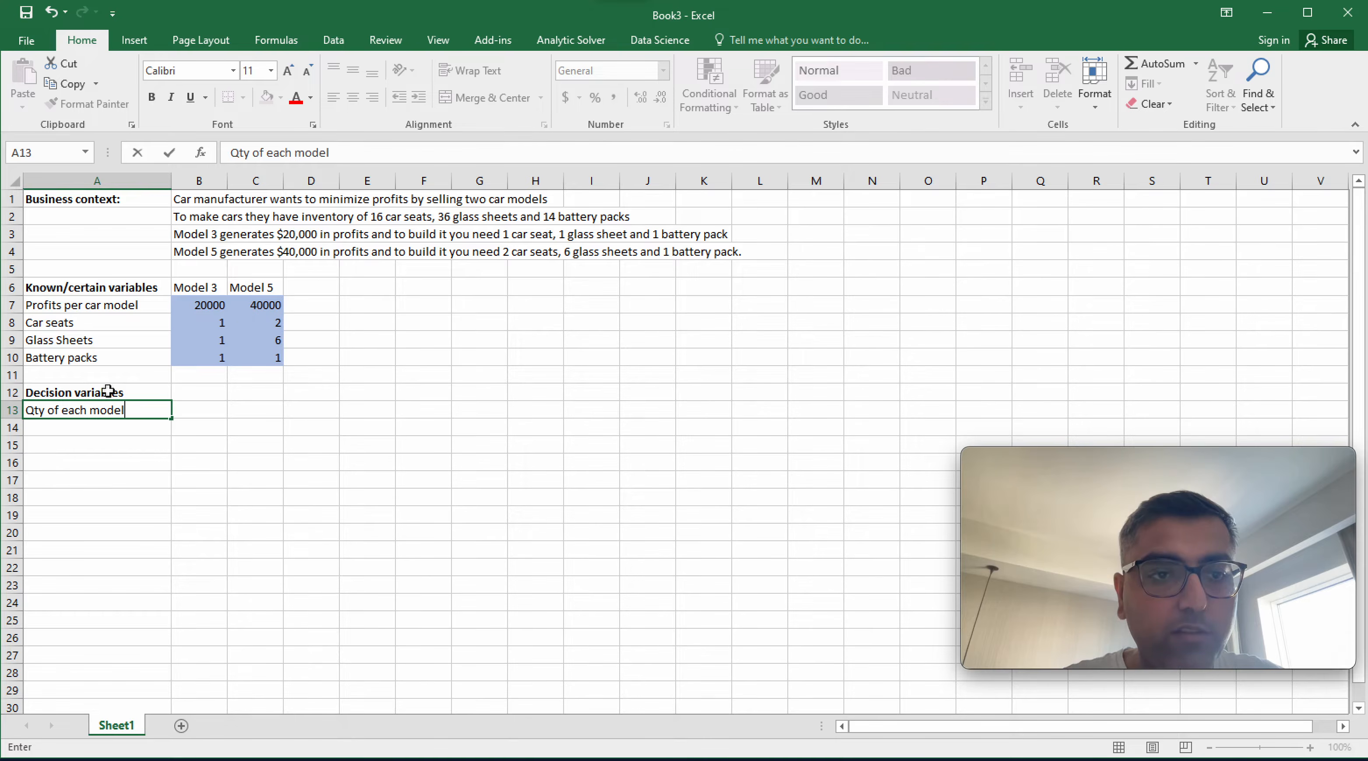
type("el")
left_click(108, 391)
Enter the placeholder quantities x in B13 for Model 3 and y in C13 for Model 5.
key("Right")
key("Down")
type("x")
key("Right")
type("y")
key("Return")
key("Up")
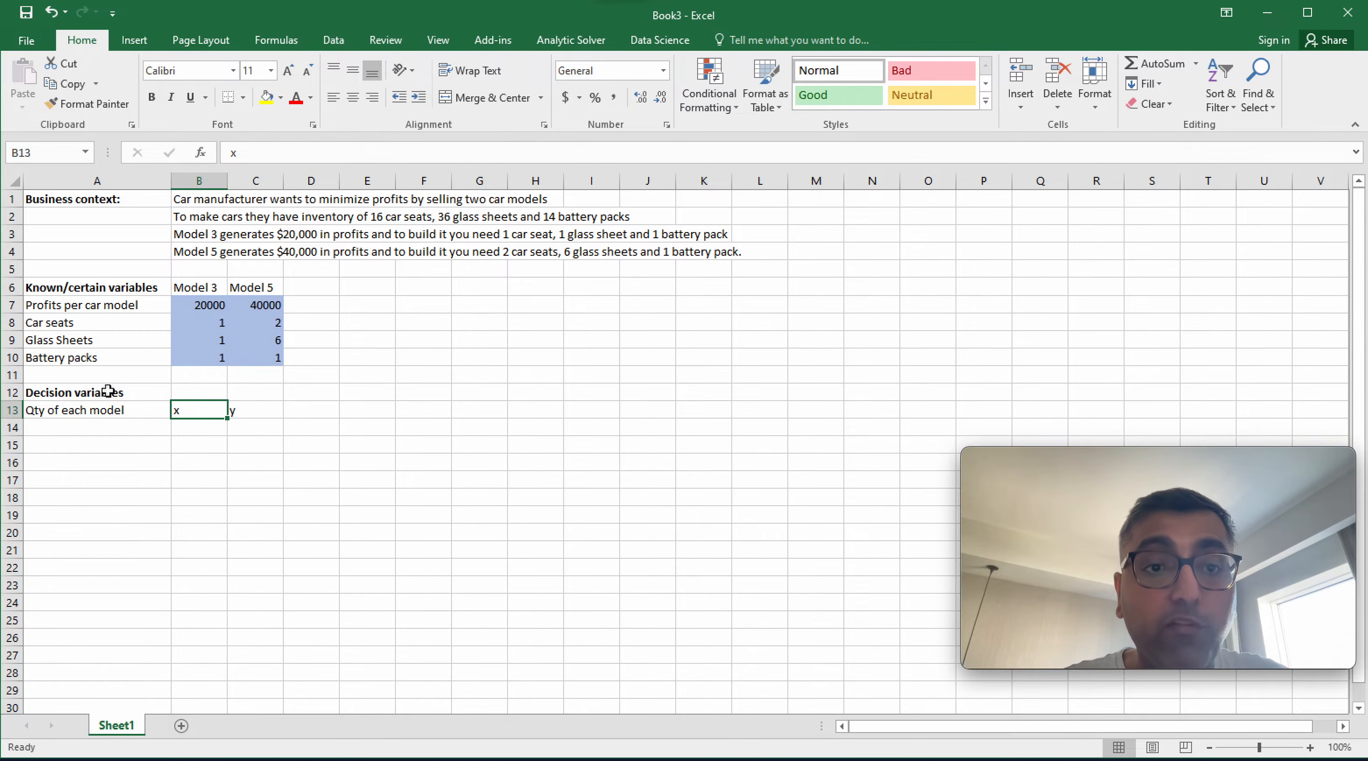
key("Right")
key("Left")
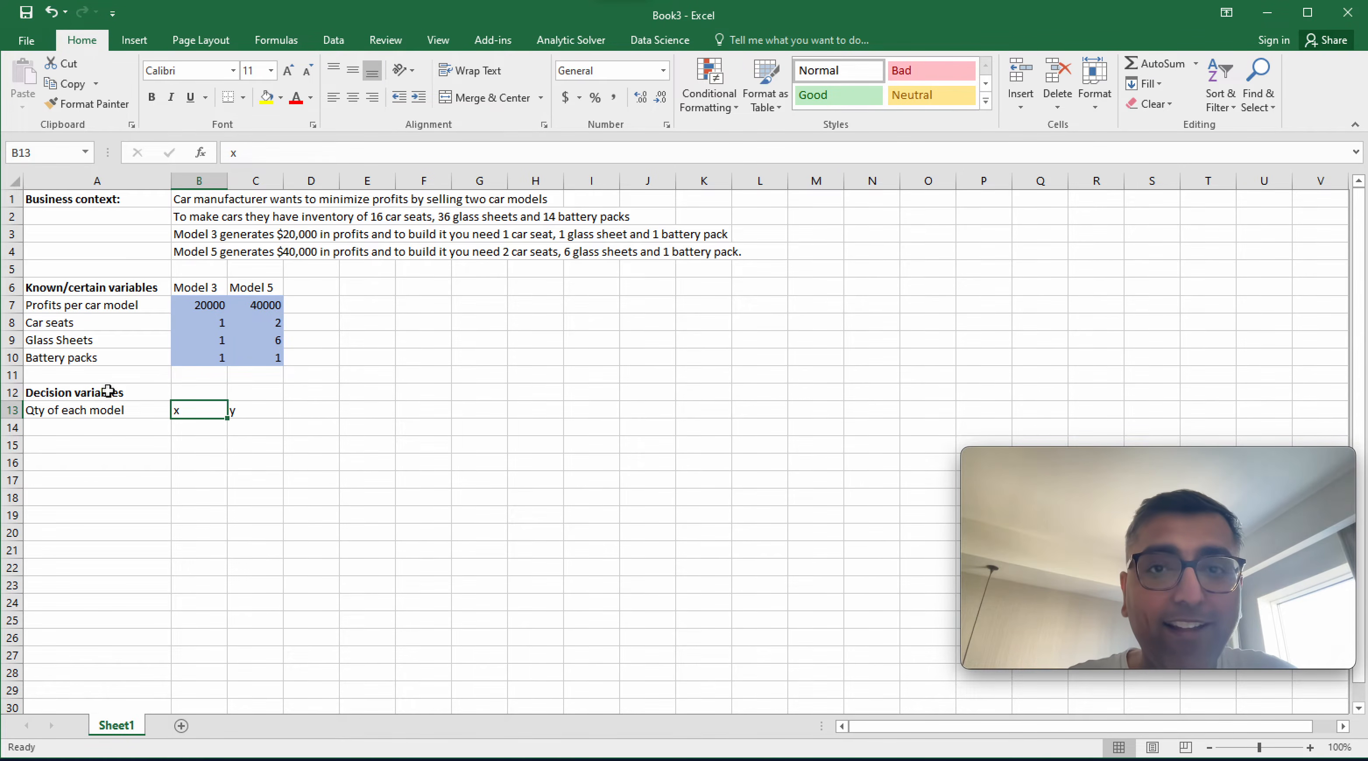
Apply the "40% - Accent6" cell style to the decision variable cells B13:C13.
key("Right")
key("shift+Left")
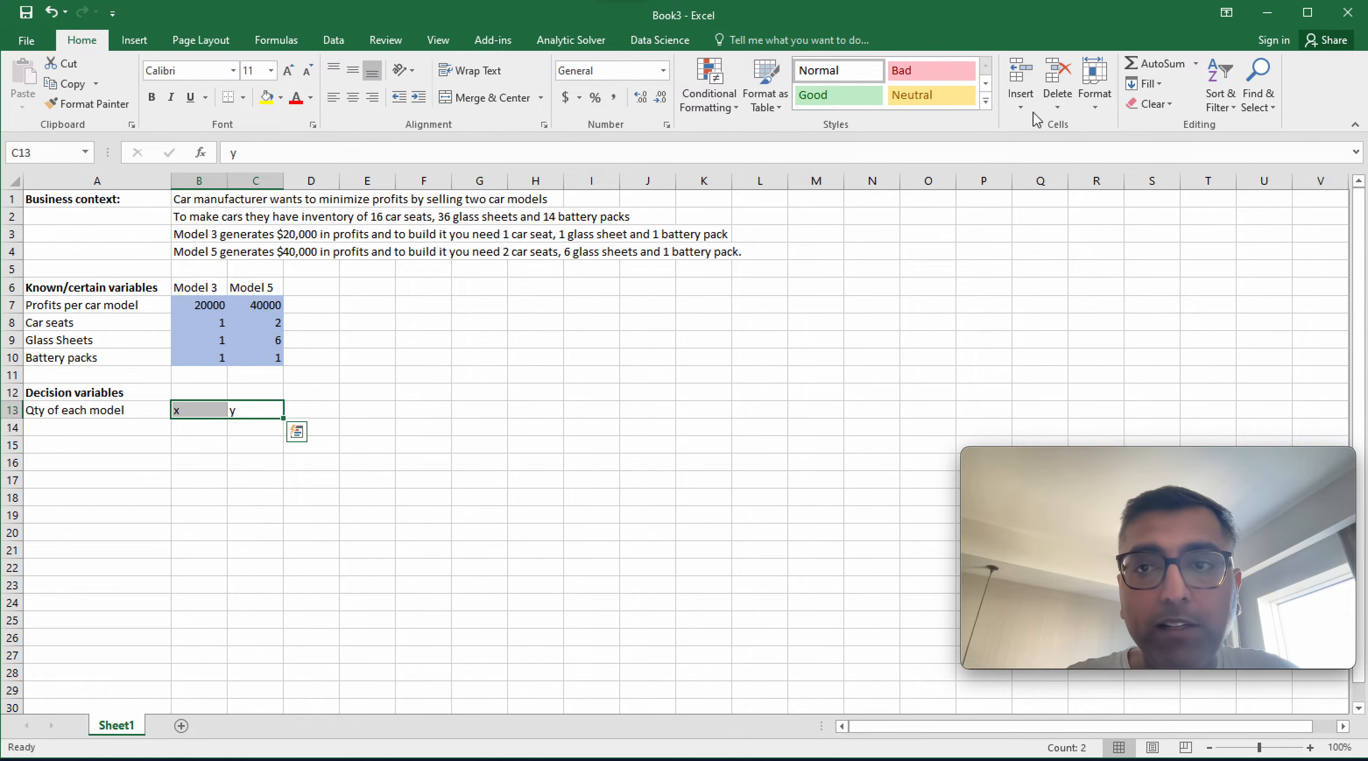
left_click(986, 101)
left_click(1276, 268)
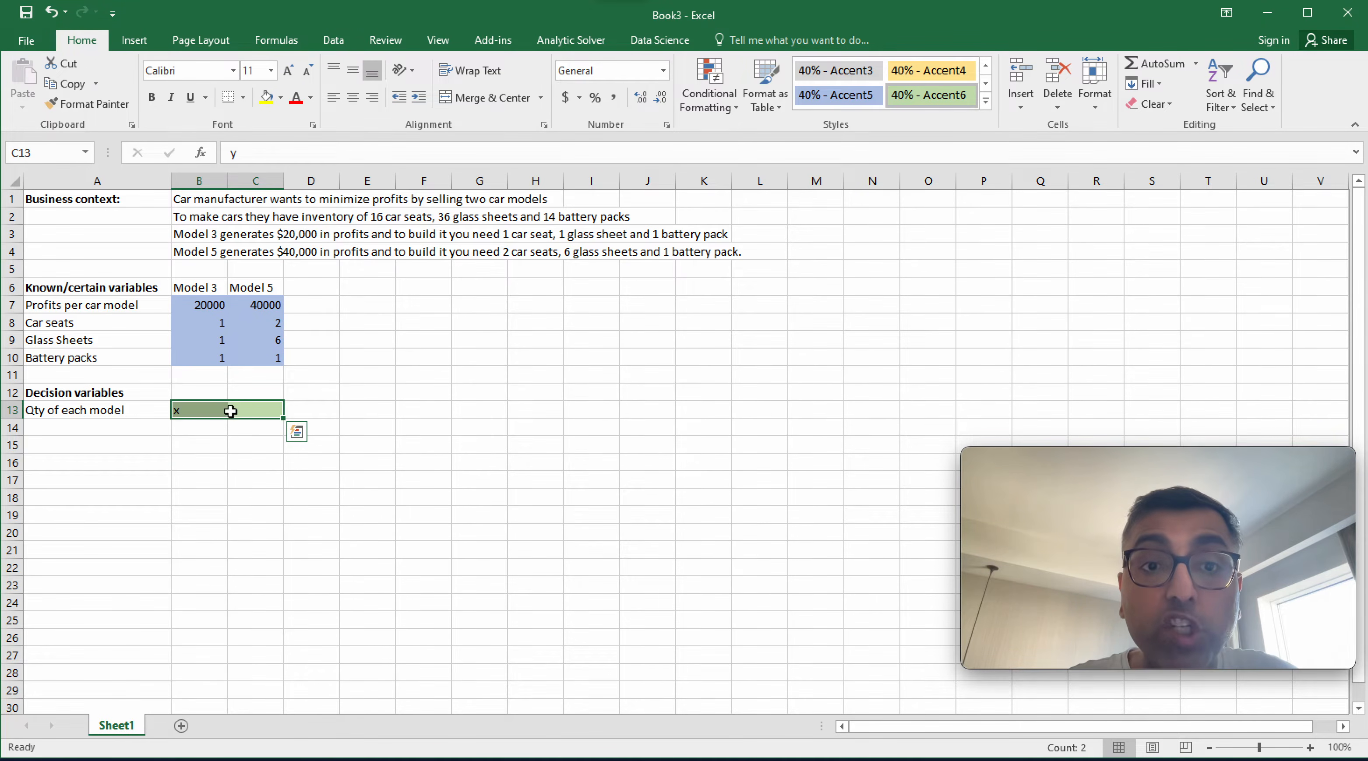
Set the quantity of each model to 1 in B13 and C13.
left_click(208, 413)
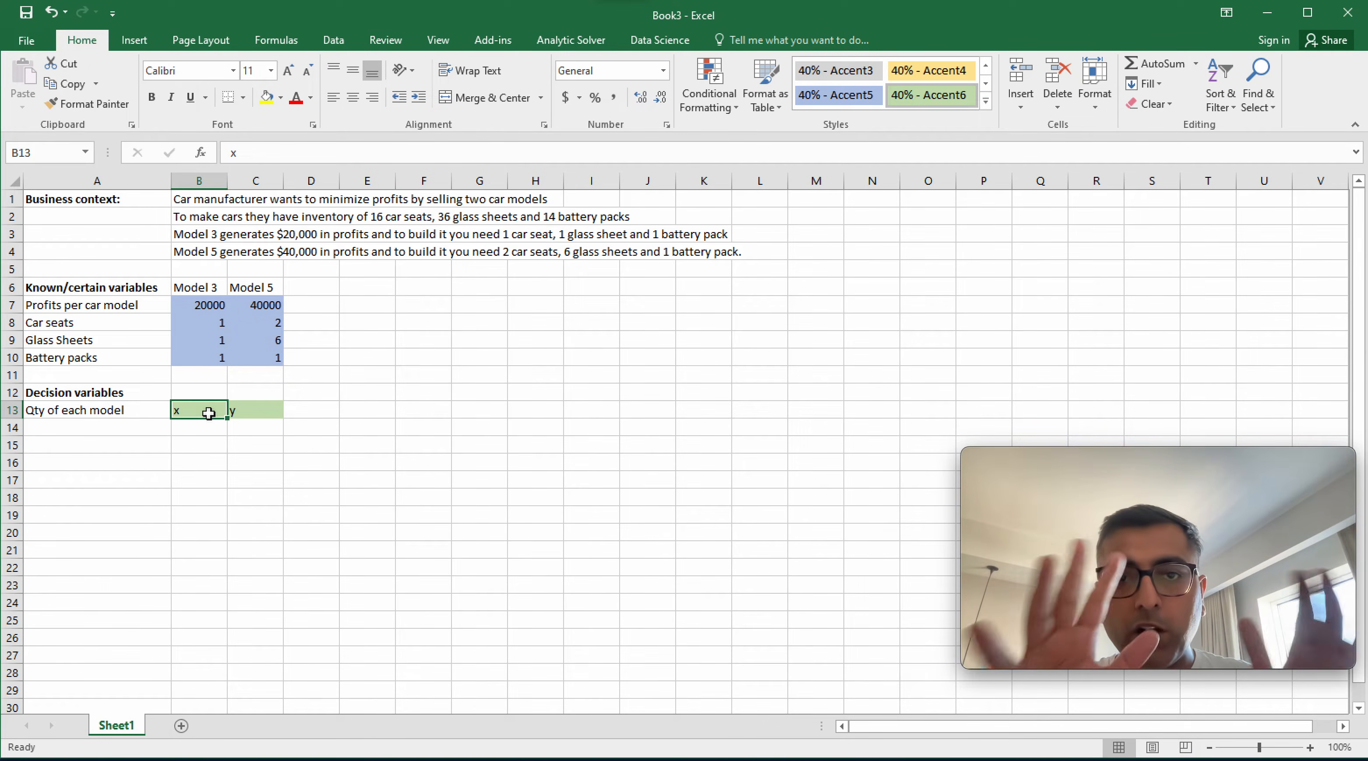
key("Right")
left_click(208, 413)
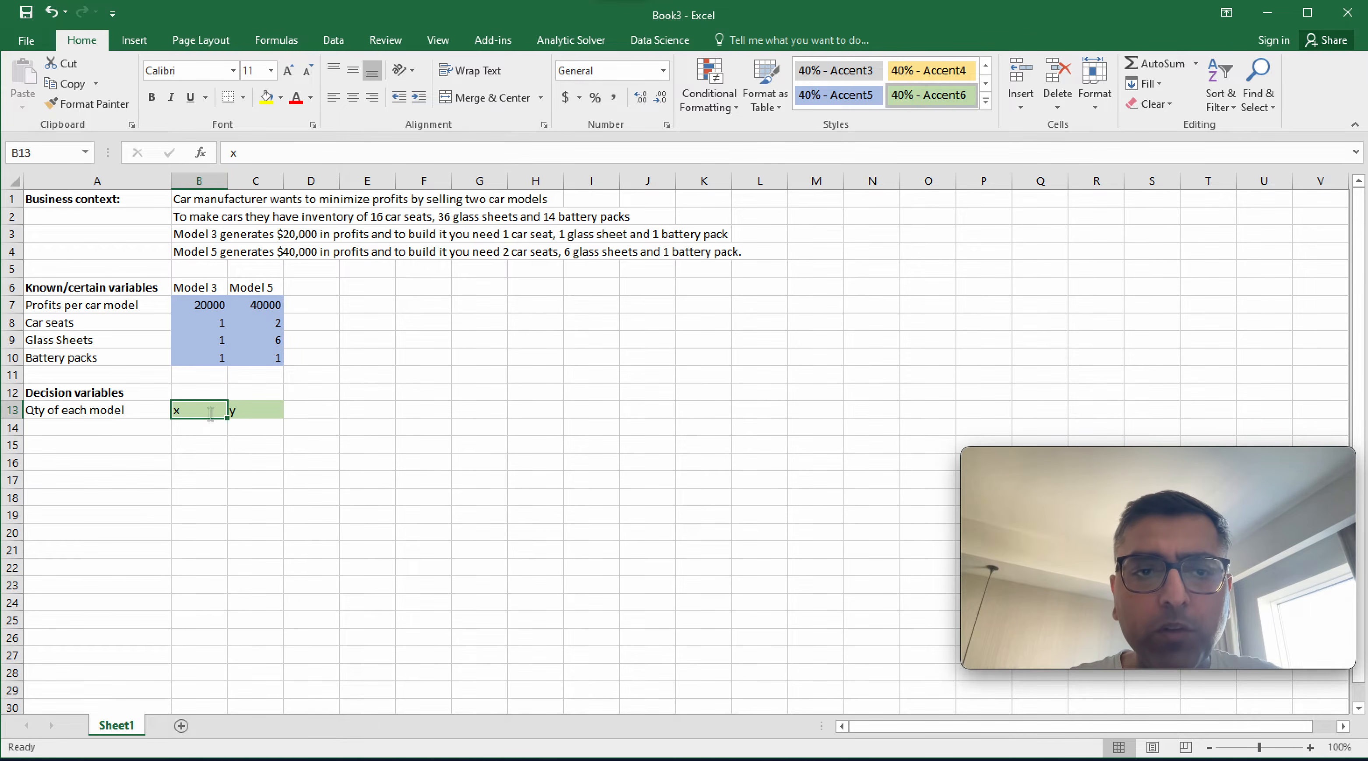
type("1")
key("Right")
type("1")
key("Return")
key("Up")
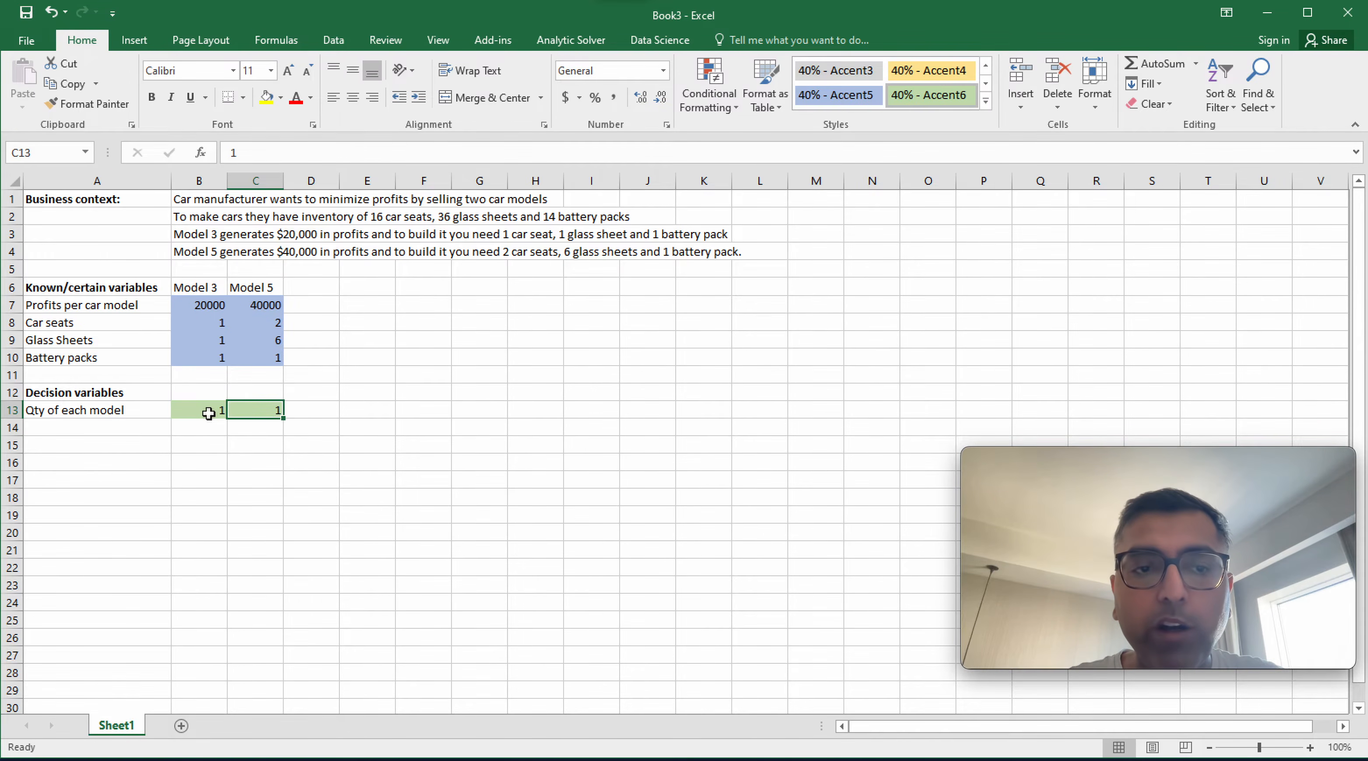
key("Left")
key("shift+Right")
key("Down")
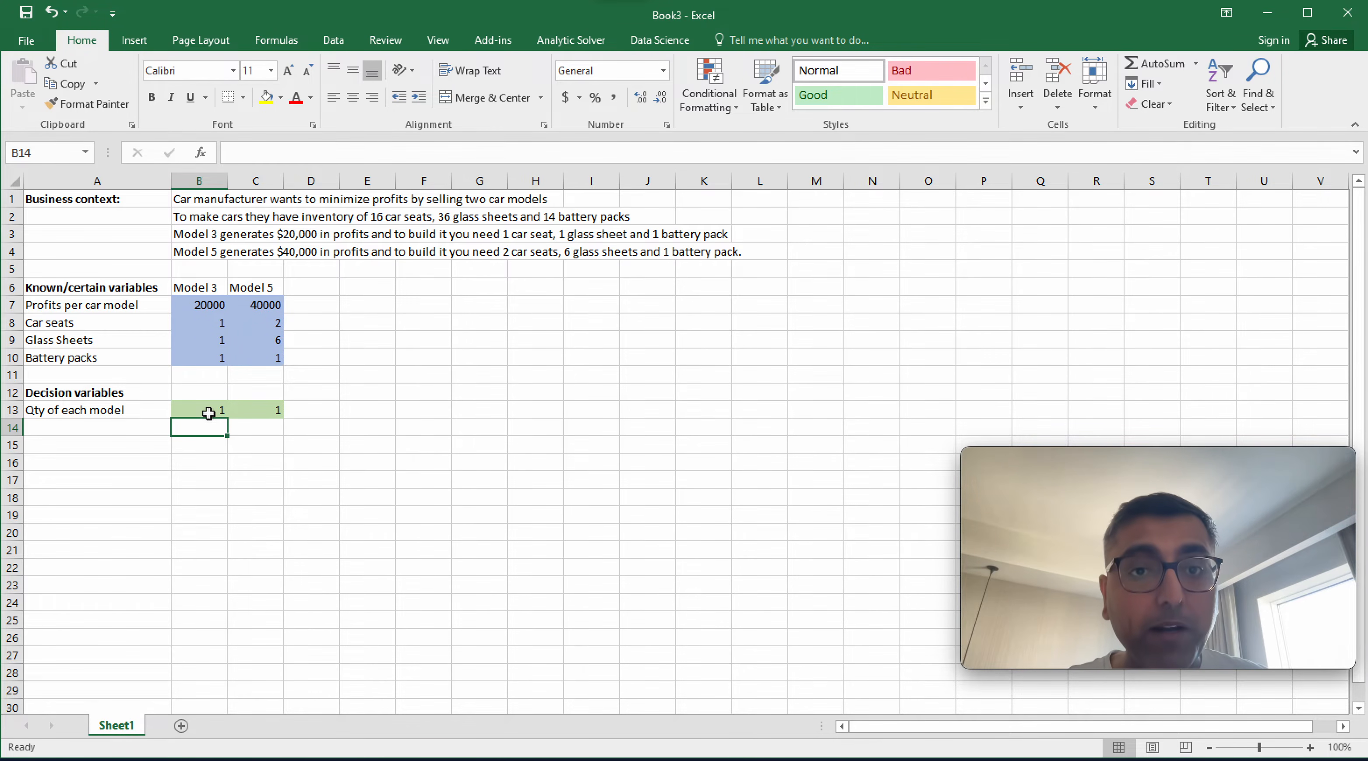
Add the bold section heading "Constraints" in A15.
left_click(88, 447)
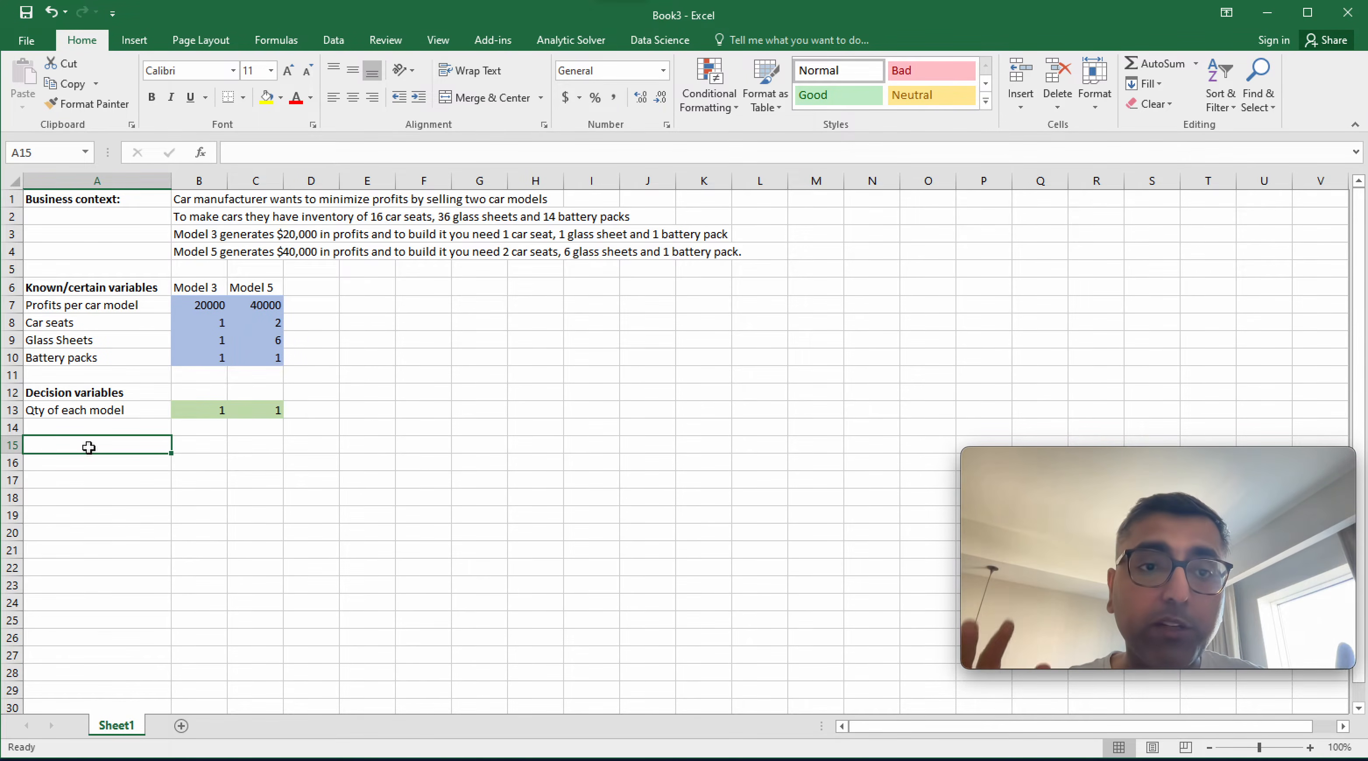
type("Const")
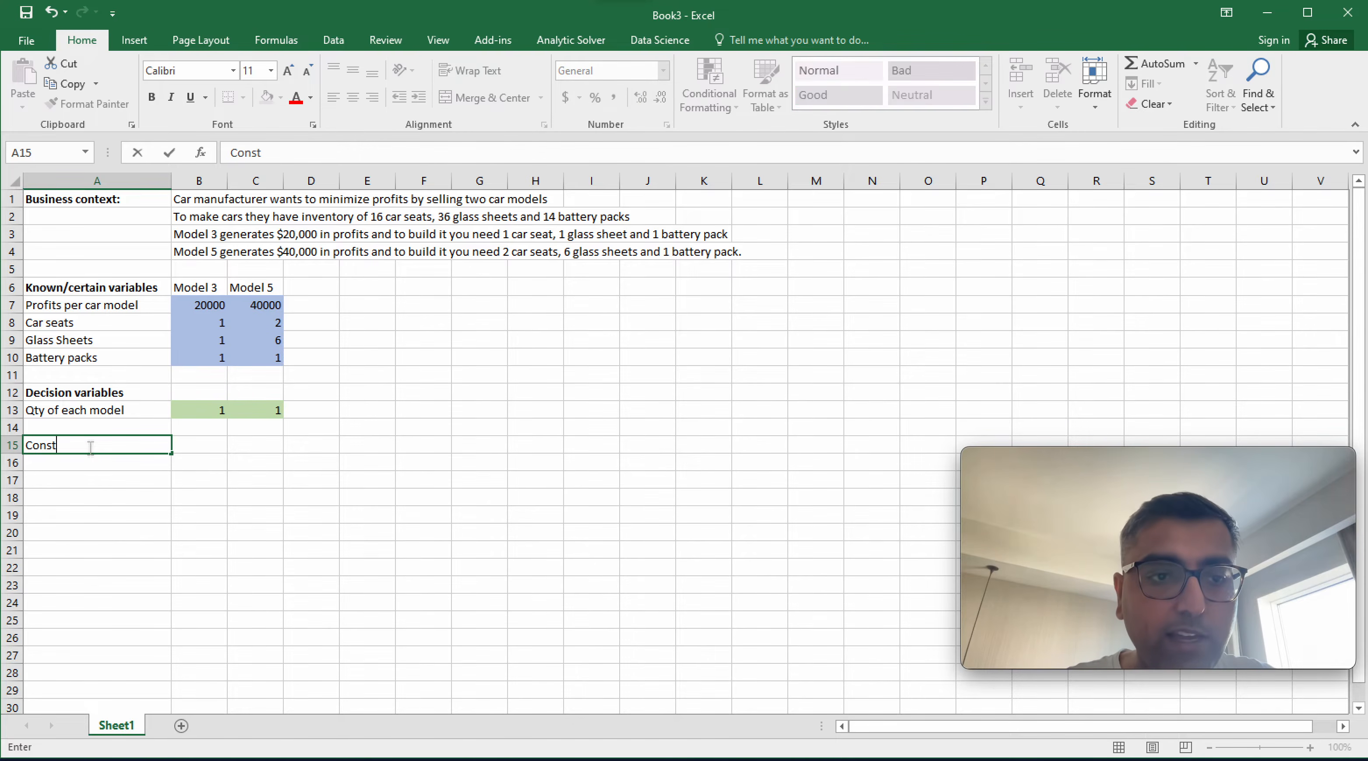
type("raints")
key("Return")
left_click(88, 447)
key("ctrl+b")
Enter the constraint row labels "Car seats", "Glass sheets" and "Battery packs" in A16:A18.
key("Down")
type("Ca")
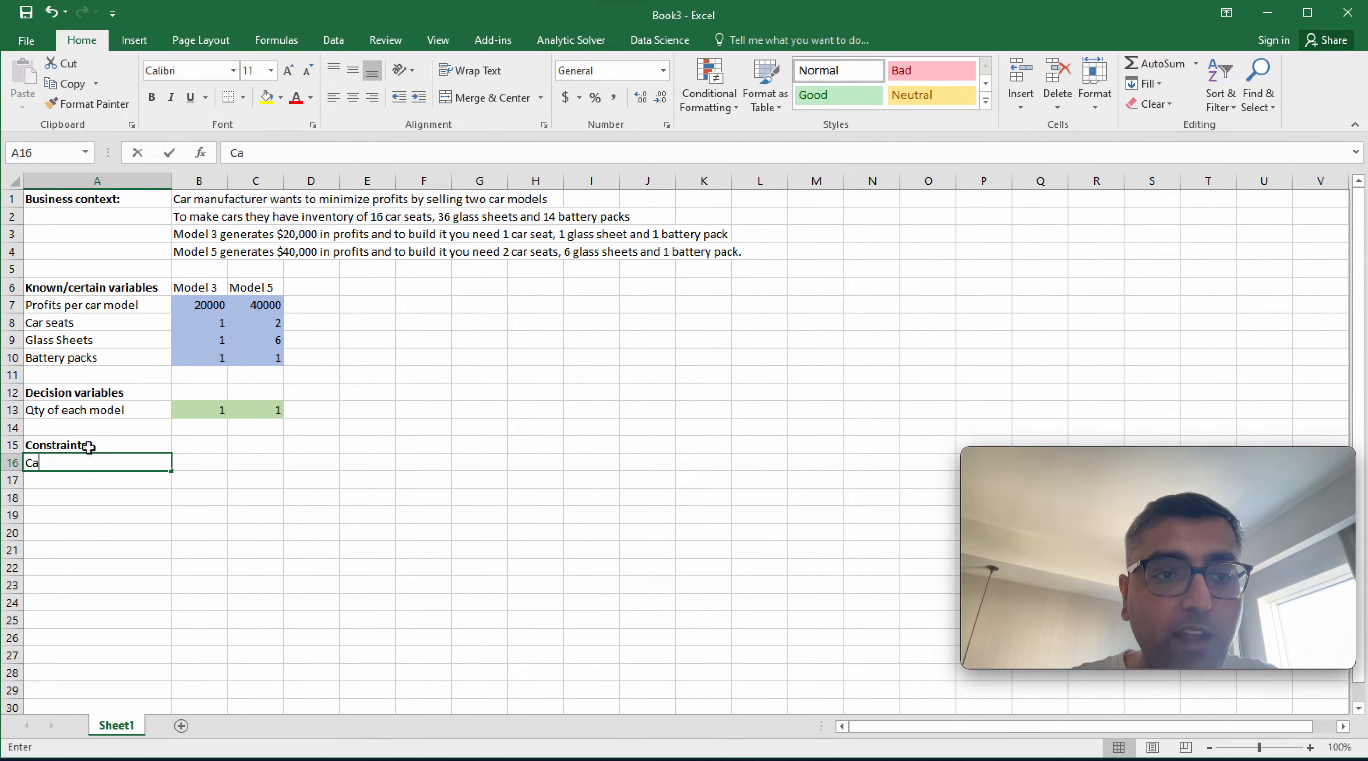
type("r seats")
key("Return")
type("Ca")
key("BackSpace")
key("BackSpace")
type("Glass sheets")
key("Return")
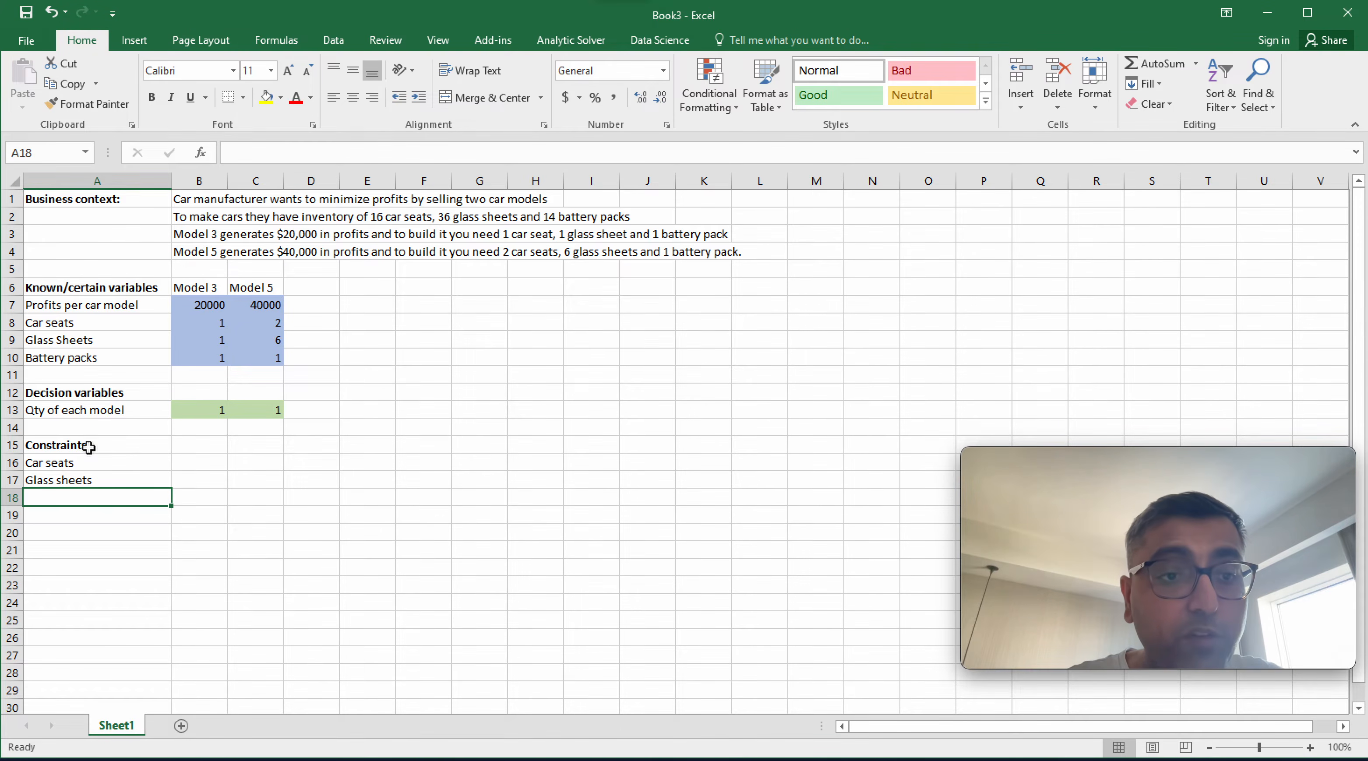
key("BackSpace")
type("Battery packs")
key("Tab")
Enter the available inventory in B16:B18: 16 car seats, 36 glass sheets and 14 battery packs.
key("Up")
key("Up")
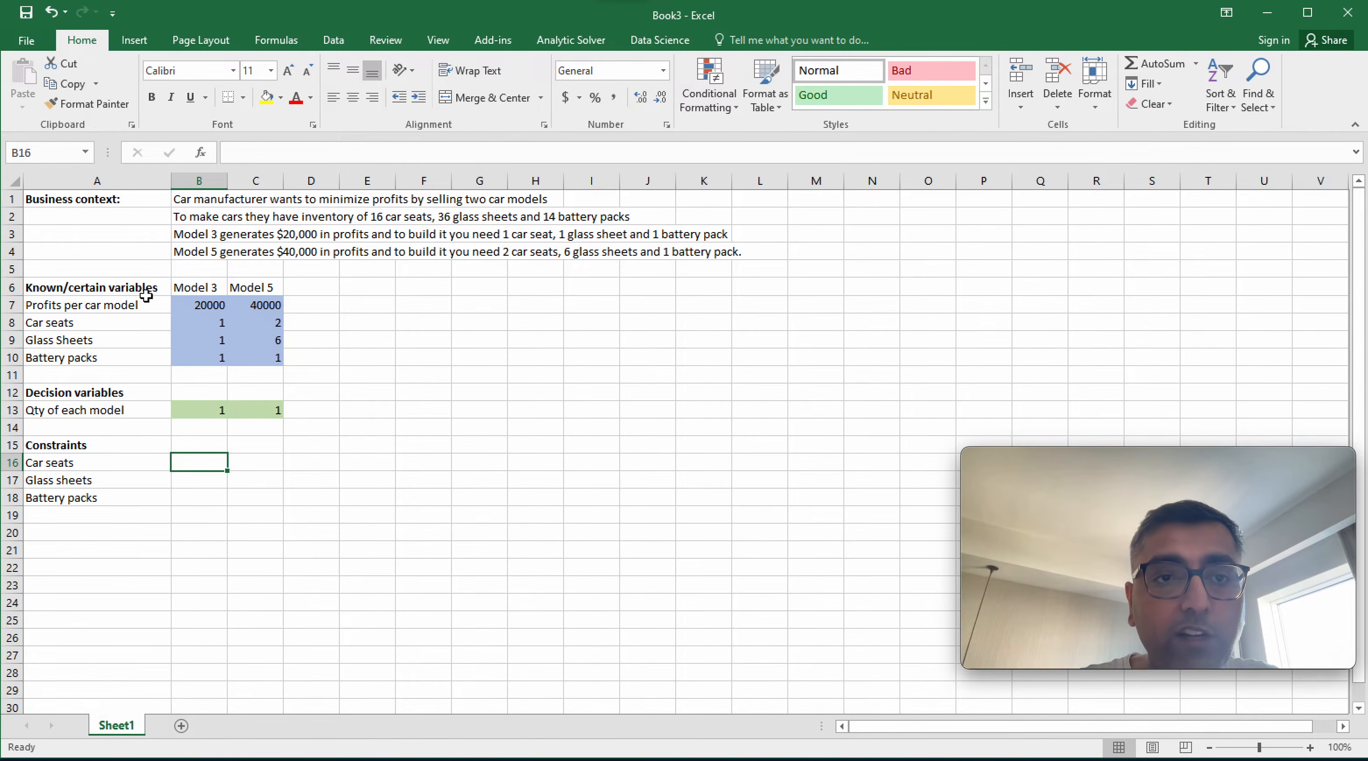
left_click(187, 219)
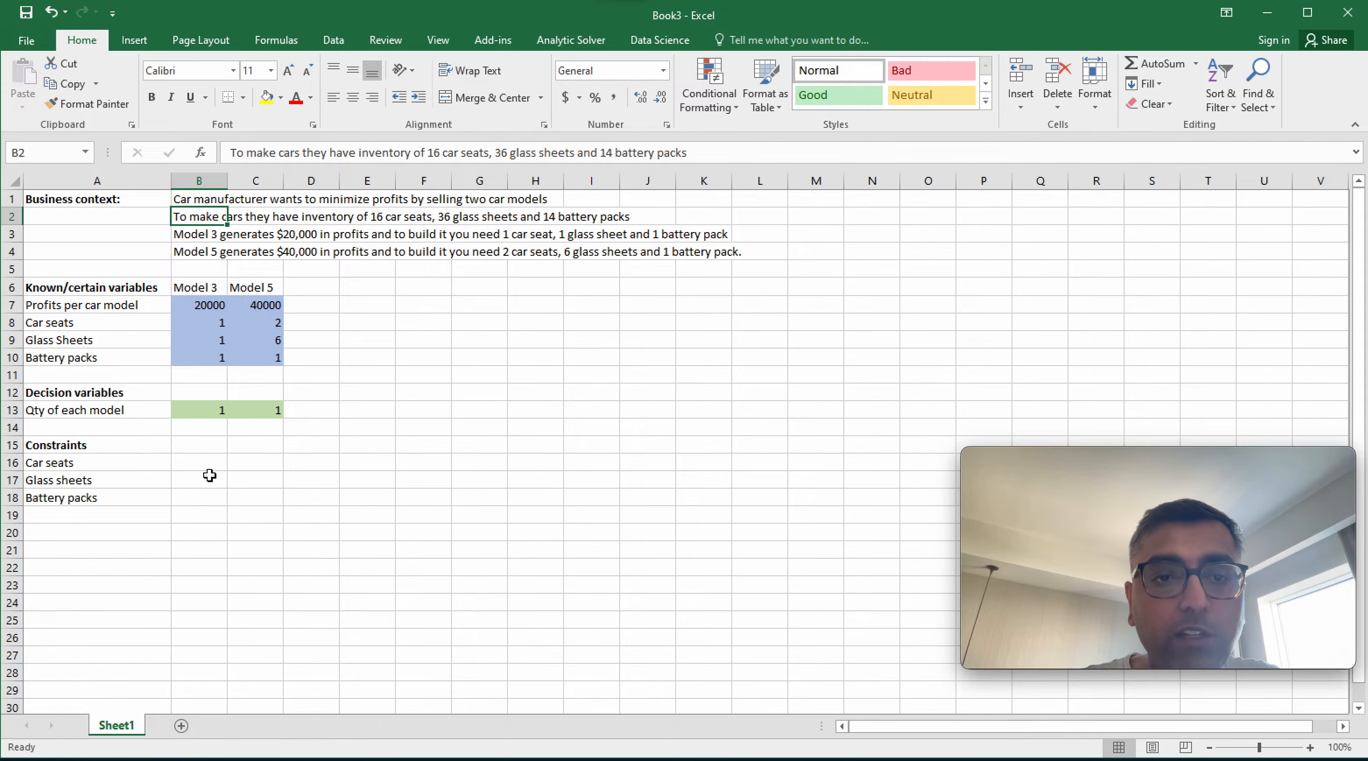
left_click(191, 463)
type("16")
key("Return")
type("36")
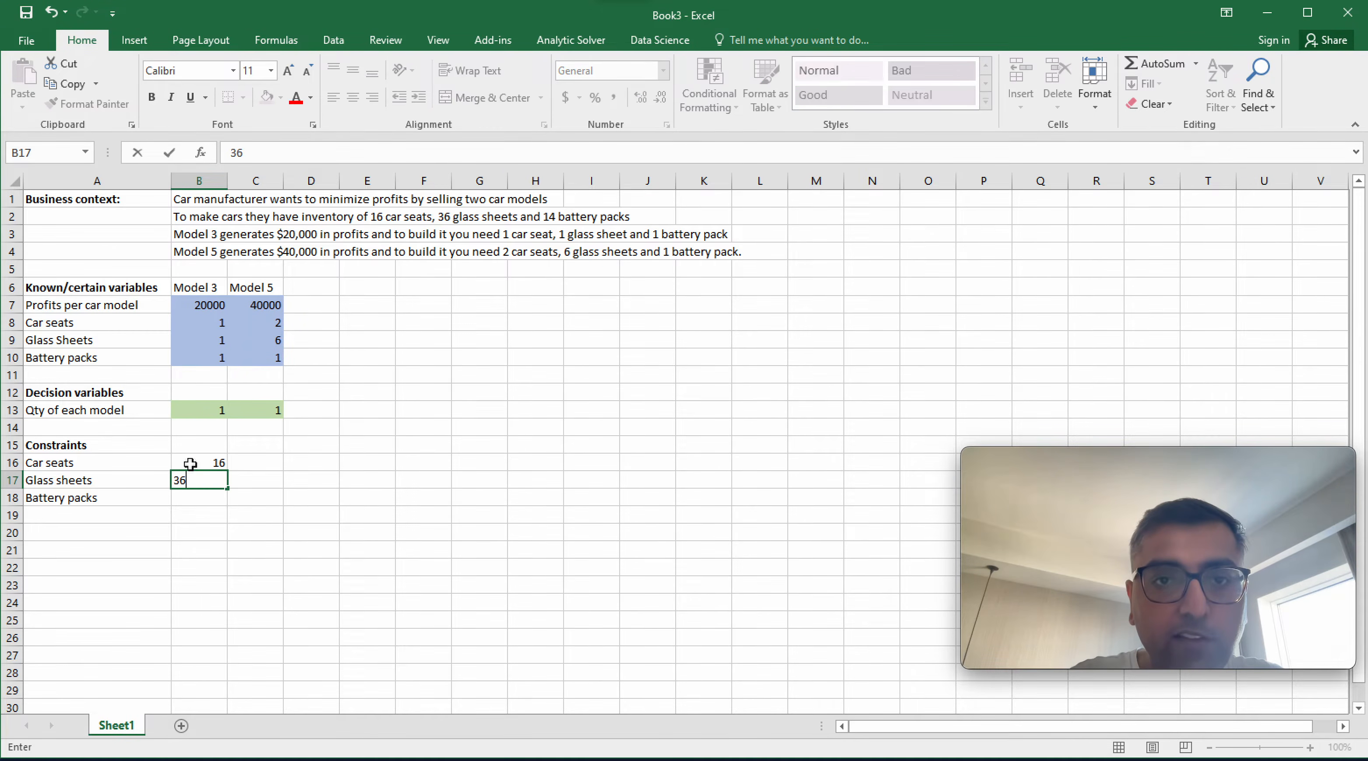
key("Return")
type("14")
key("Return")
Enter the column header "Limits" in B15 beside the Constraints heading.
key("Up")
key("Up")
key("Up")
key("Up")
key("Up")
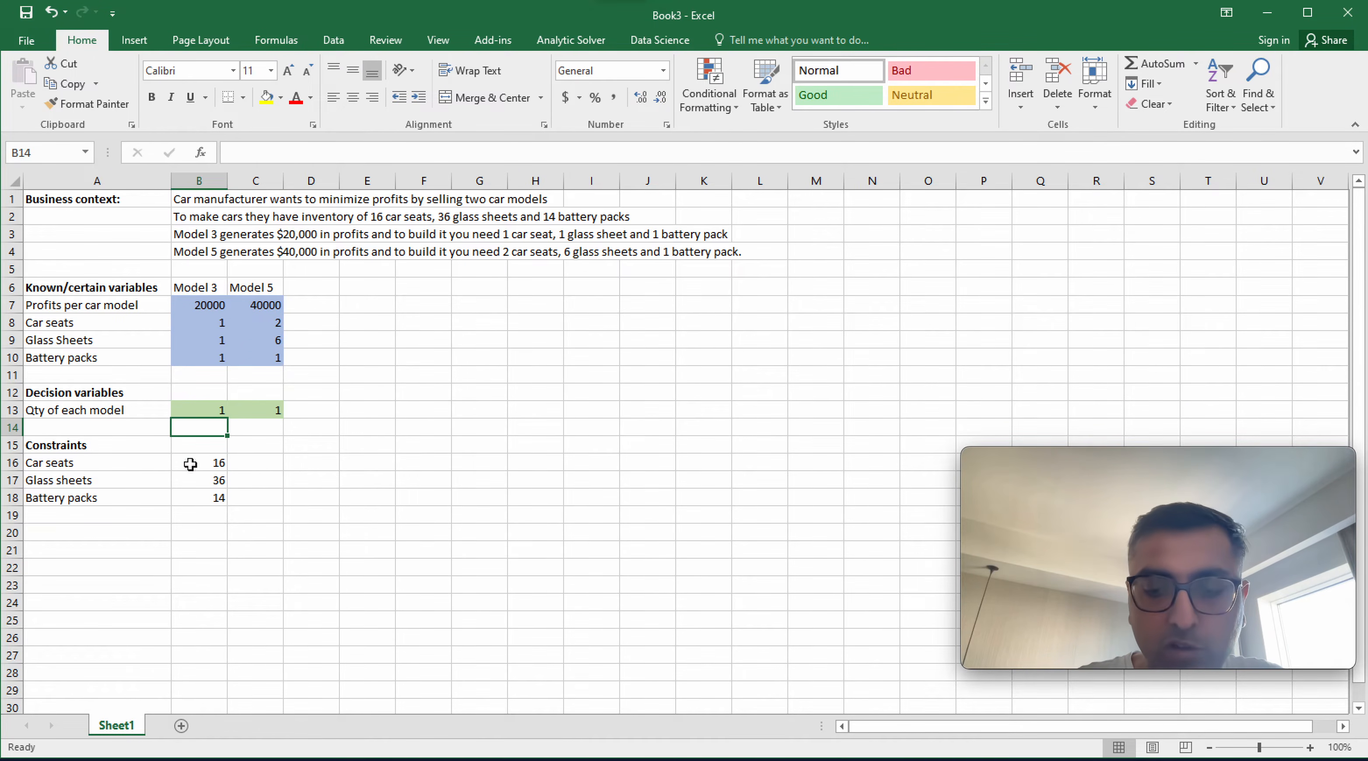
type("Li")
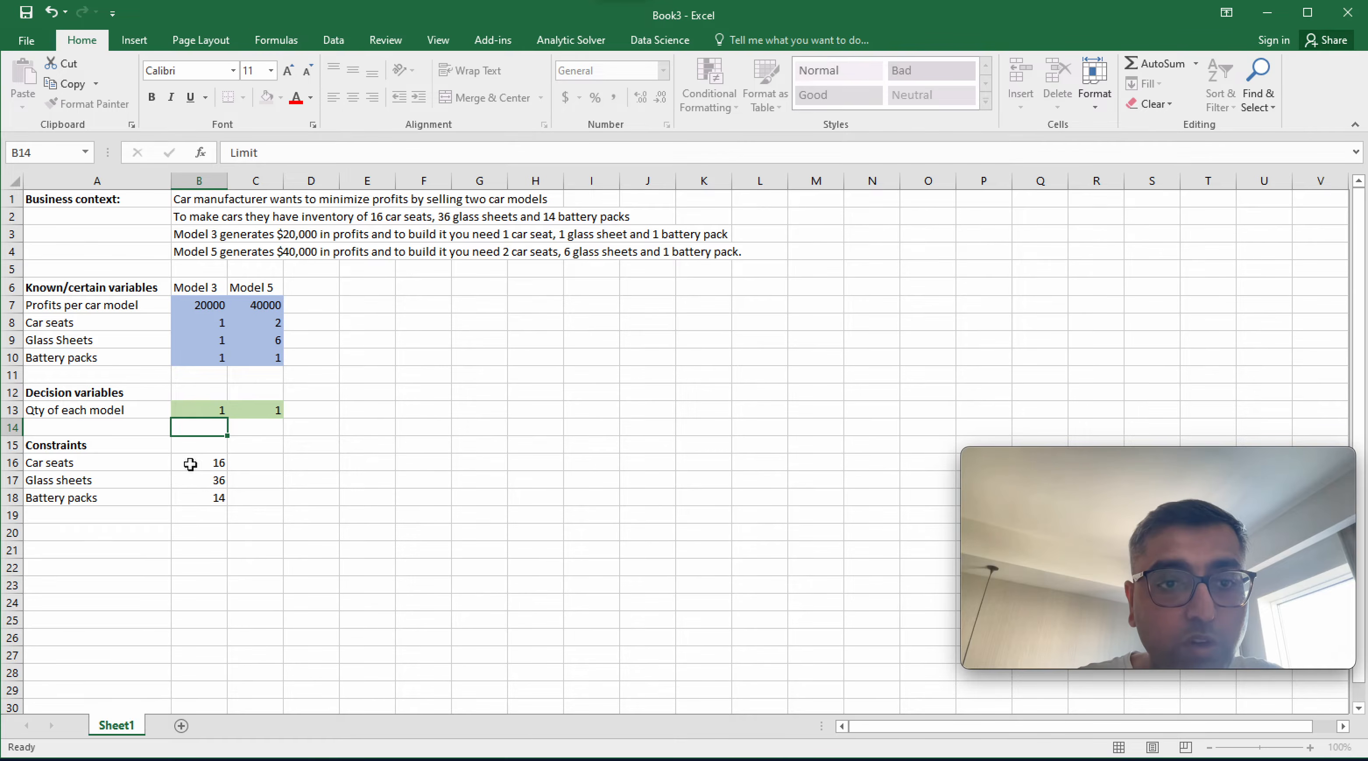
type("mit")
key("Escape")
key("Down")
type("Limits")
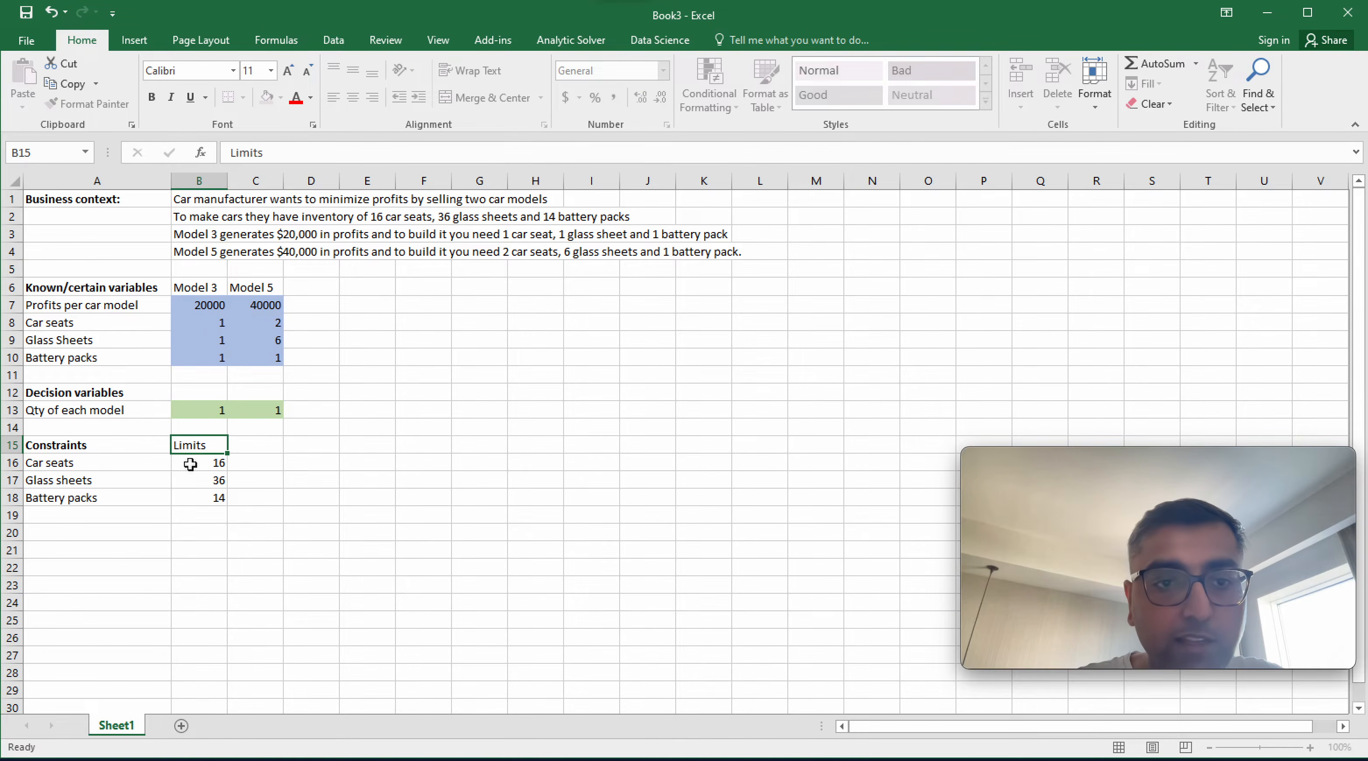
key("Return")
Apply the 40% - Accent4 cell style to the inventory limits in B16:B18.
key("shift+Down")
key("shift+Down")
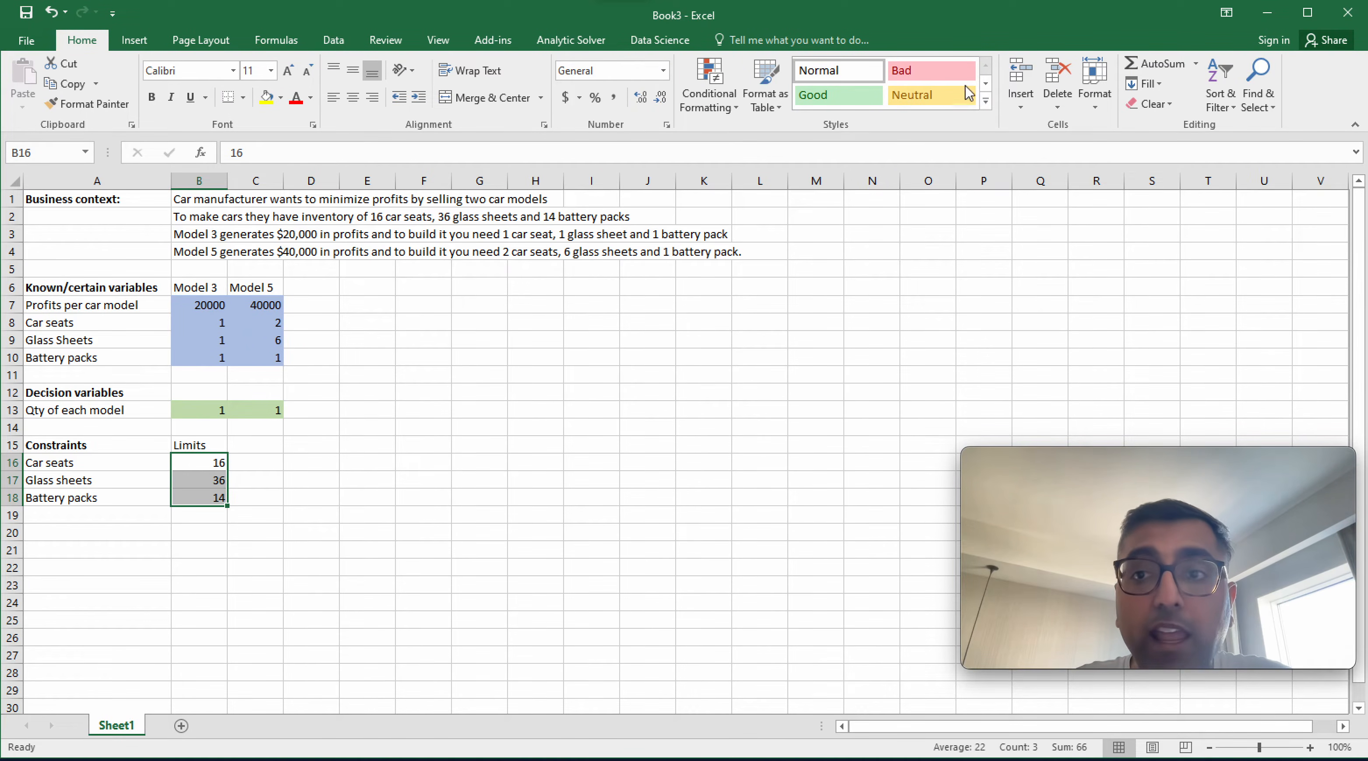
left_click(986, 108)
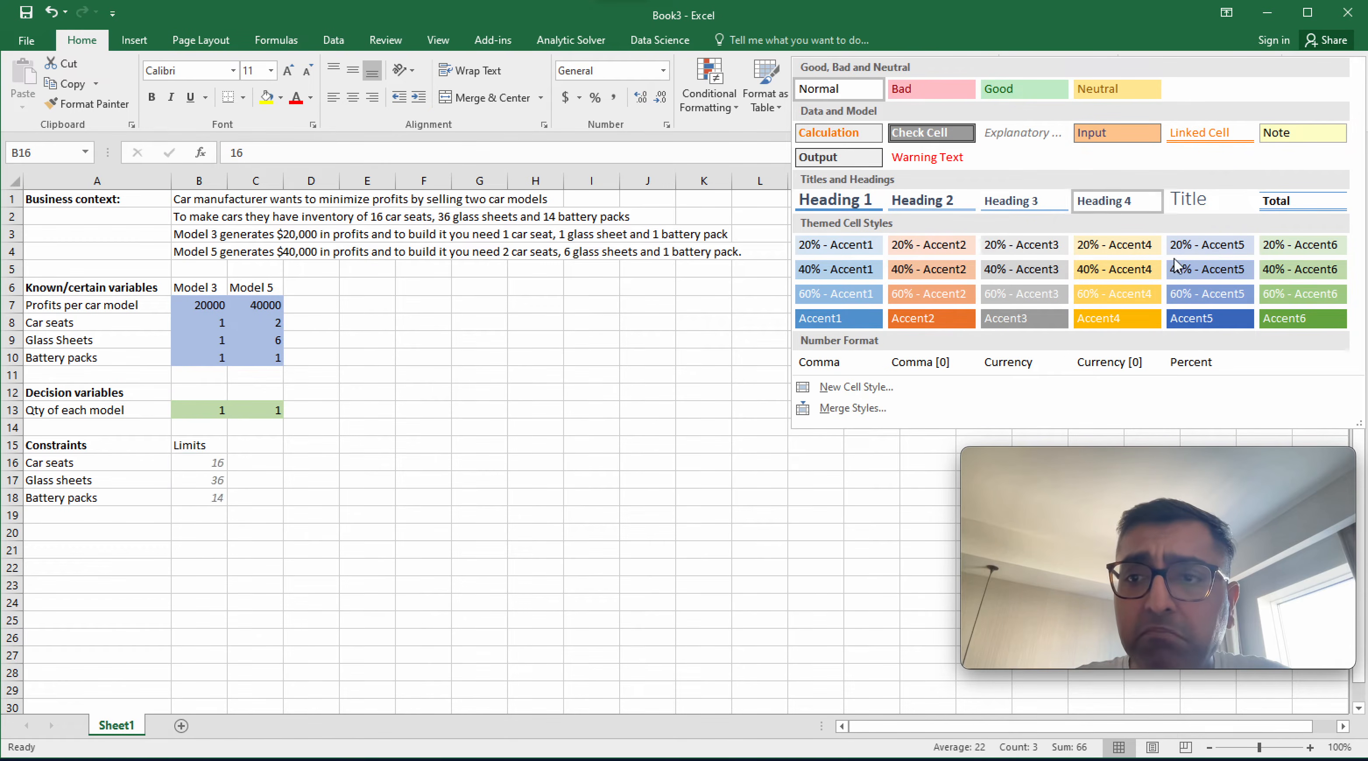
left_click(1140, 272)
left_click(246, 452)
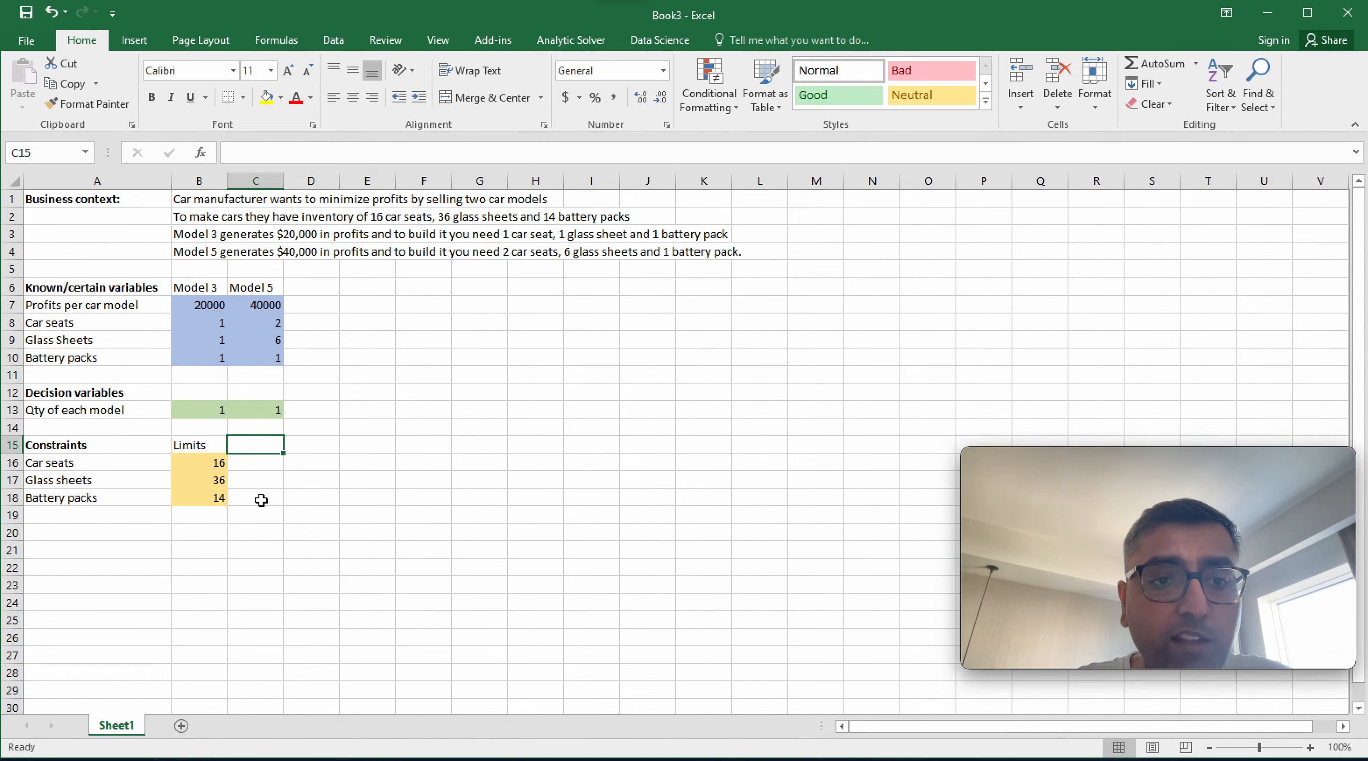
type("Used")
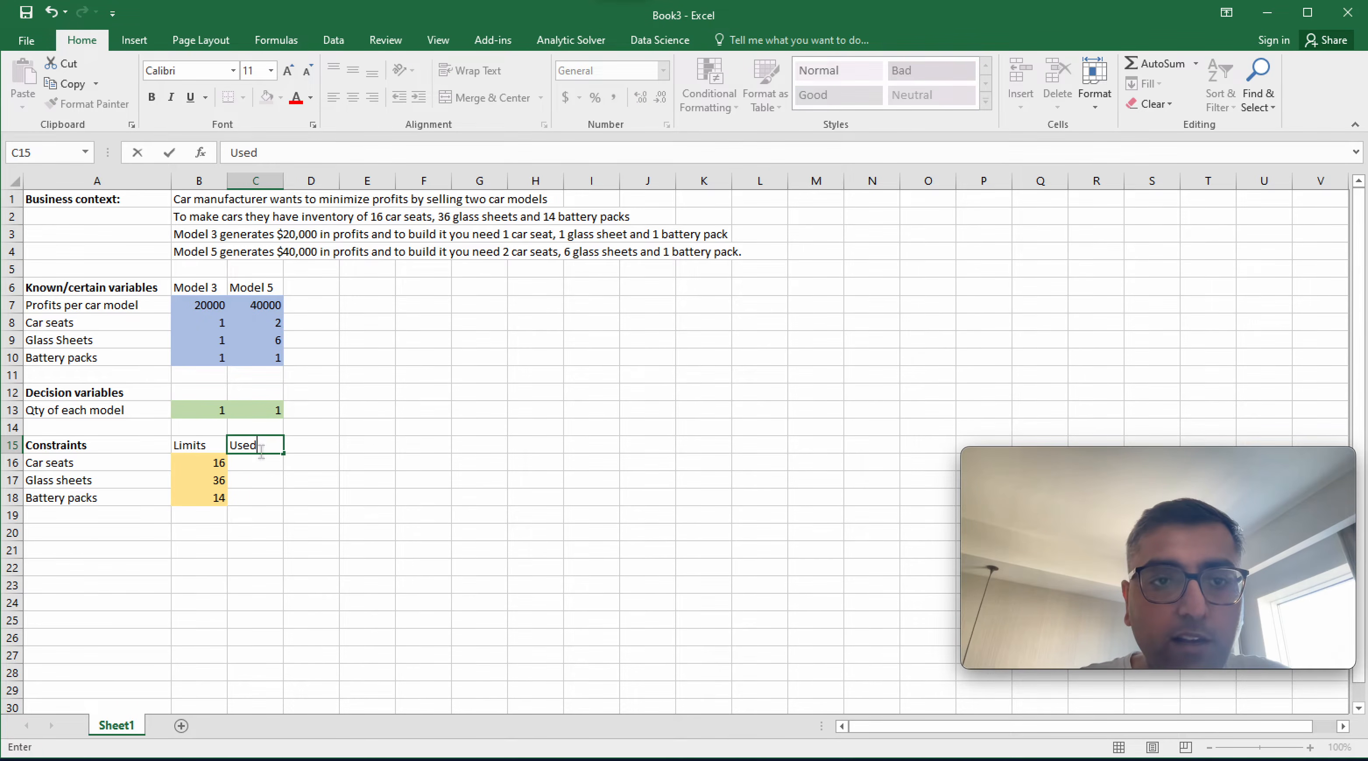
key("BackSpace")
key("BackSpace")
key("BackSpace")
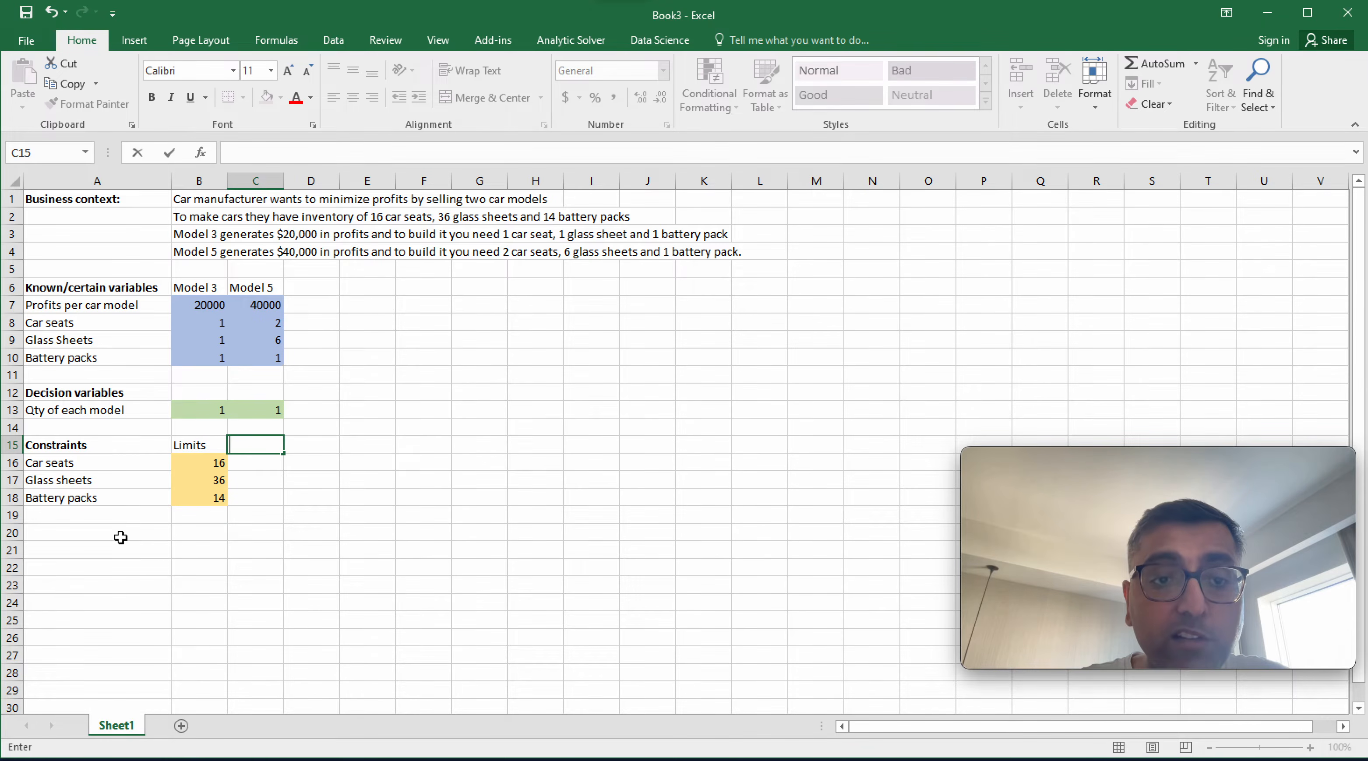
Enter the section heading "Objective (goal)" in A20.
left_click(94, 537)
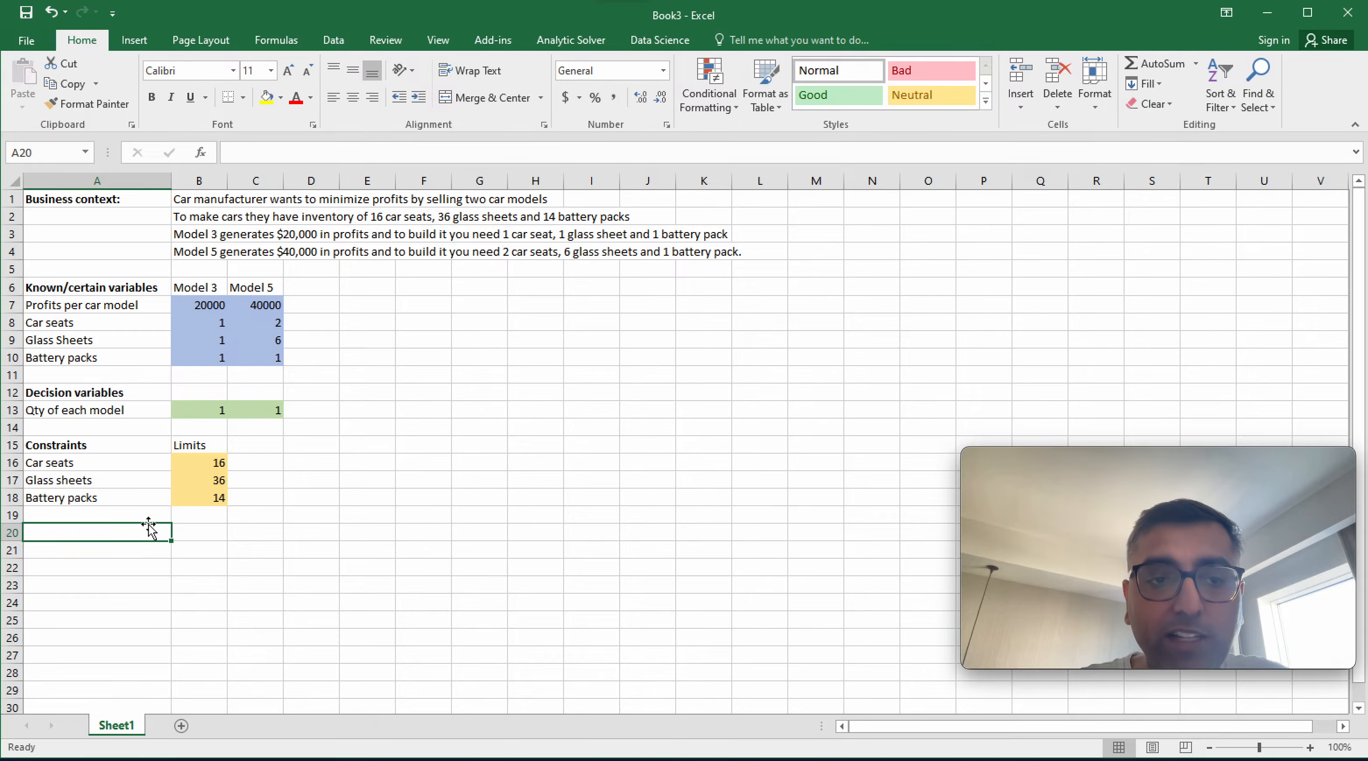
type("Obje")
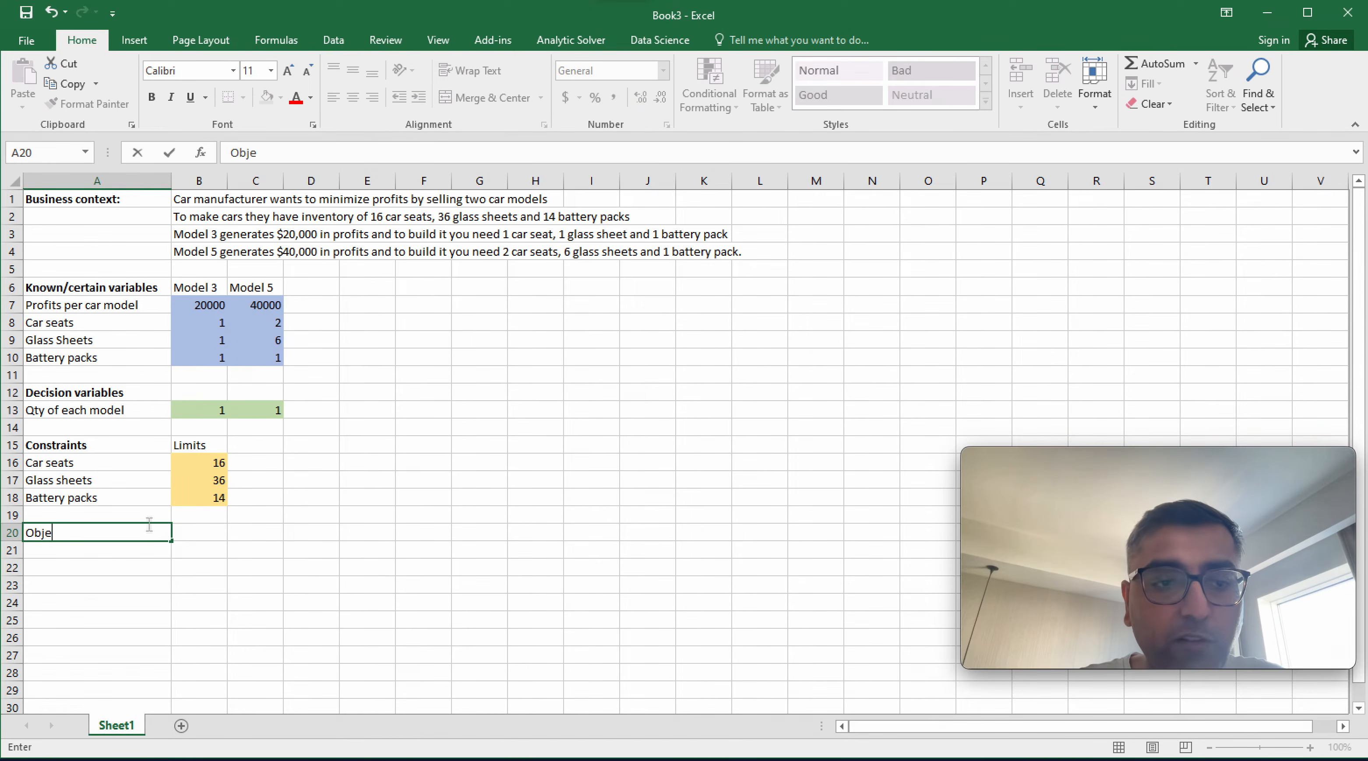
type("ctive (gao")
key("BackSpace")
key("BackSpace")
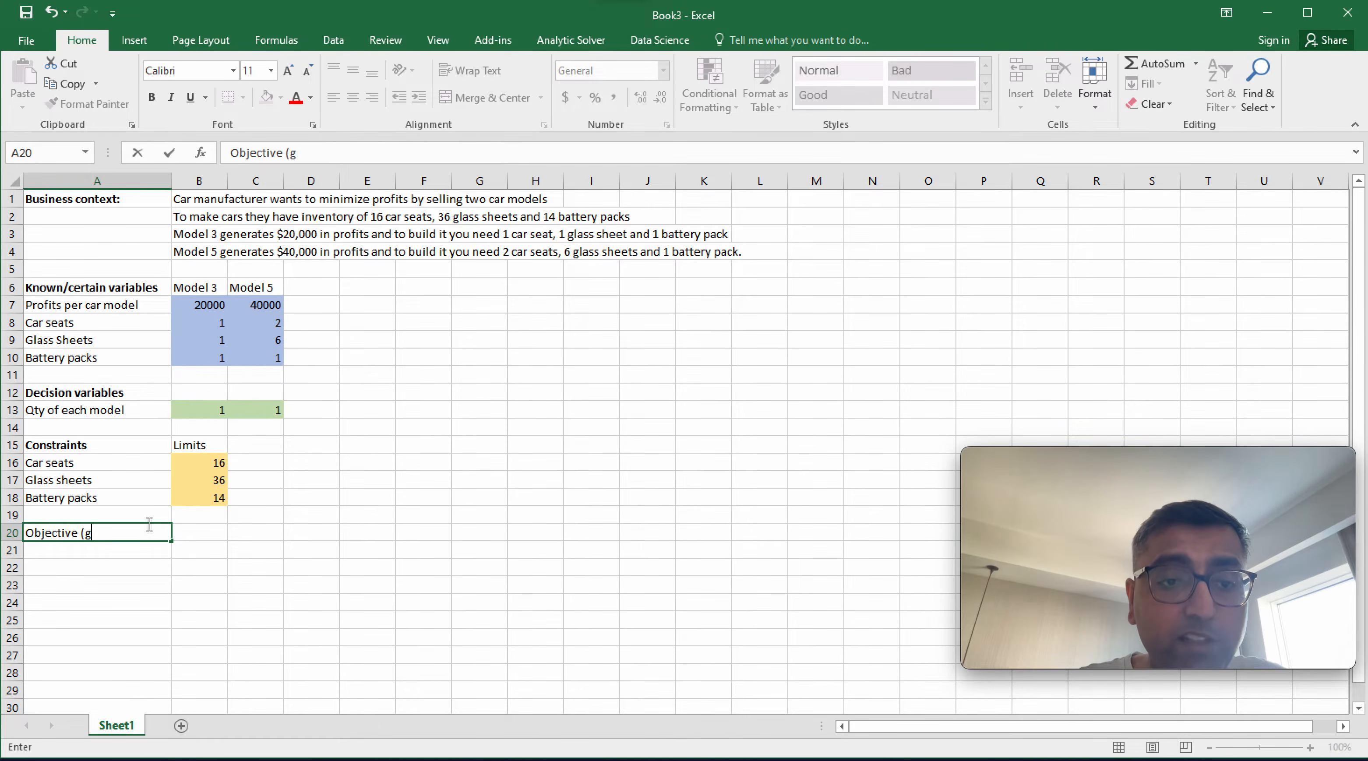
type("oal)")
key("Return")
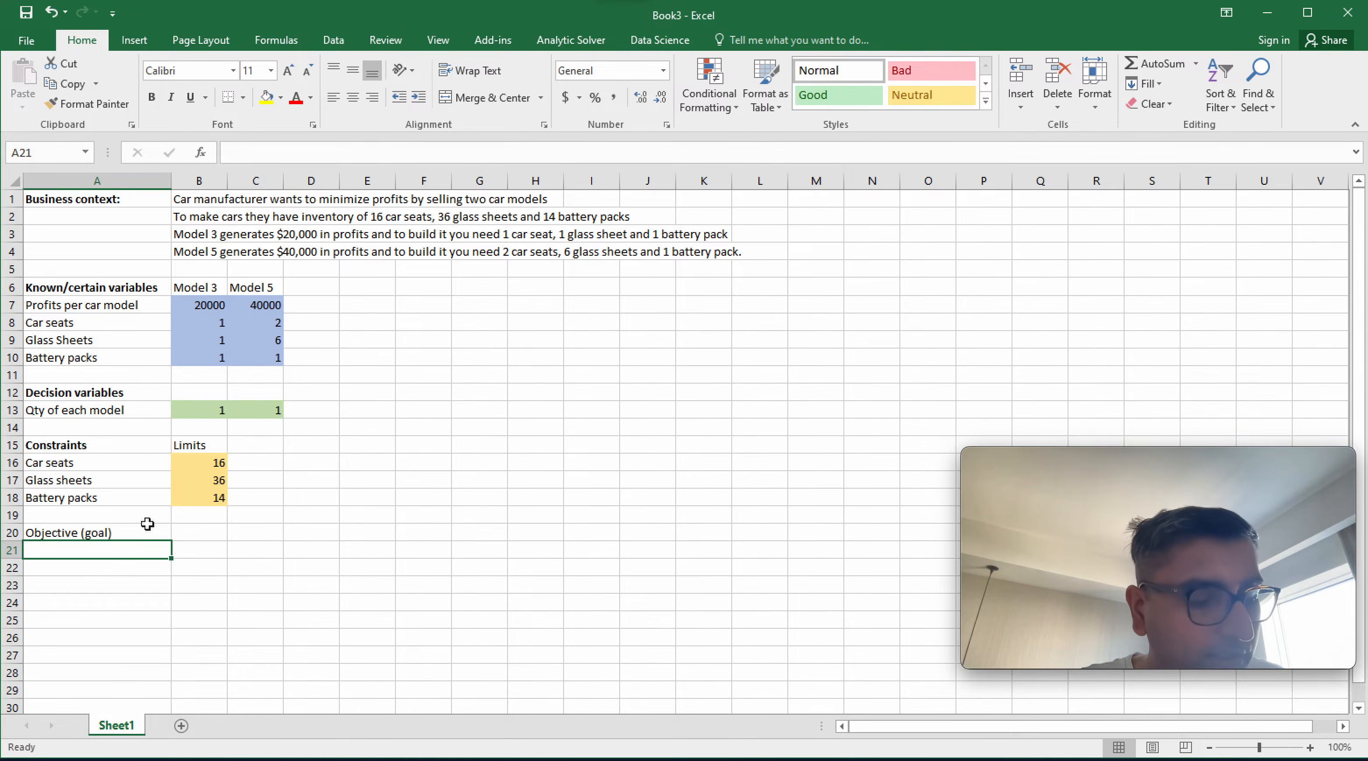
Enter the row label "Maximize profits" in A21.
type("Maximiz")
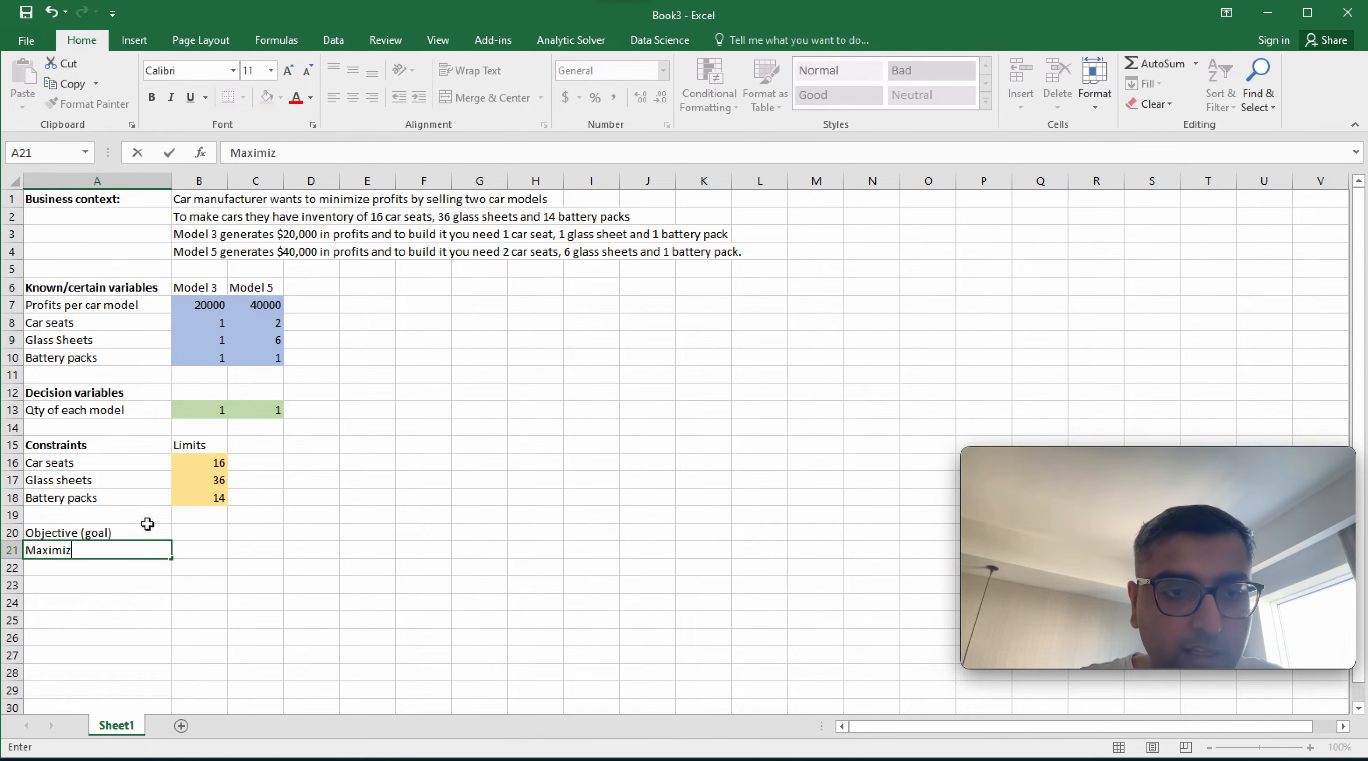
type("e pfrofits")
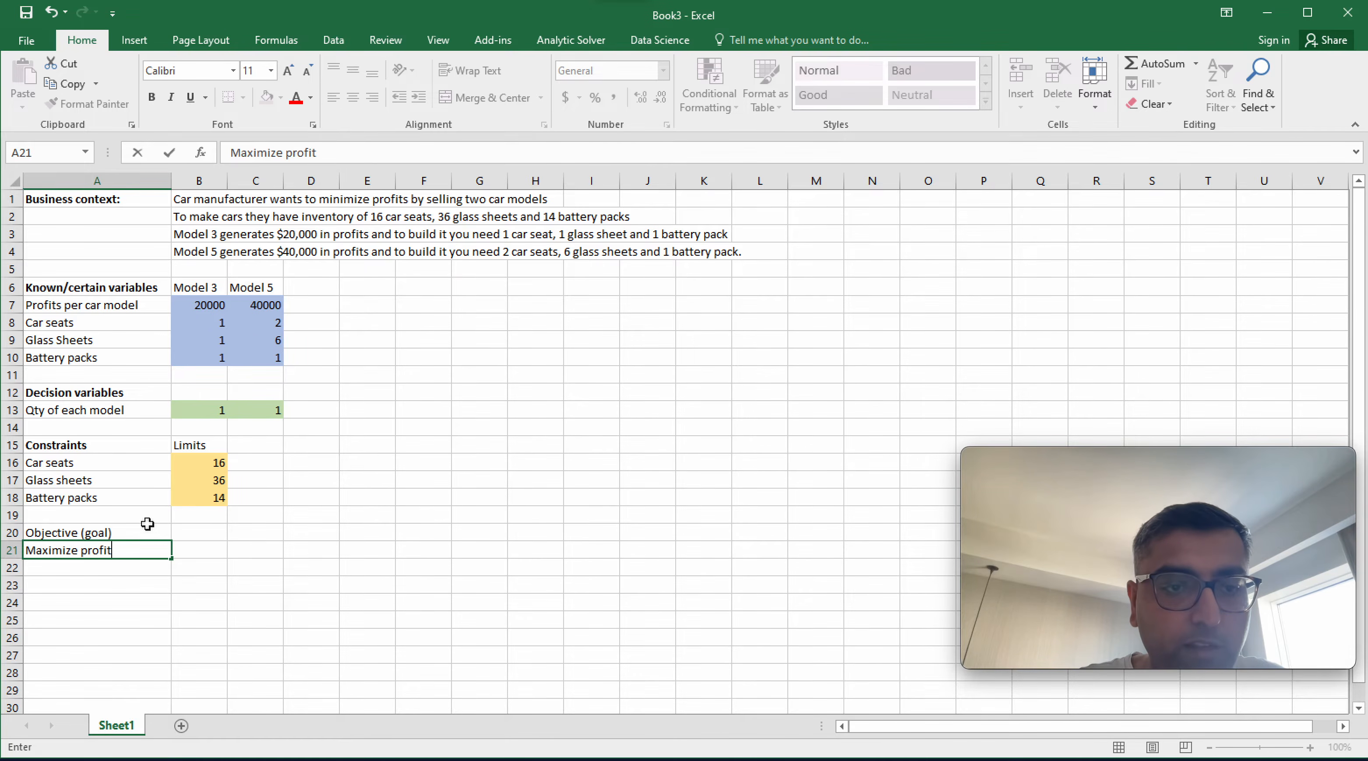
key("Return")
Apply the 40% - Accent3 cell style to the objective cell B21.
key("Up")
key("Right")
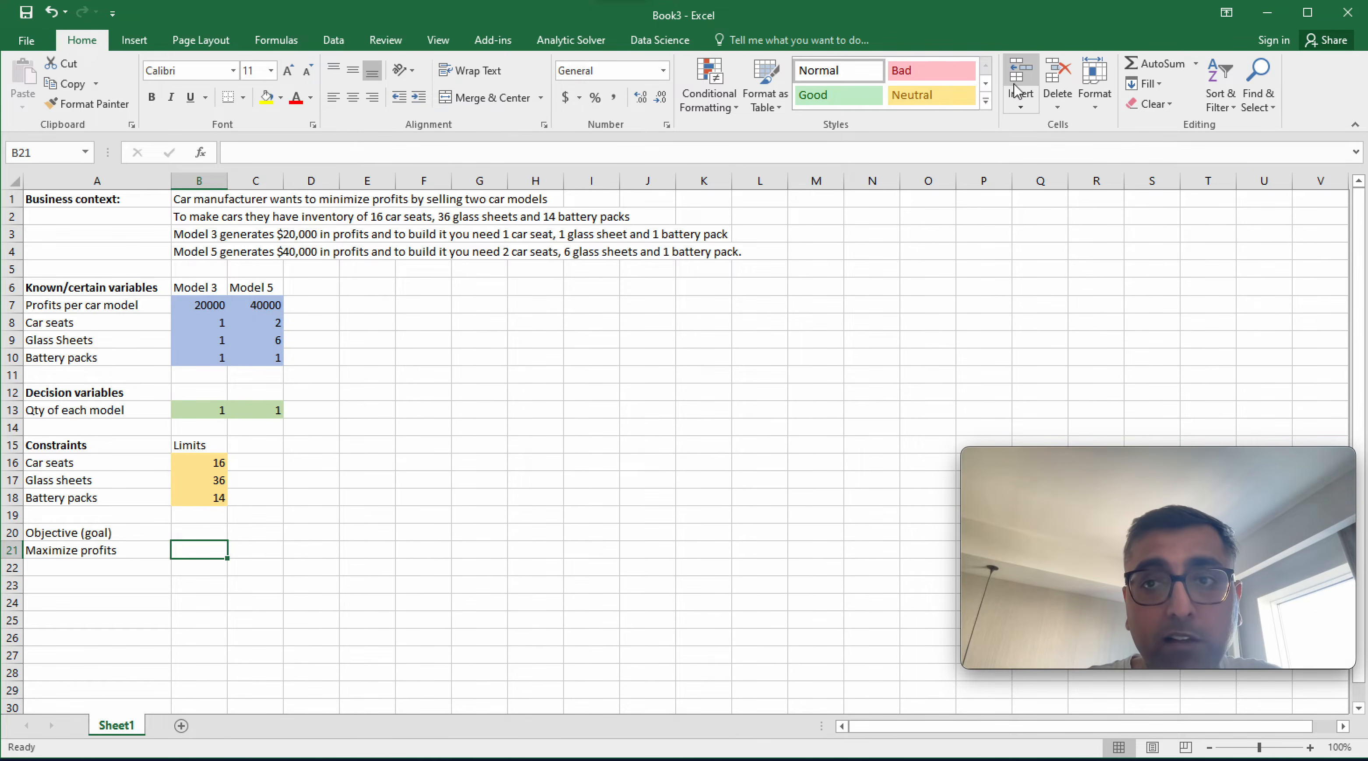
left_click(986, 100)
left_click(1042, 268)
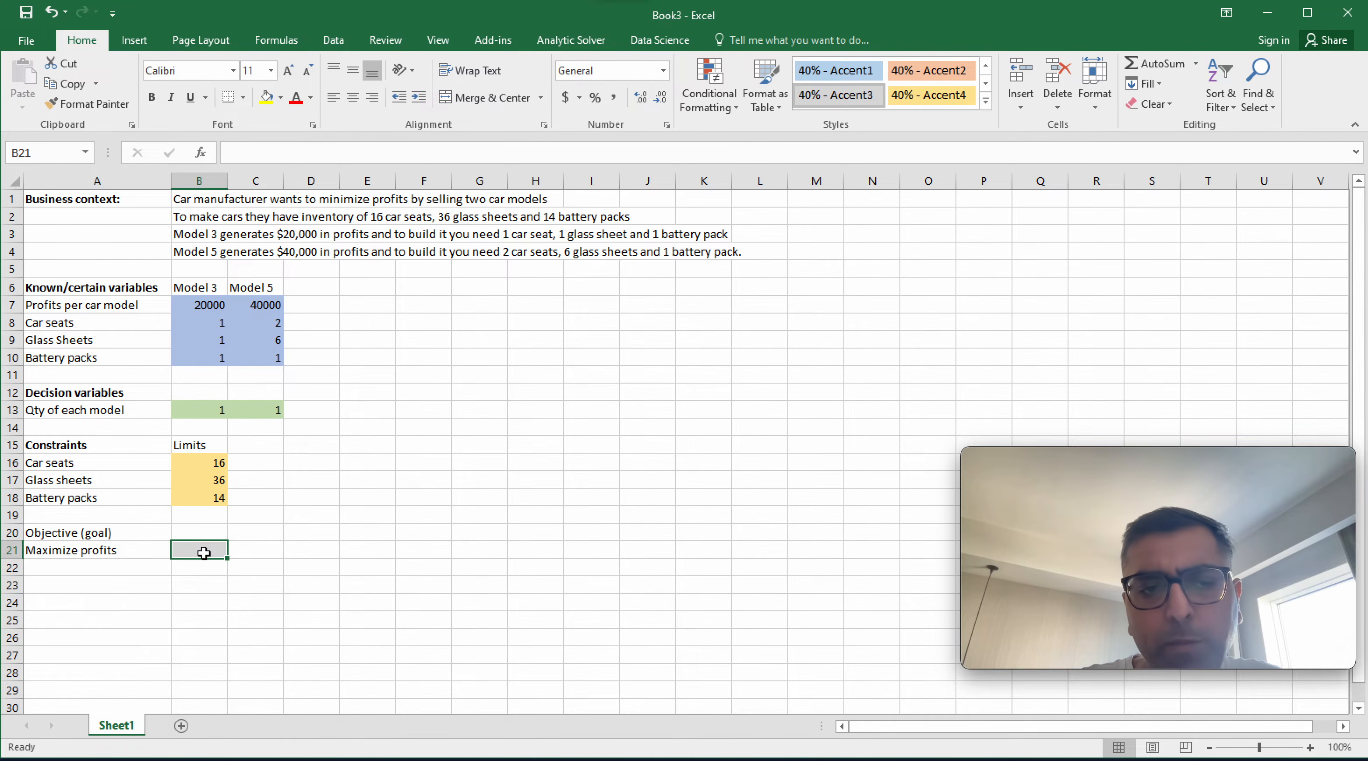
left_click_drag(210, 414, 277, 416)
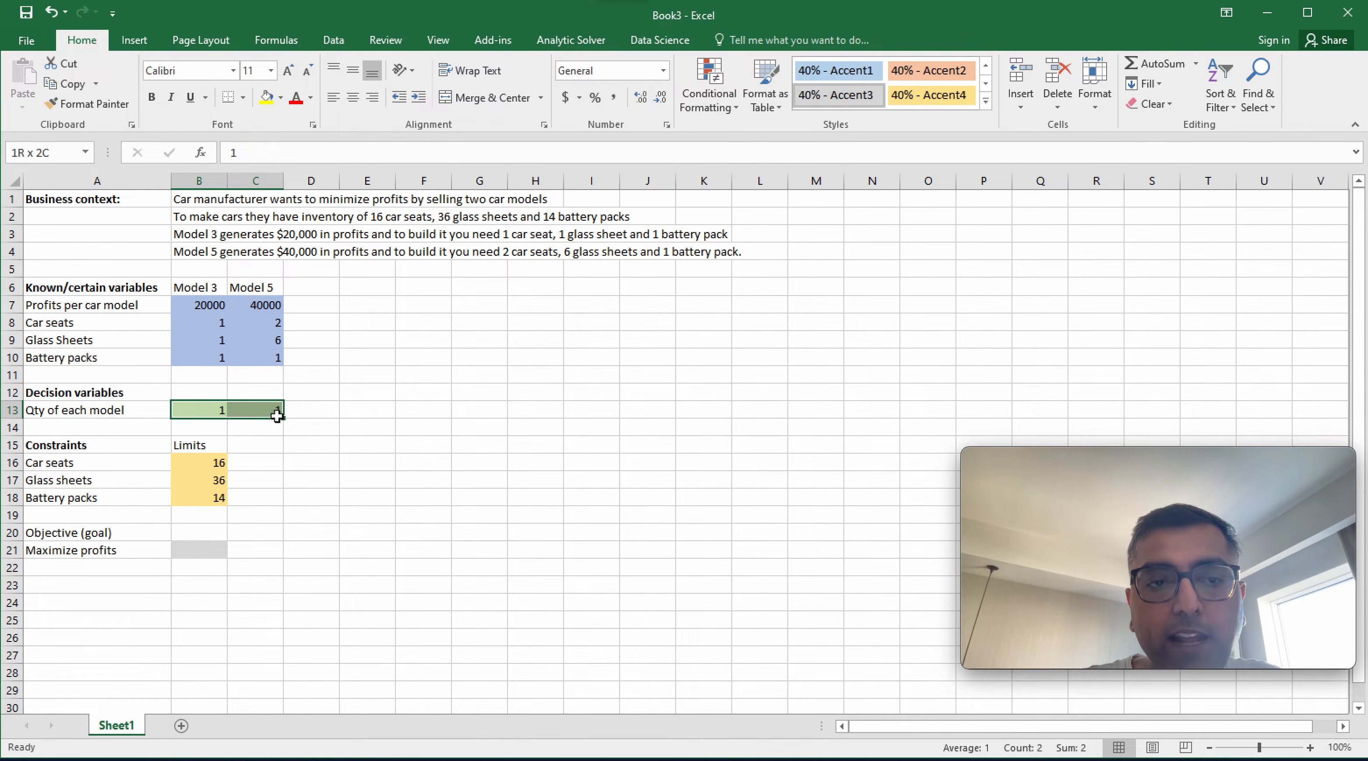
left_click_drag(202, 308, 252, 306)
left_click_drag(209, 413, 259, 417)
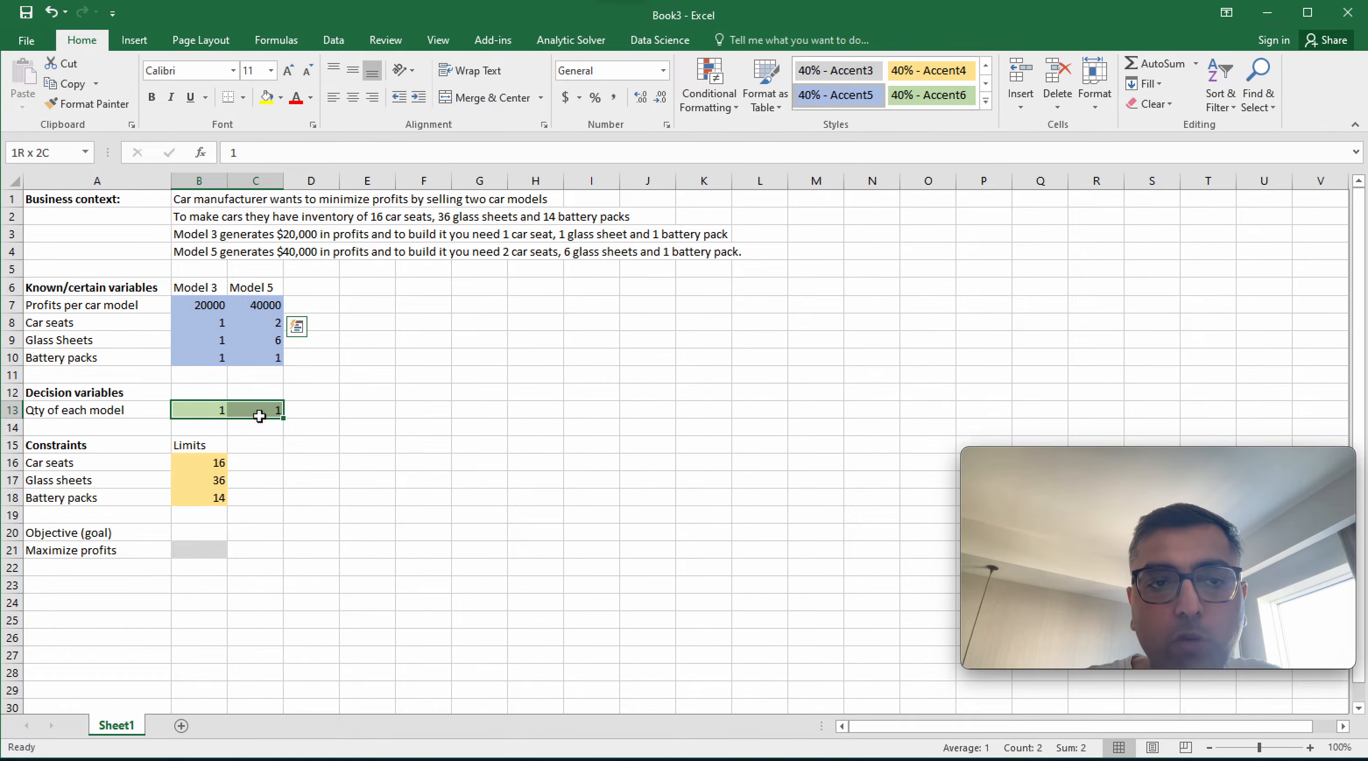
left_click_drag(189, 307, 243, 308)
Calculate total profit in B21 with =SUMPRODUCT(B13:C13,B7:C7), multiplying model quantities by profits per car.
left_click(205, 550)
type("=")
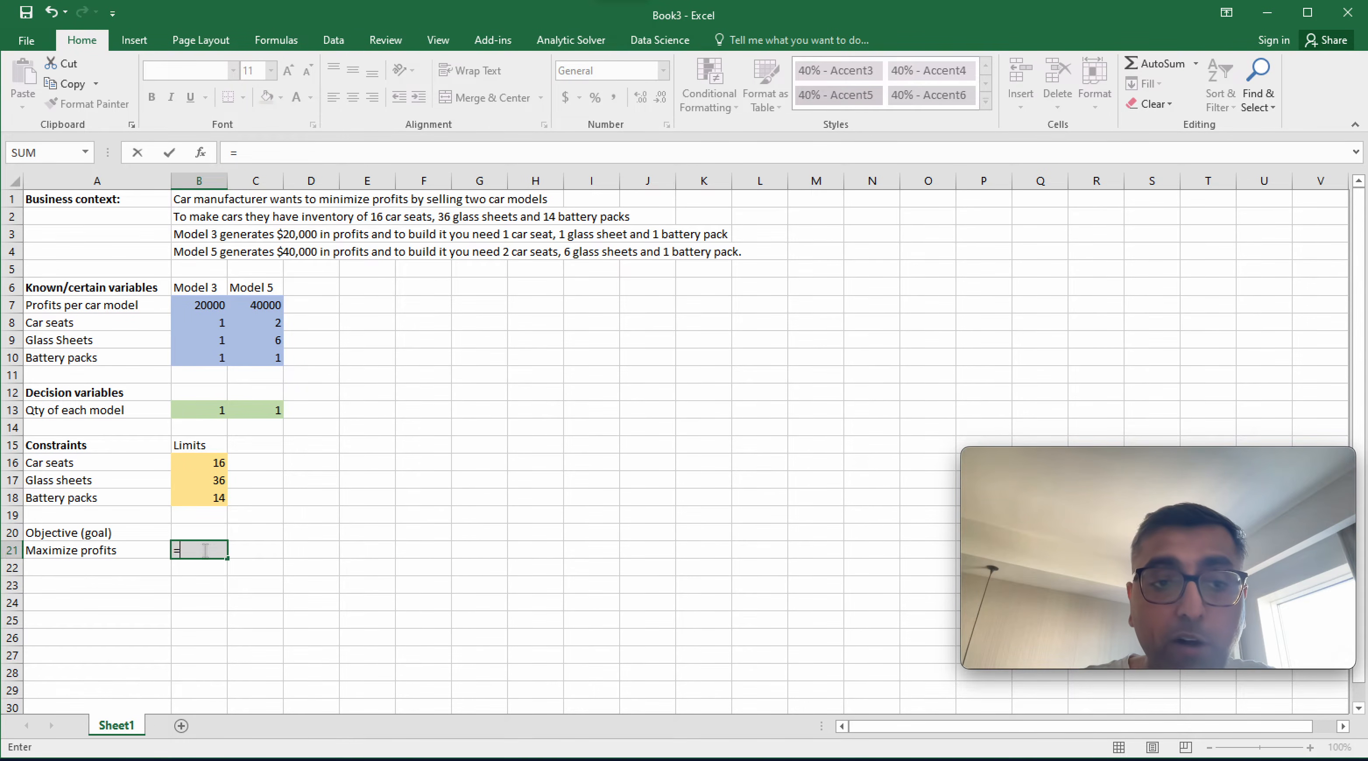
type("sump")
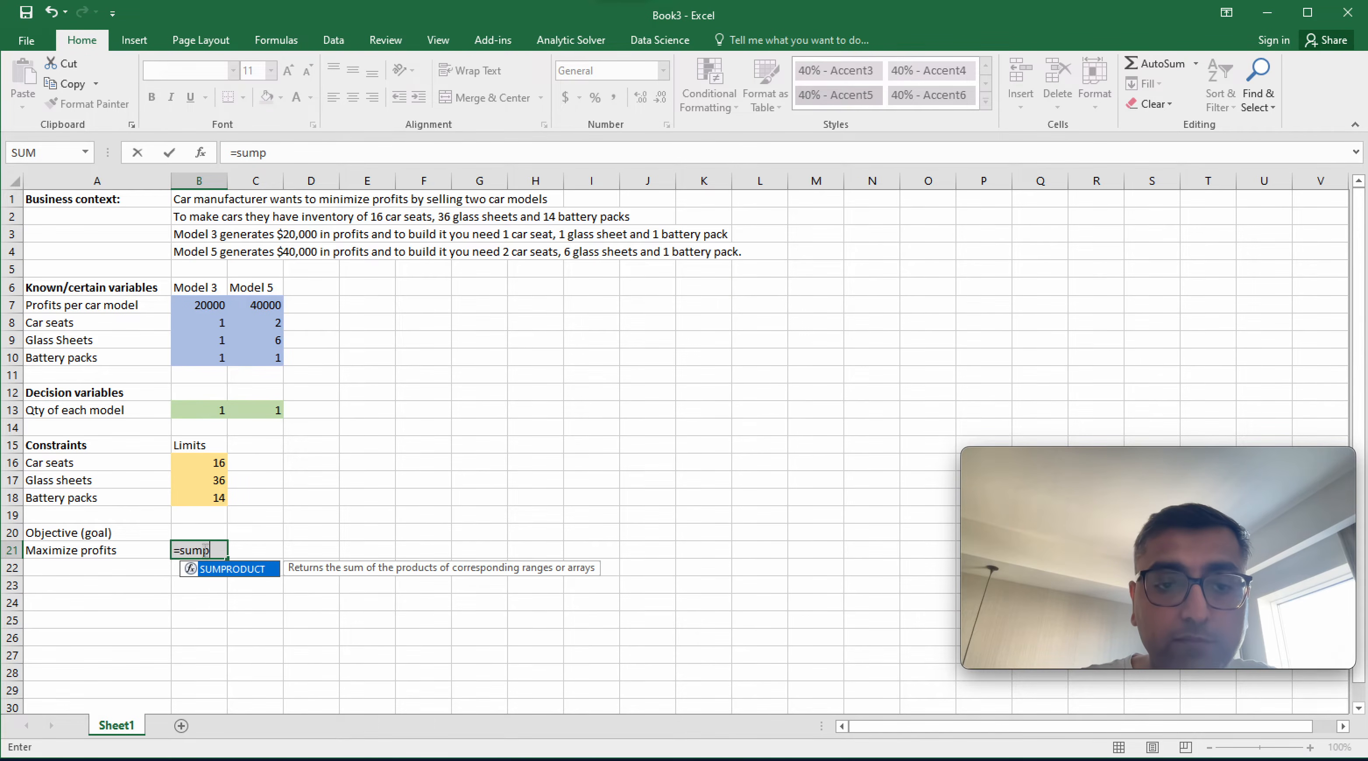
key("Tab")
left_click(211, 410)
left_click_drag(211, 410, 273, 412)
type(",")
left_click_drag(207, 305, 265, 309)
type(")")
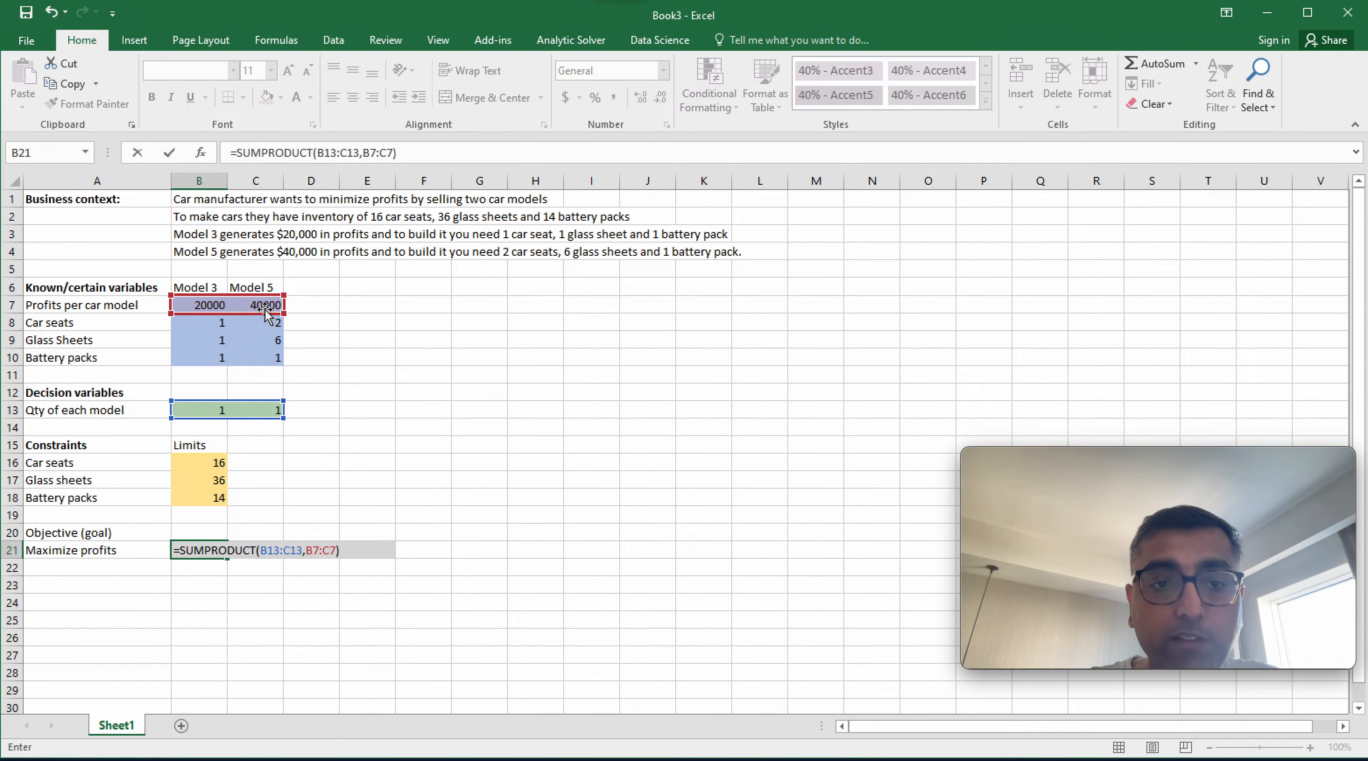
key("Return")
left_click(209, 414)
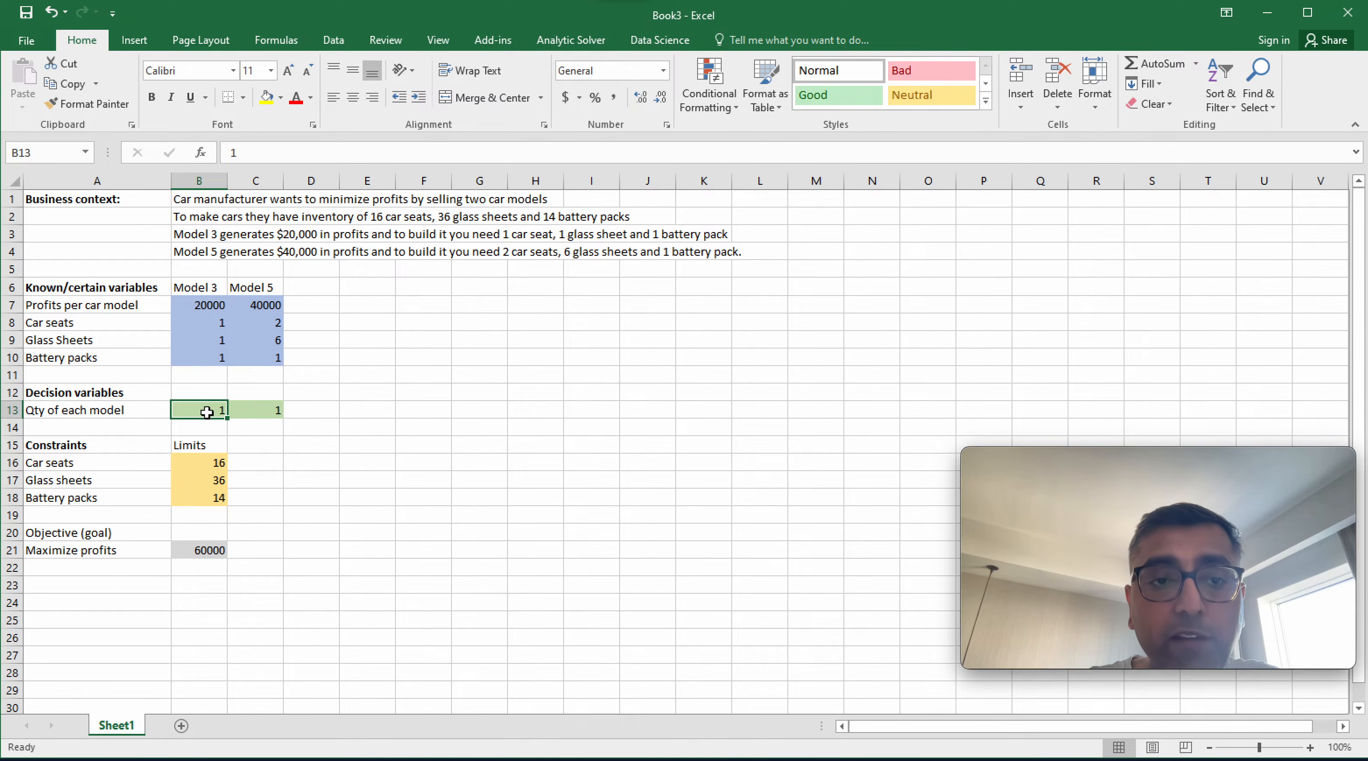
left_click(261, 412)
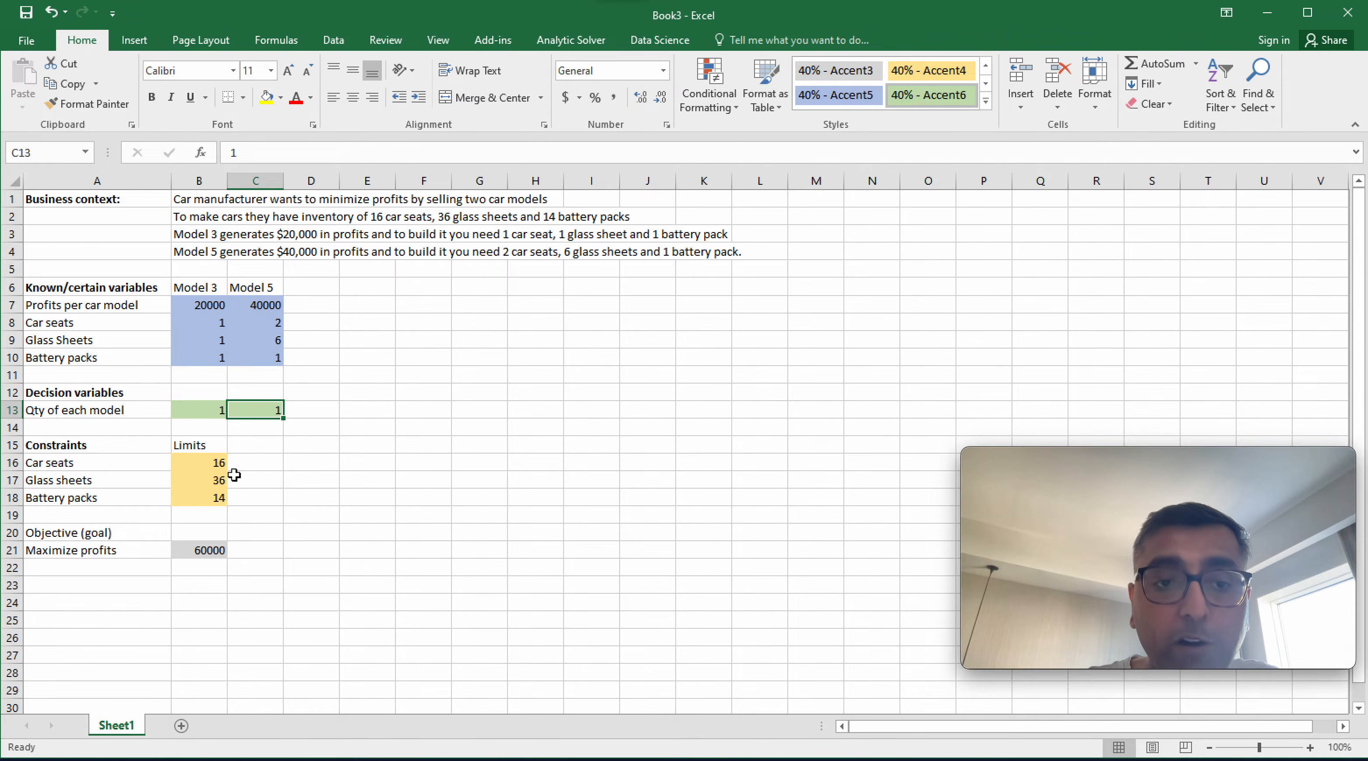
left_click(213, 410)
key("Right")
key("Left")
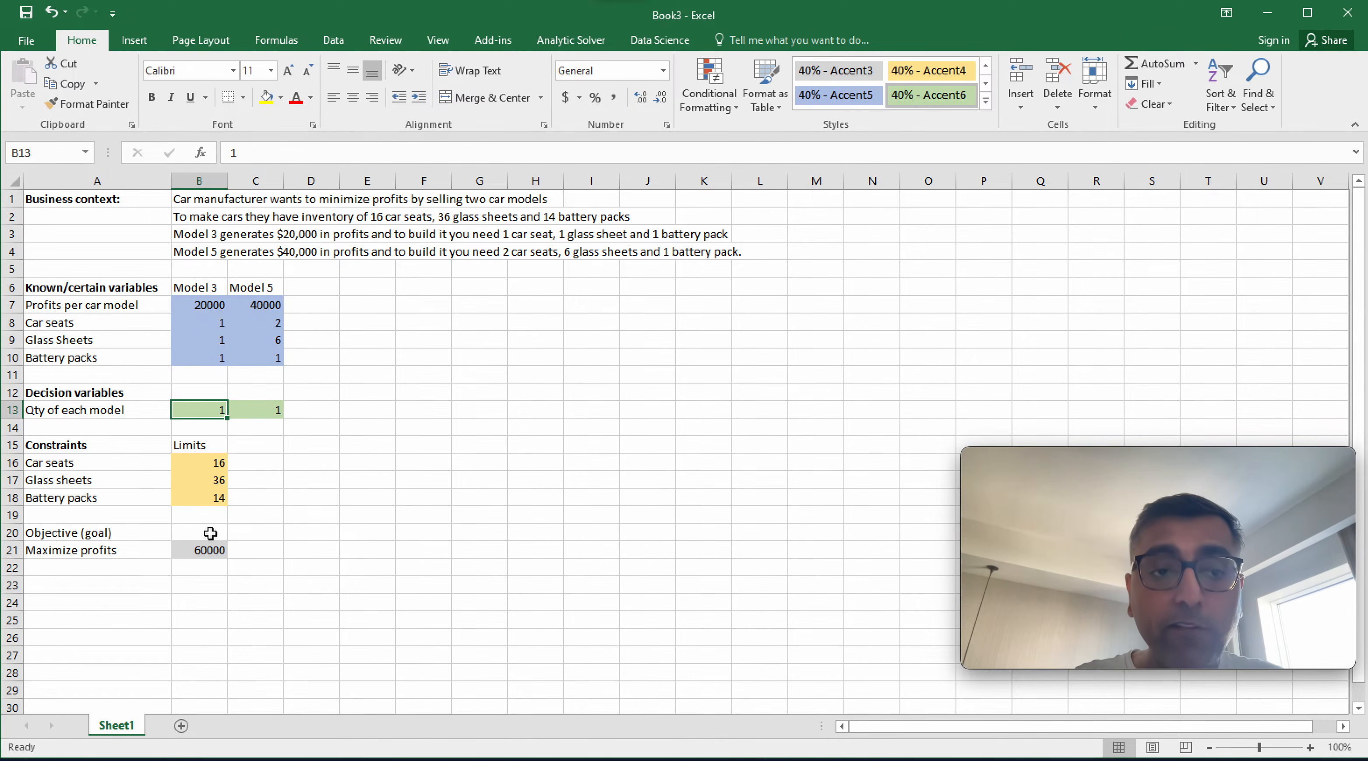
left_click(201, 551)
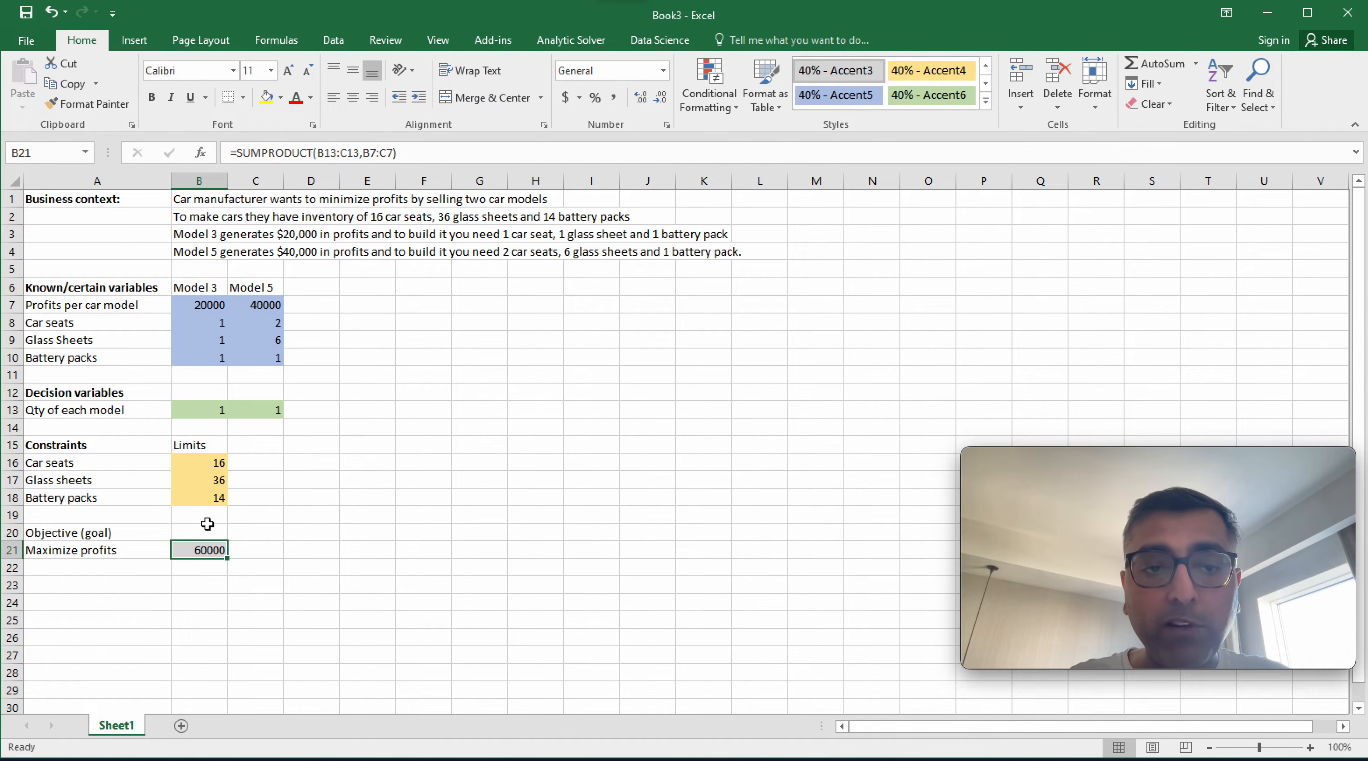
Enter the column header "Used" in C15 next to Limits.
left_click(259, 449)
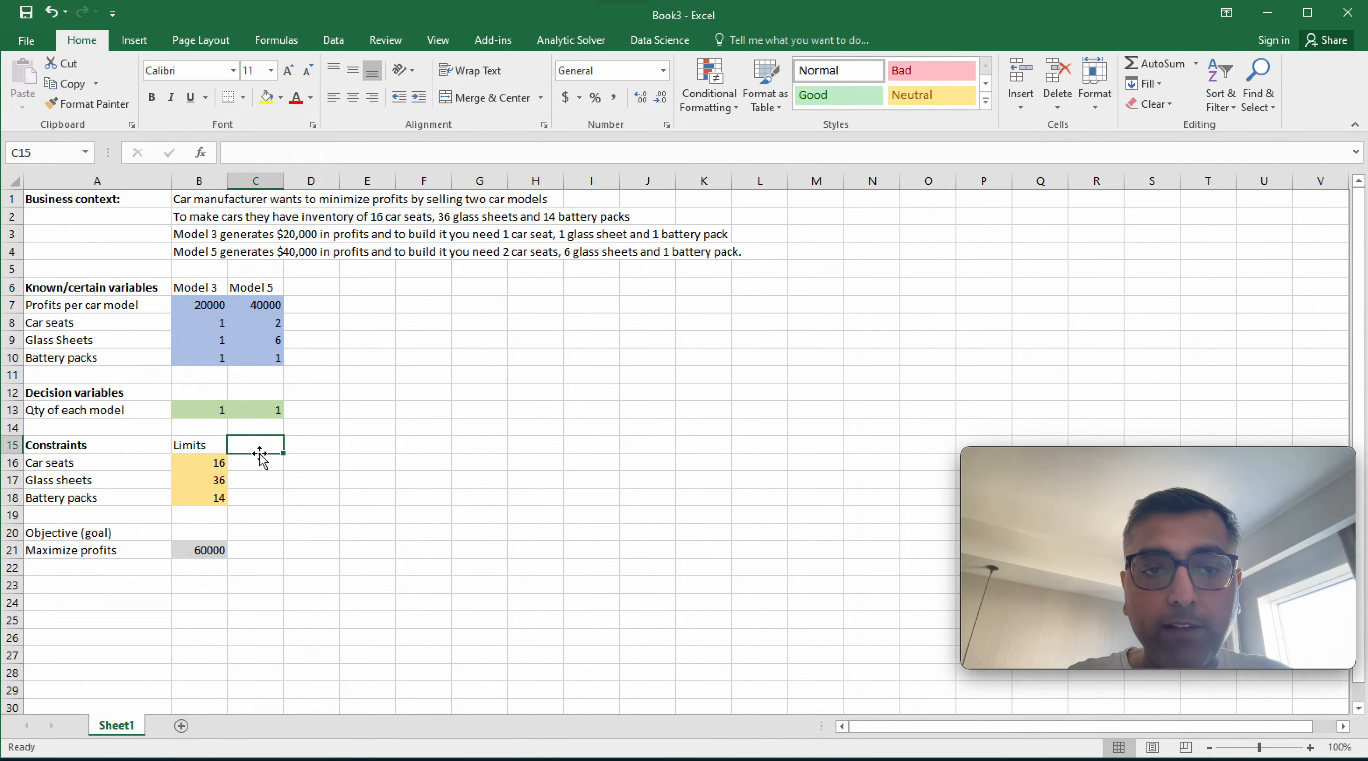
type("Used")
key("Return")
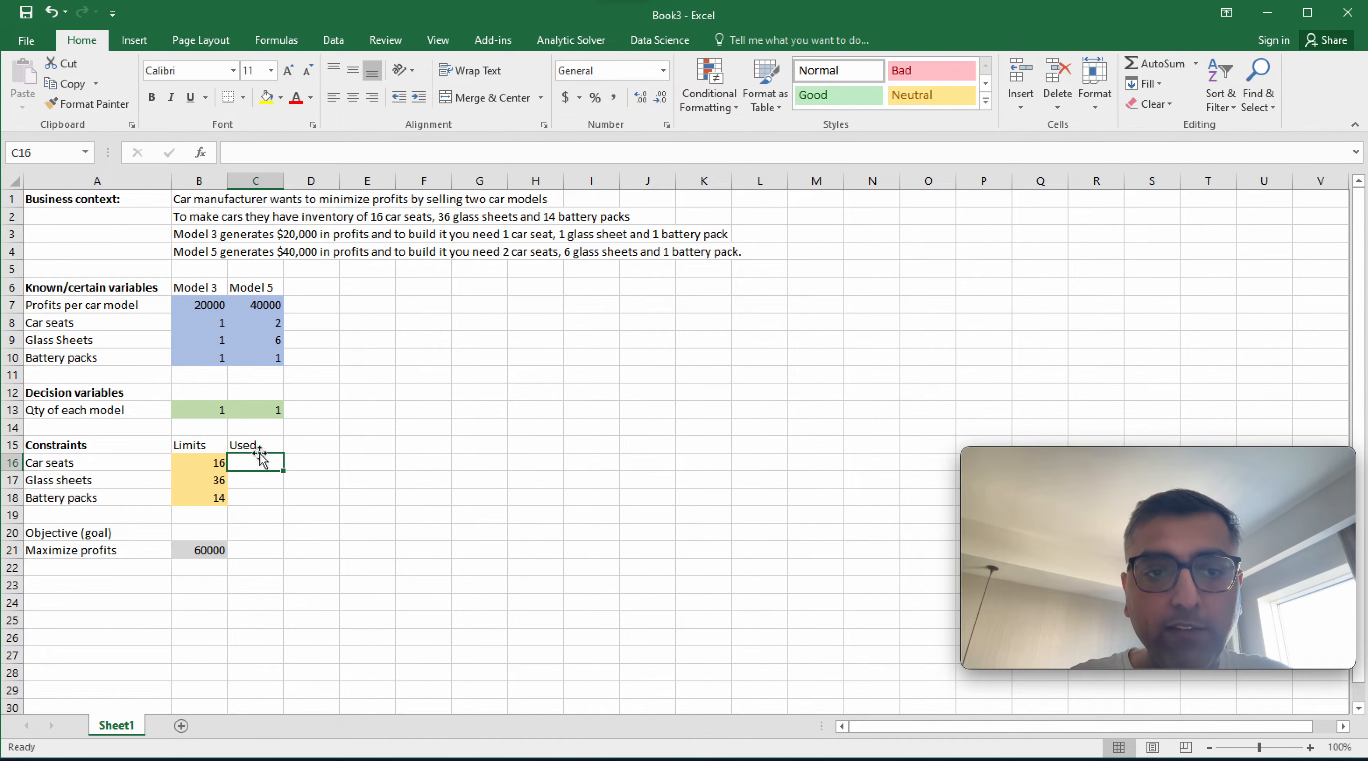
left_click_drag(208, 466, 209, 499)
left_click_drag(214, 411, 266, 419)
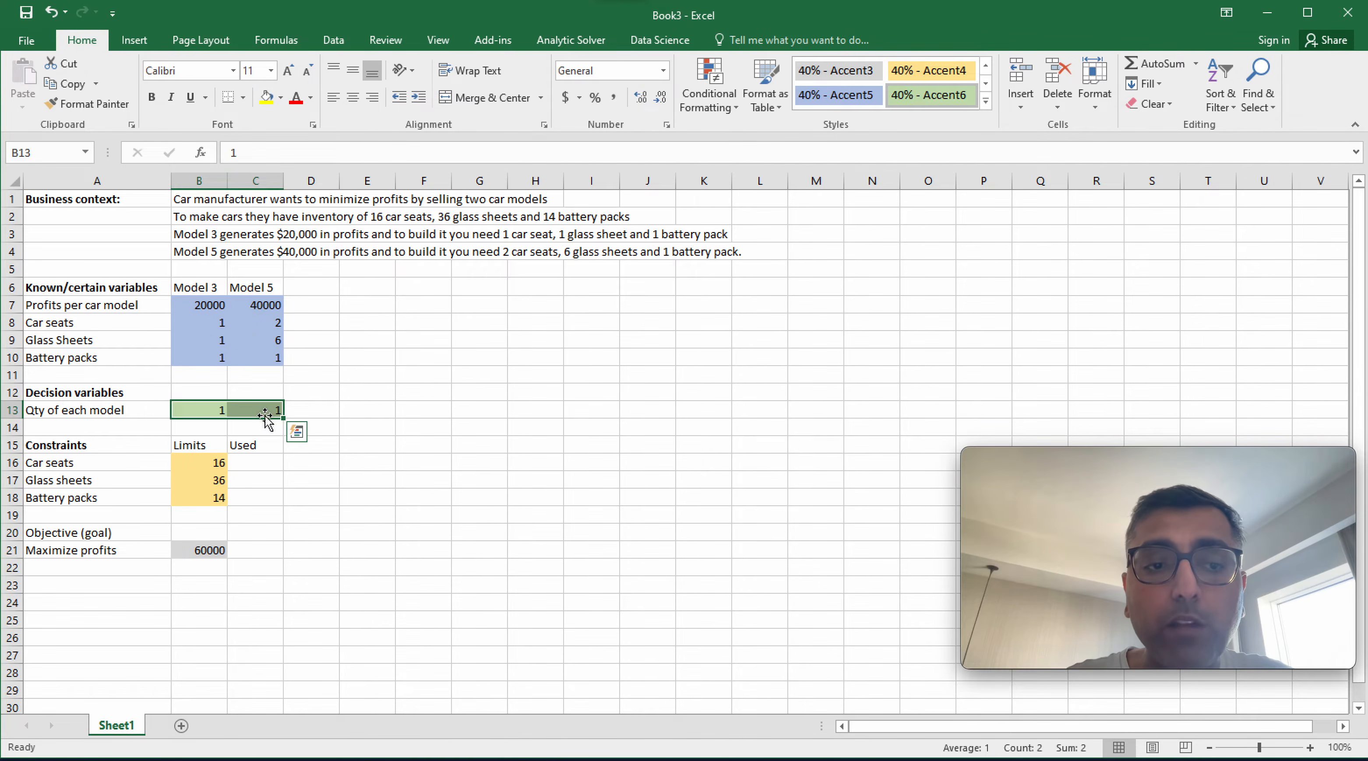
left_click(258, 466)
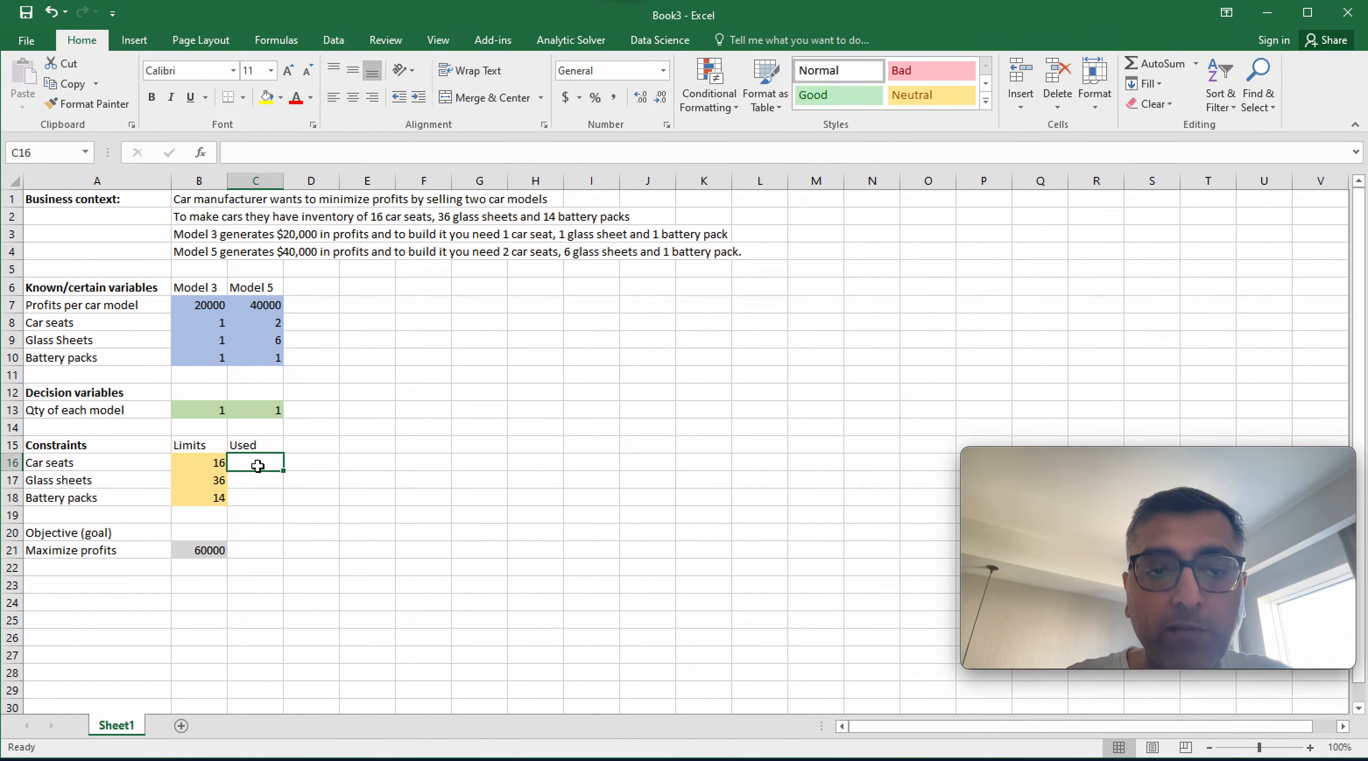
left_click_drag(212, 411, 259, 415)
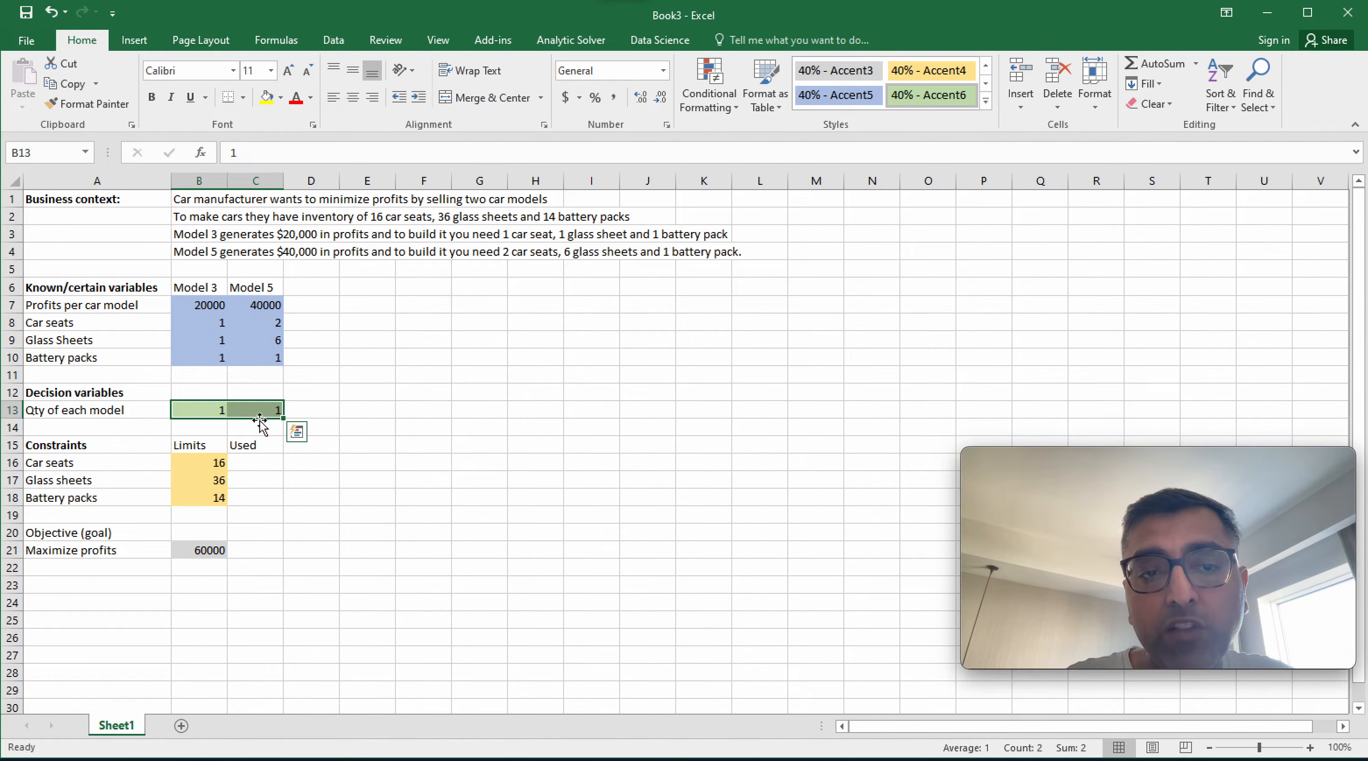
left_click(256, 464)
left_click_drag(206, 409, 270, 415)
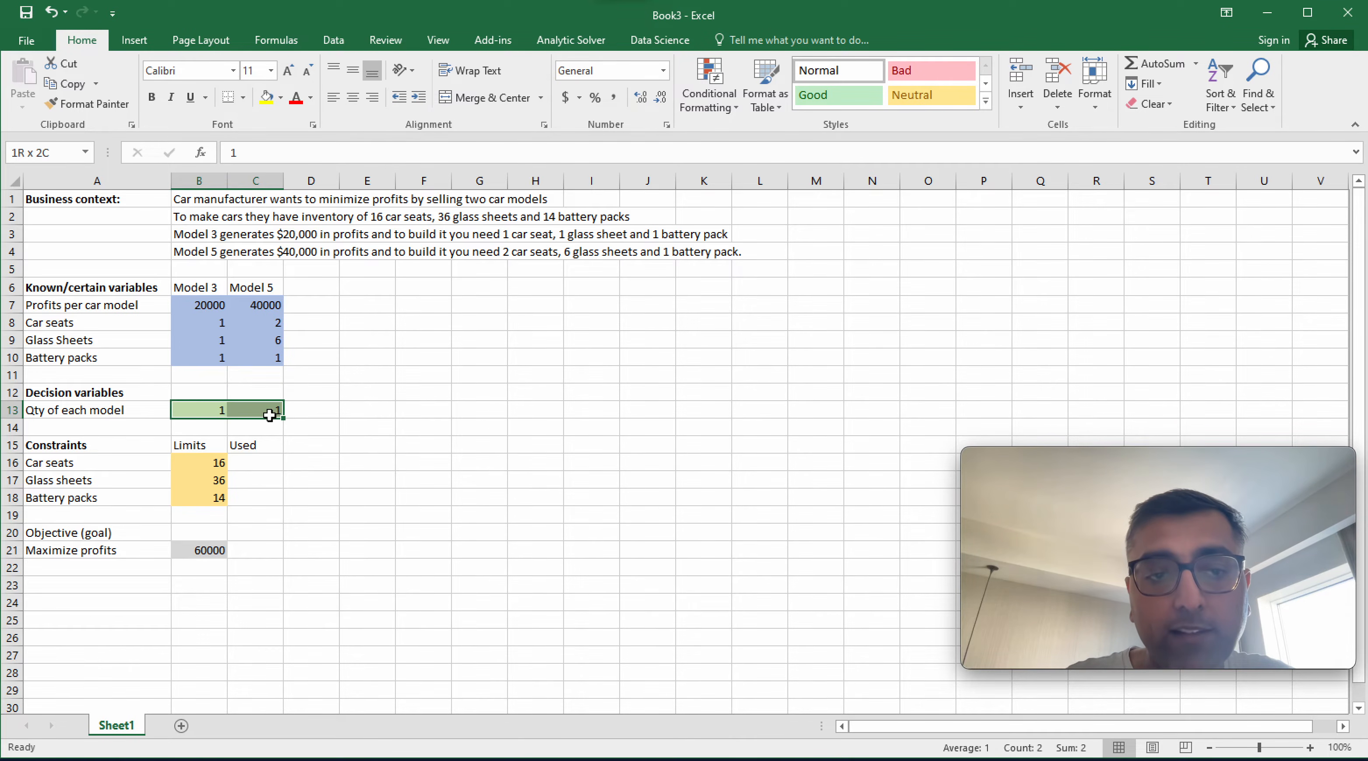
left_click_drag(205, 324, 273, 323)
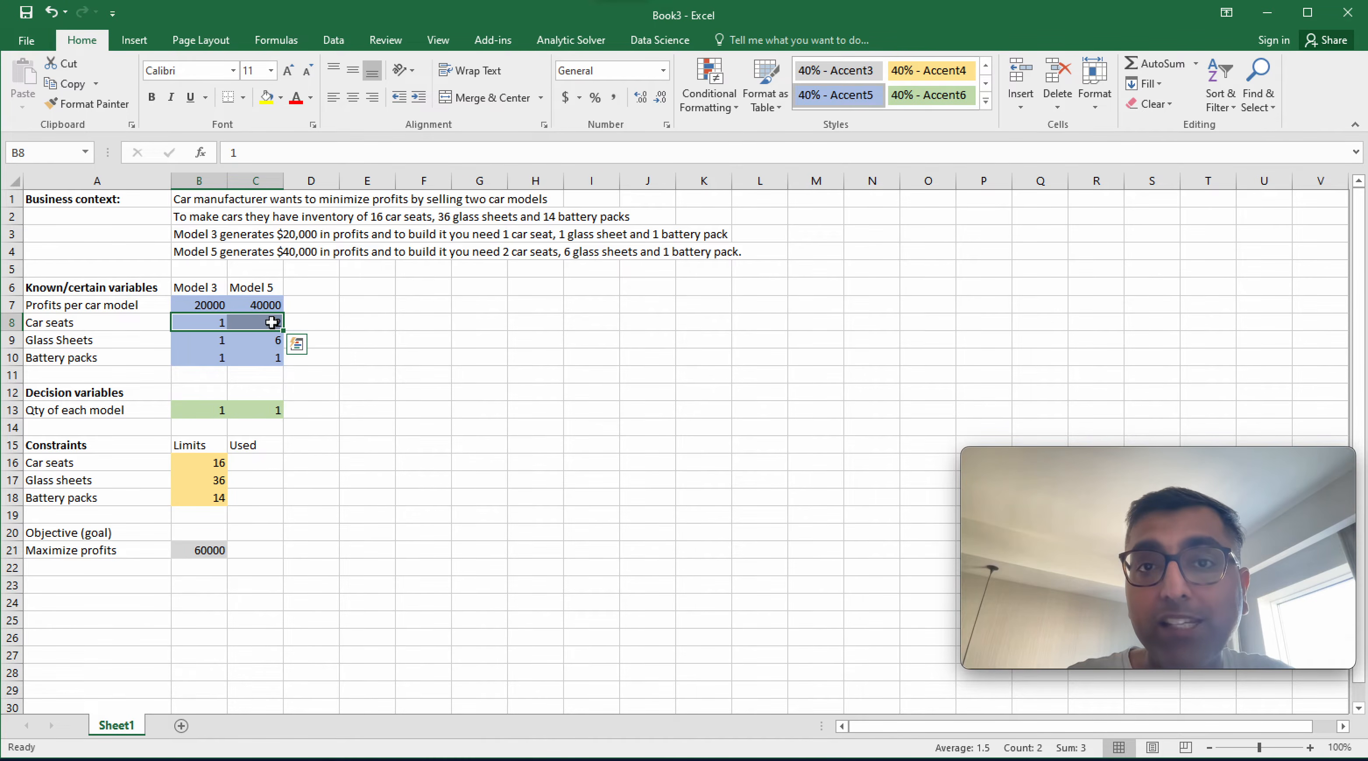
Calculate the car seats used in C16 with =SUMPRODUCT(B13:C13,B8:C8).
left_click(259, 462)
type("=sump")
key("Tab")
left_click_drag(214, 410, 268, 410)
type(",")
left_click(220, 323)
left_click_drag(219, 323, 251, 325)
type(")")
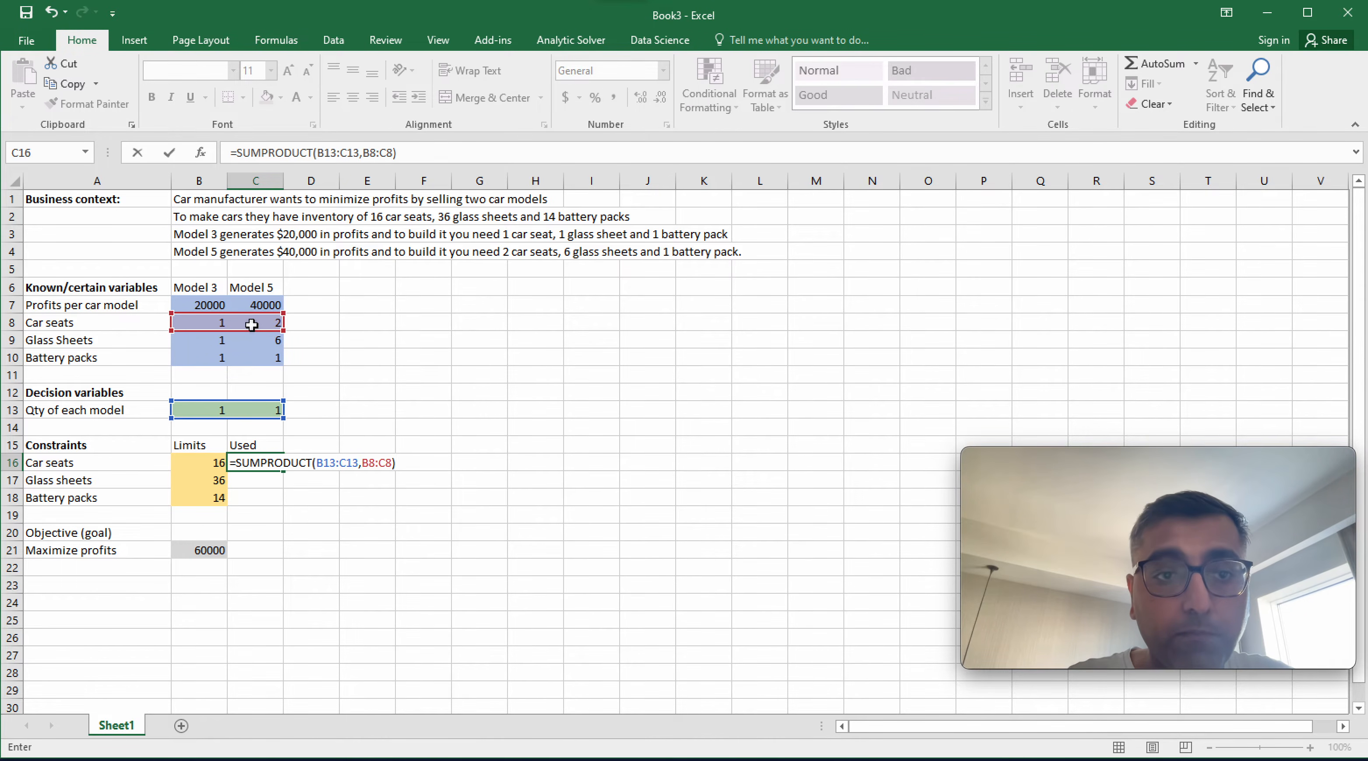
key("Return")
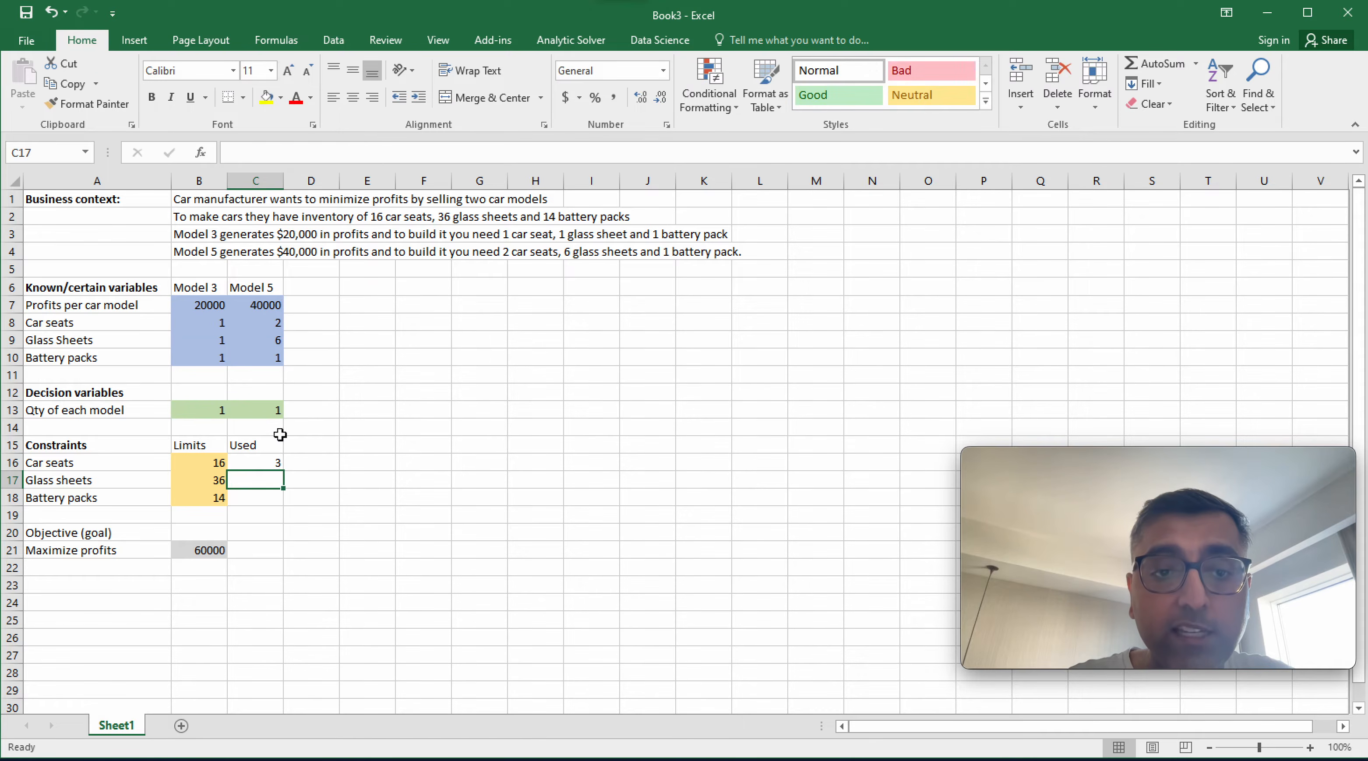
Calculate the glass sheets used in C17 with =SUMPRODUCT(B13:C13,B9:C9).
type("=sump")
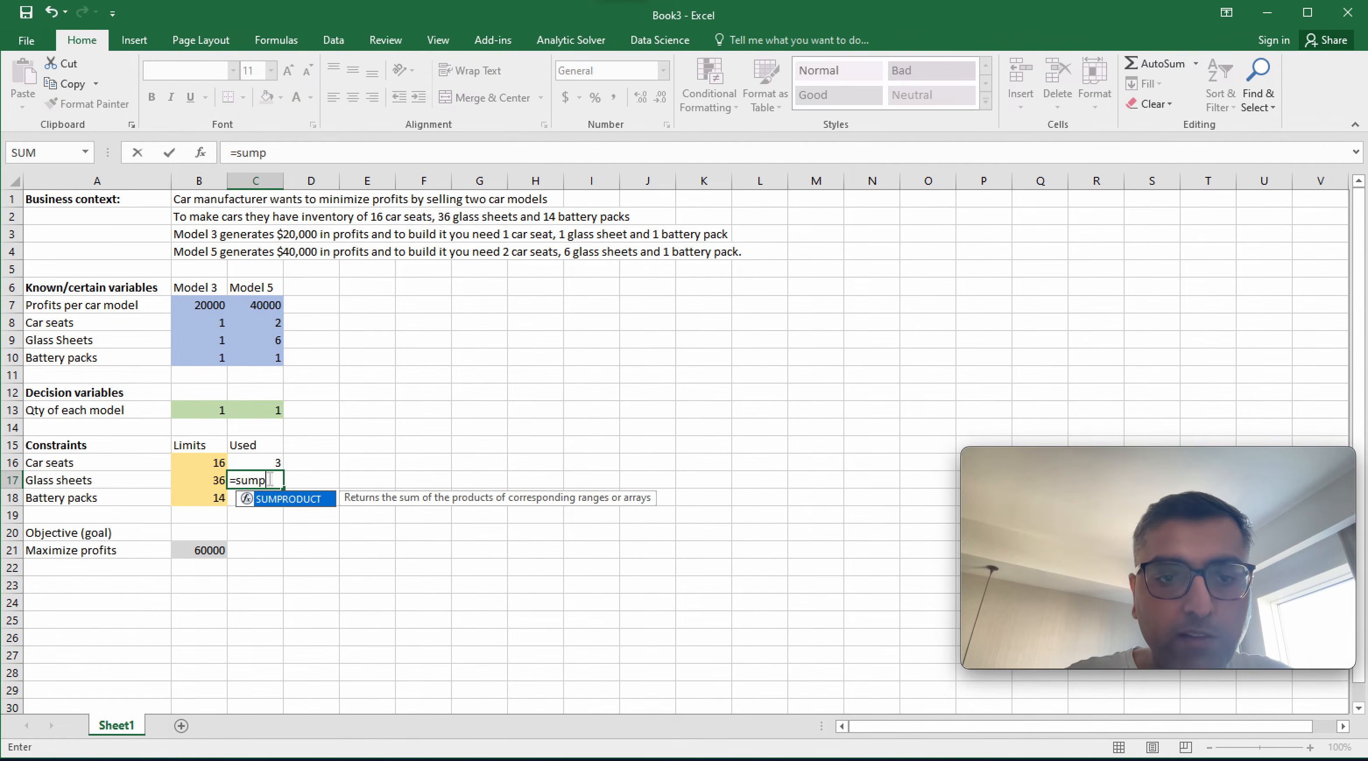
key("Tab")
left_click_drag(198, 413, 265, 410)
type(",")
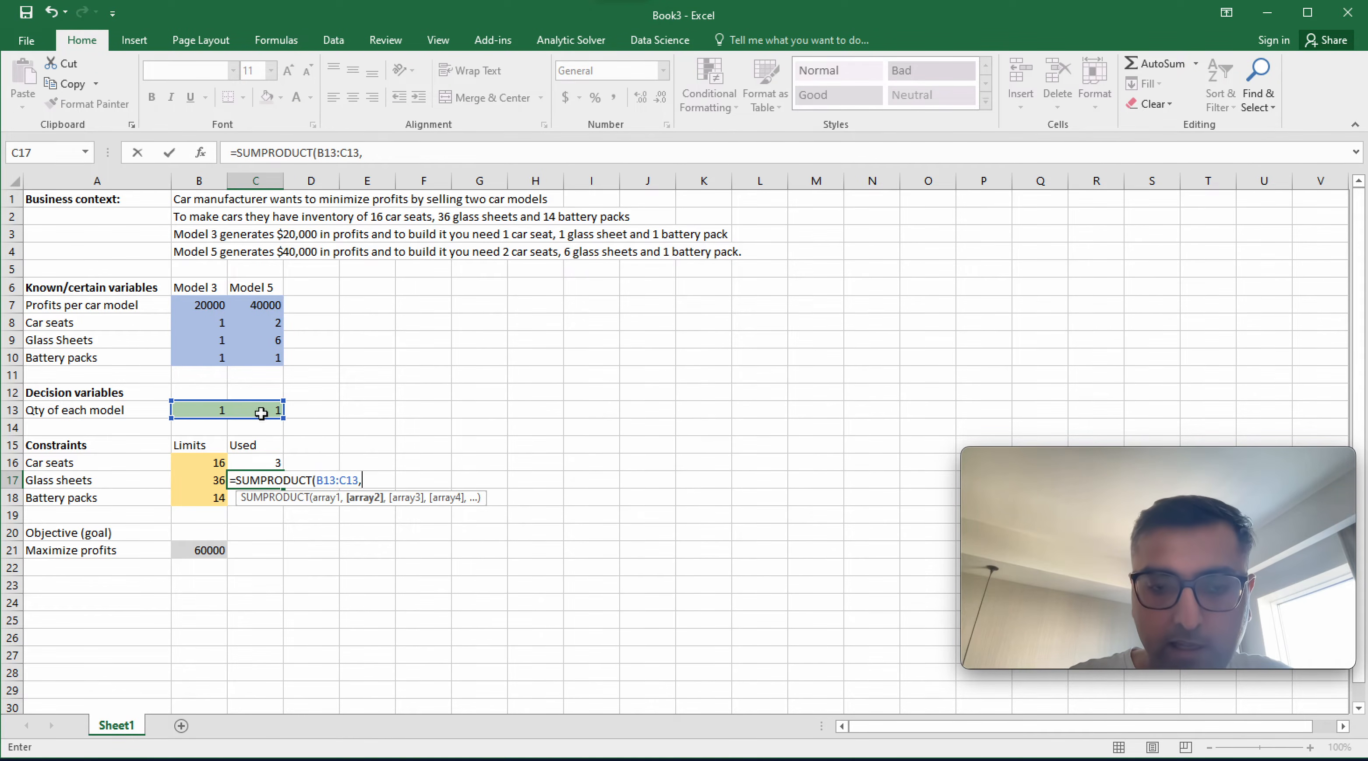
left_click(227, 341)
left_click_drag(226, 342, 268, 342)
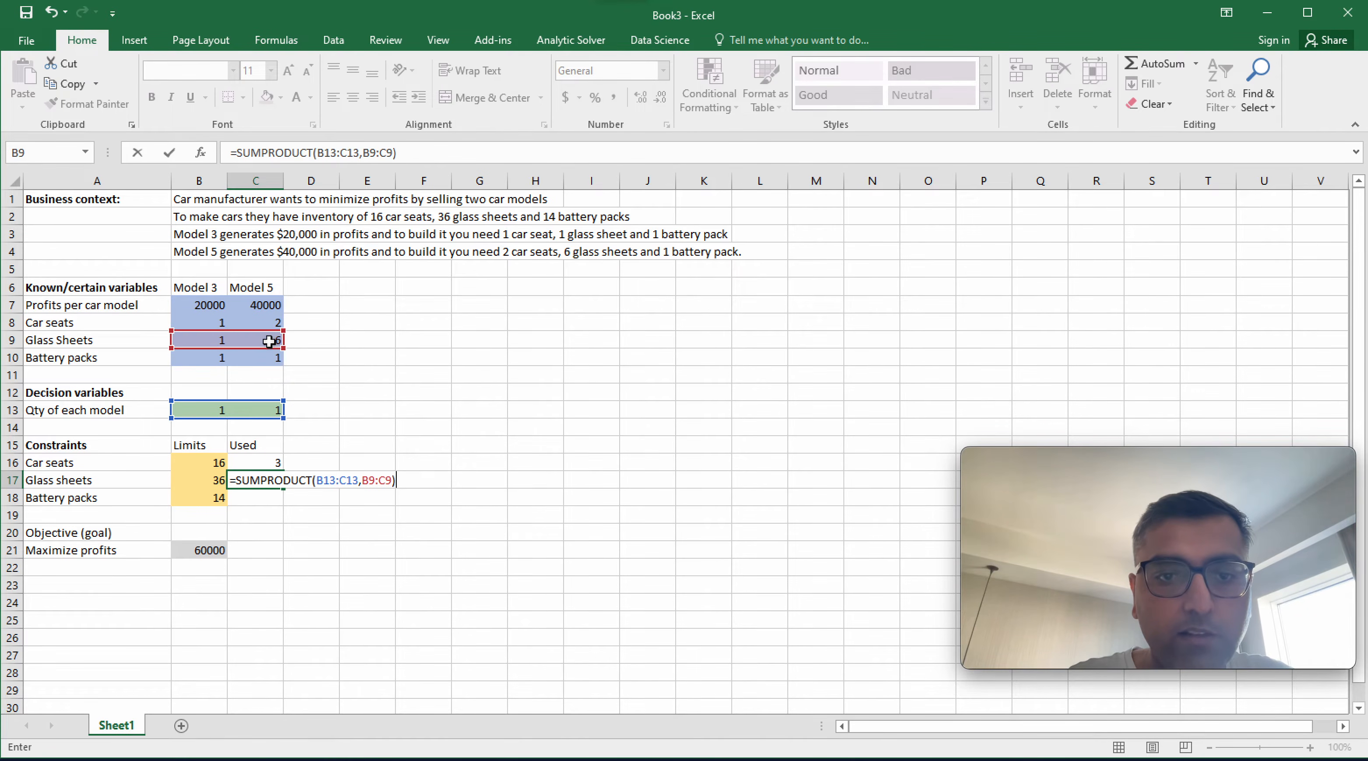
key("Return")
Calculate the battery packs used in C18 with =SUMPRODUCT(B13:C13,B10:C10).
type("=smp")
key("BackSpace")
key("BackSpace")
type("ump")
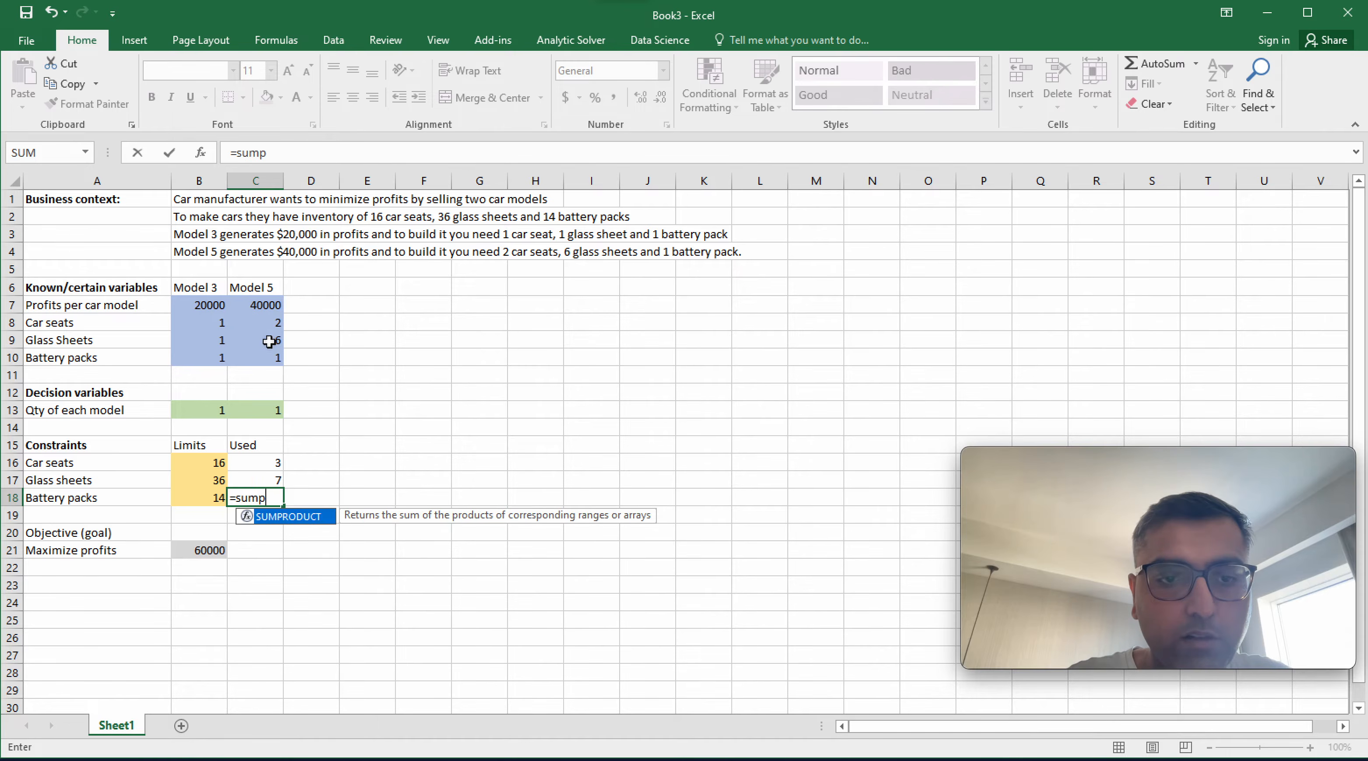
key("Tab")
left_click_drag(205, 411, 268, 411)
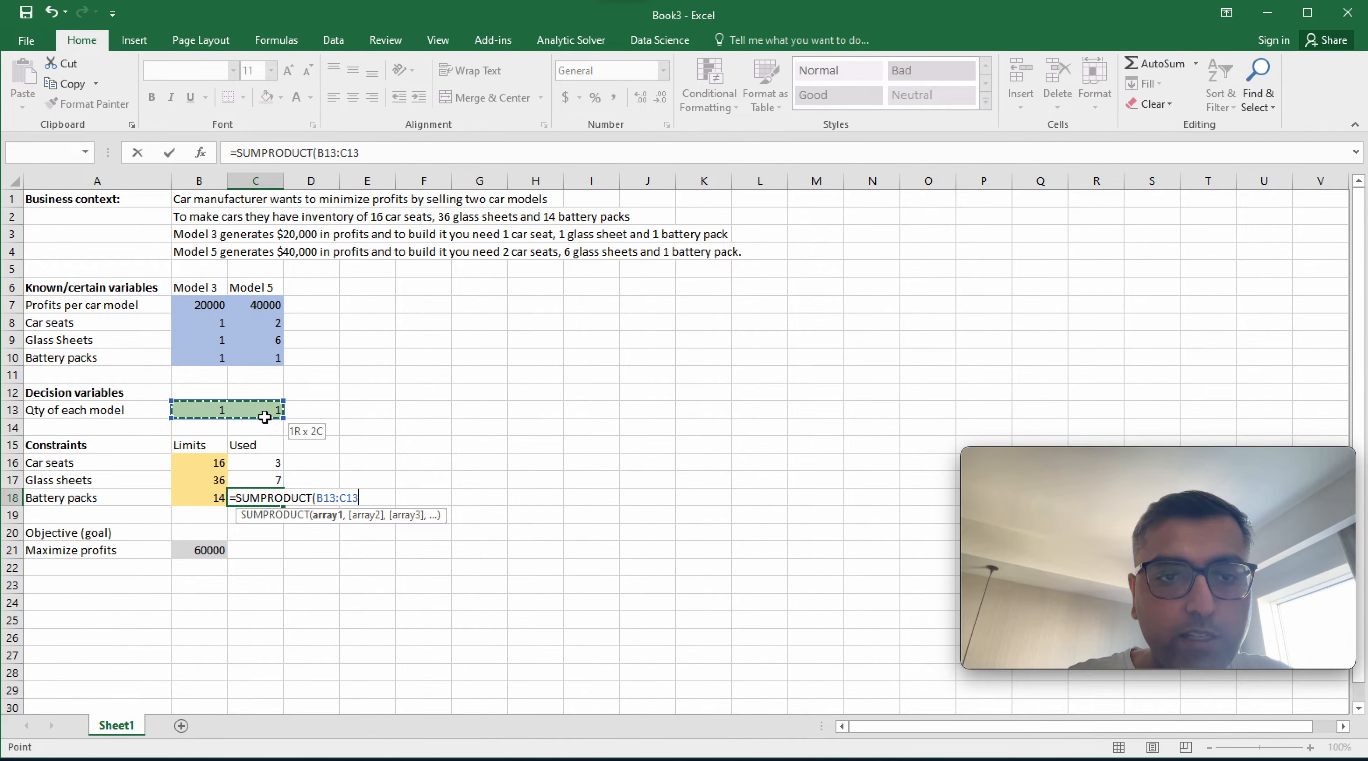
type(",")
left_click_drag(203, 359, 261, 360)
key("Return")
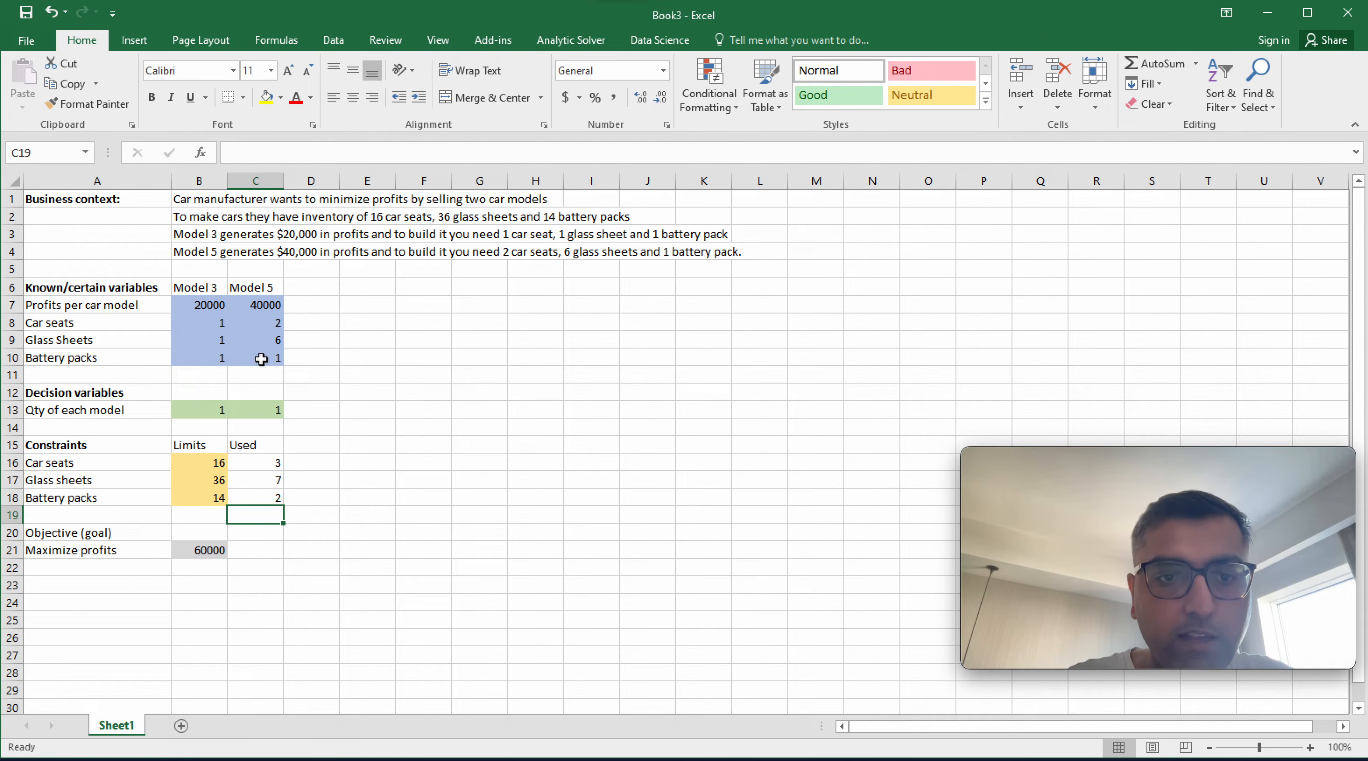
Enter the column header "Slack" in D15 next to Used.
left_click(303, 447)
type("Slack")
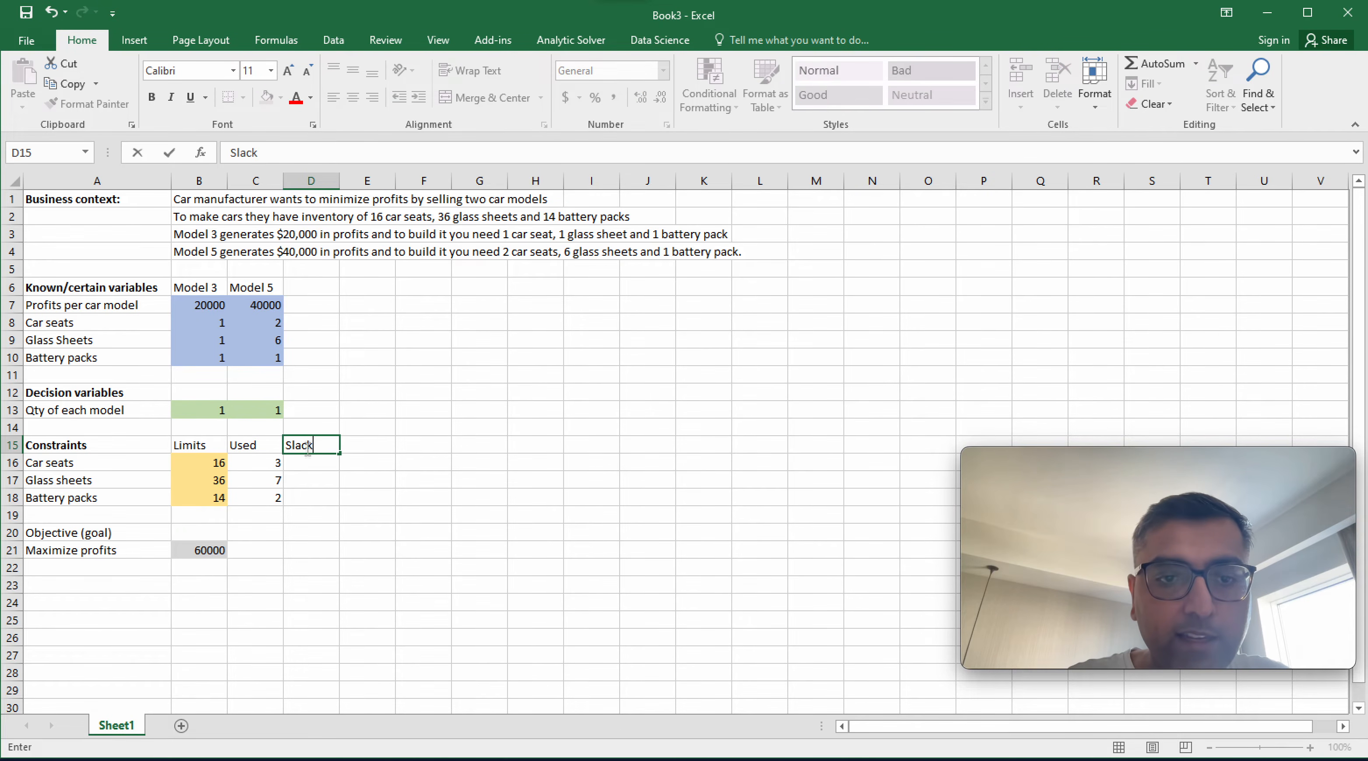
key("Return")
Calculate the car seat slack in D16 with =B16-C16 and fill the formula down to D18.
type("=")
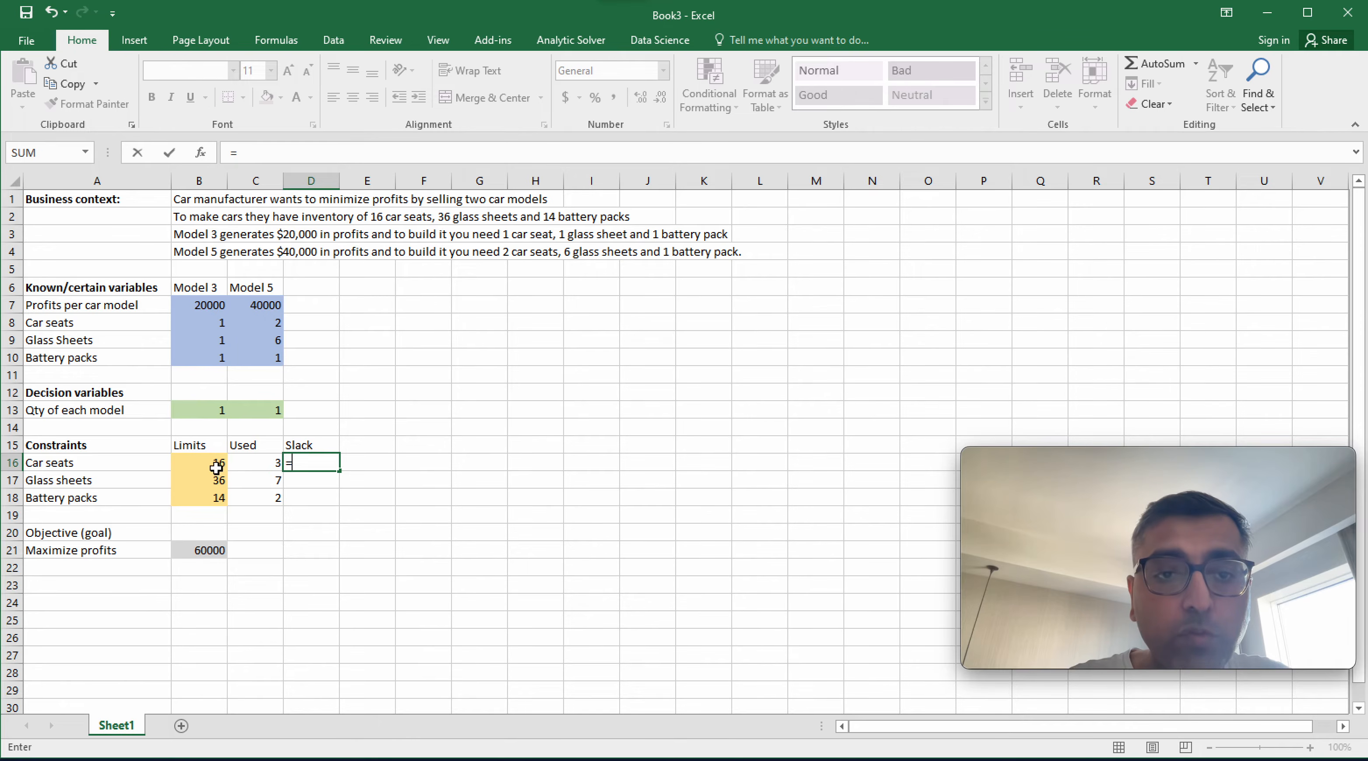
left_click(216, 469)
type("-")
left_click(266, 466)
key("Return")
left_click(319, 462)
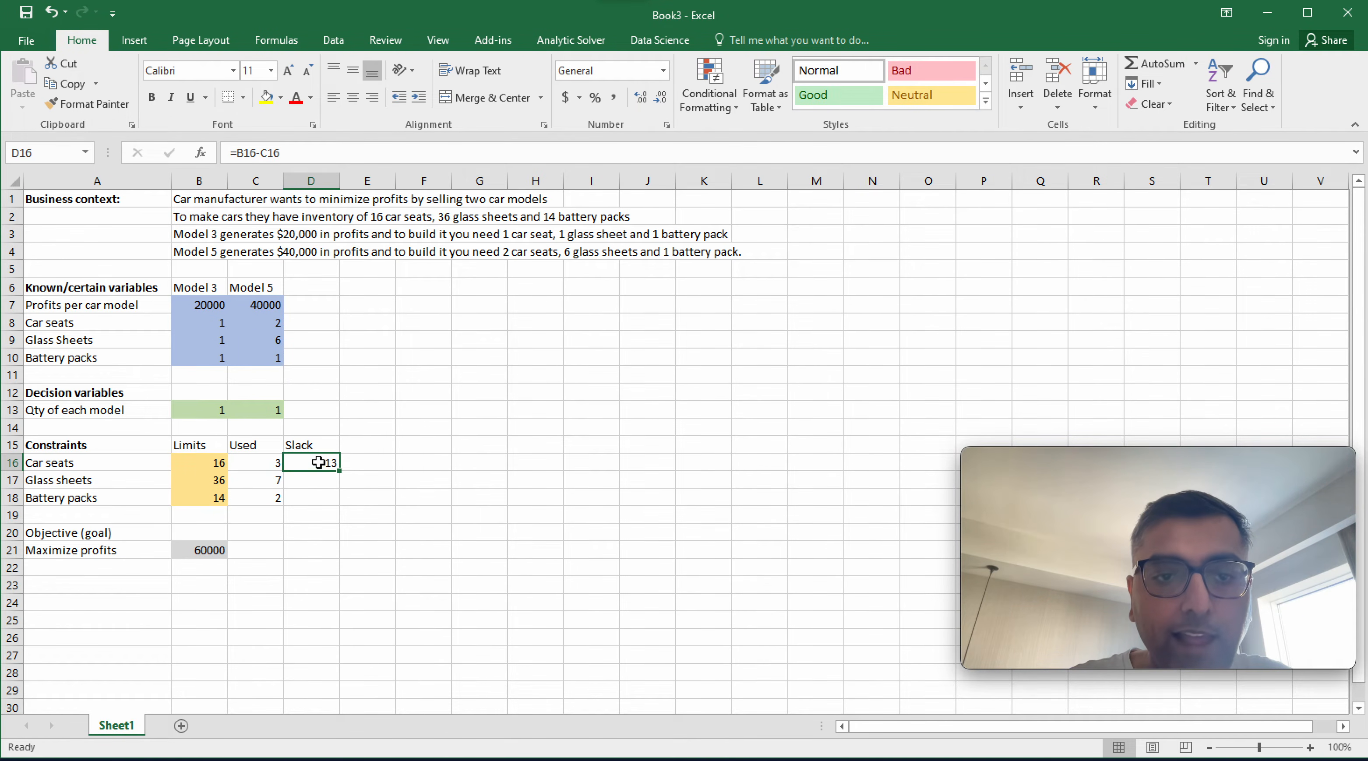
left_click_drag(342, 471, 339, 502)
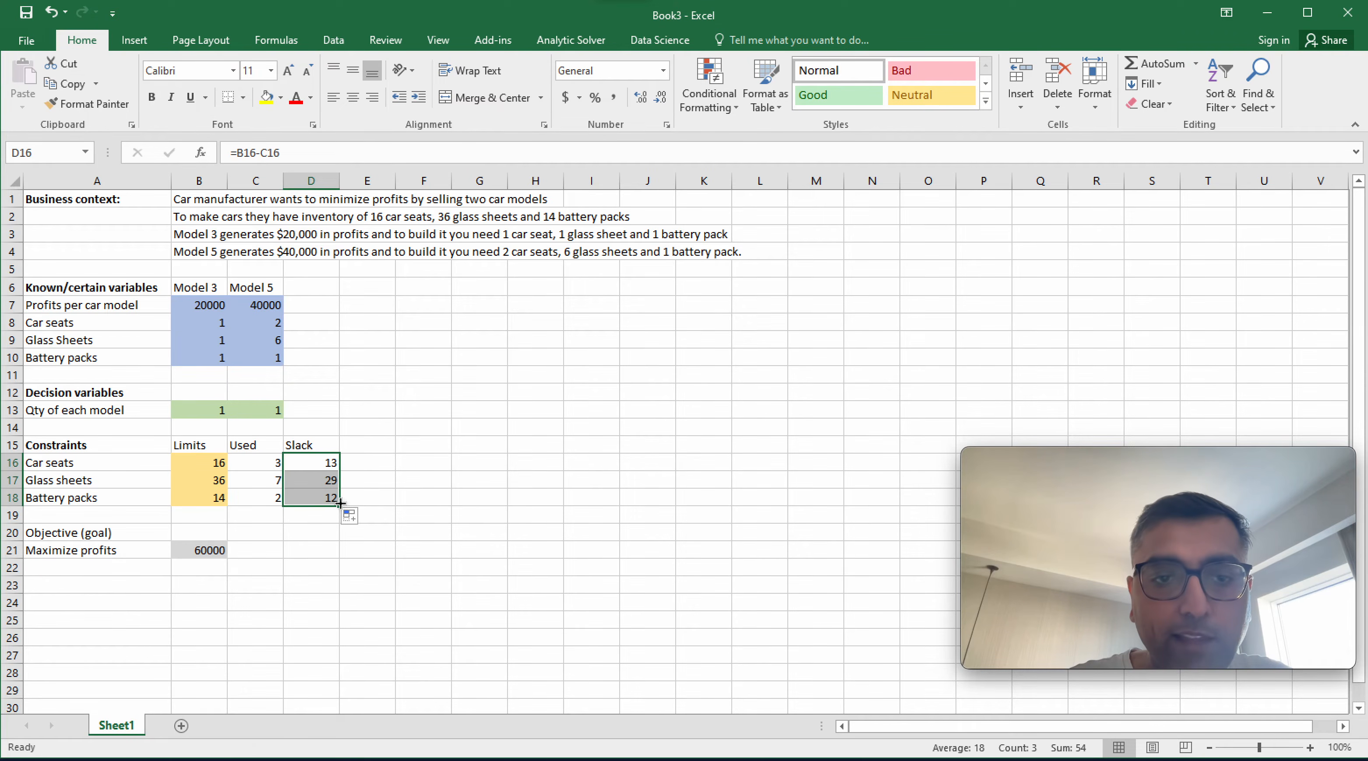
Review the slack, limits, used amounts, business context and model quantities across the finished spreadsheet model.
left_click(322, 467)
key("shift+Down")
key("shift+Down")
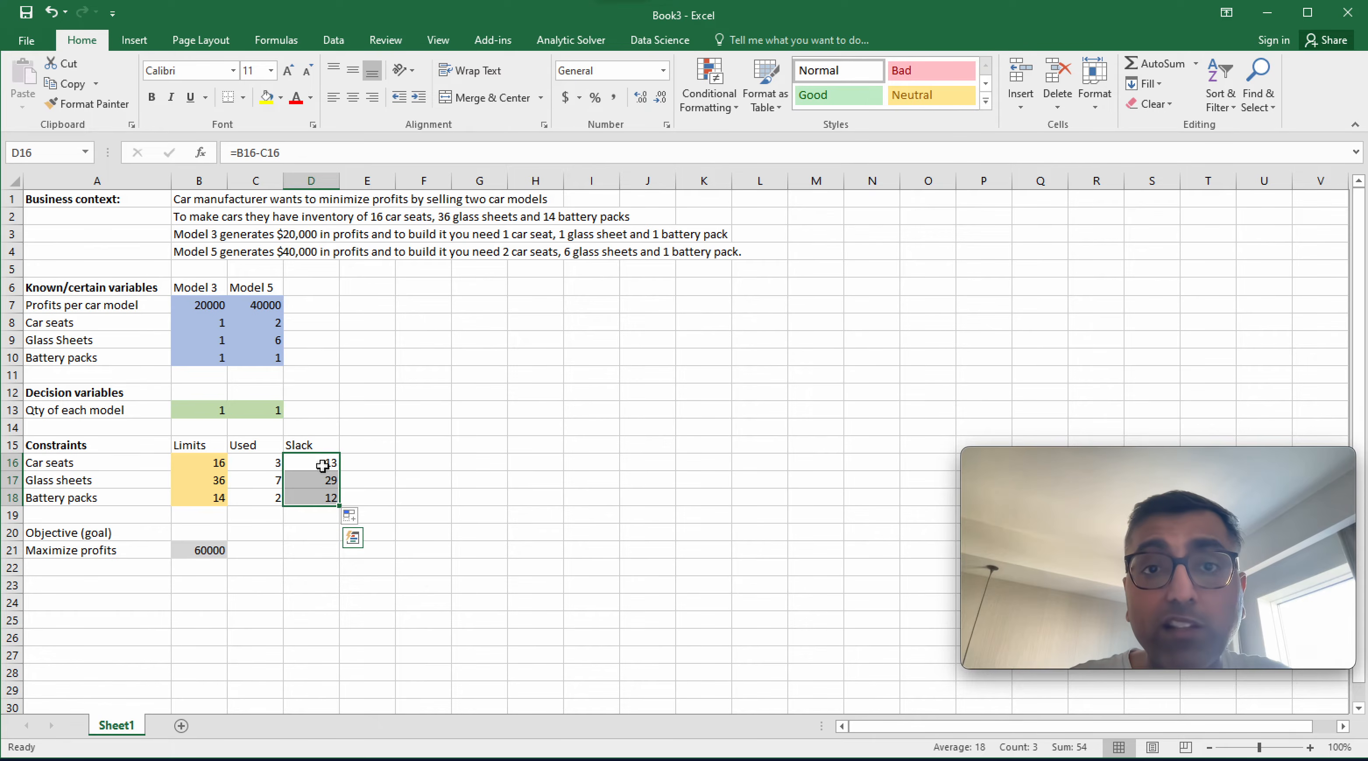
left_click(311, 445)
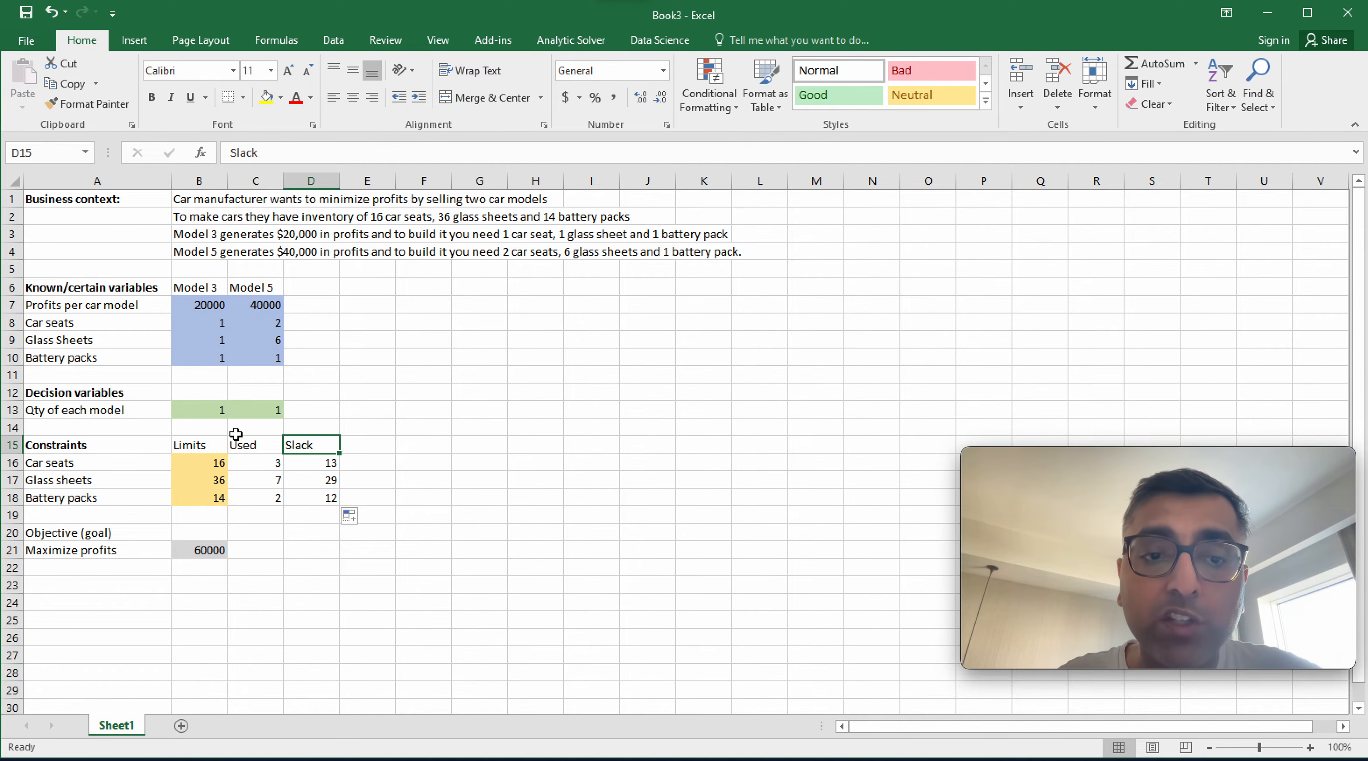
left_click(205, 464)
left_click_drag(204, 464, 202, 493)
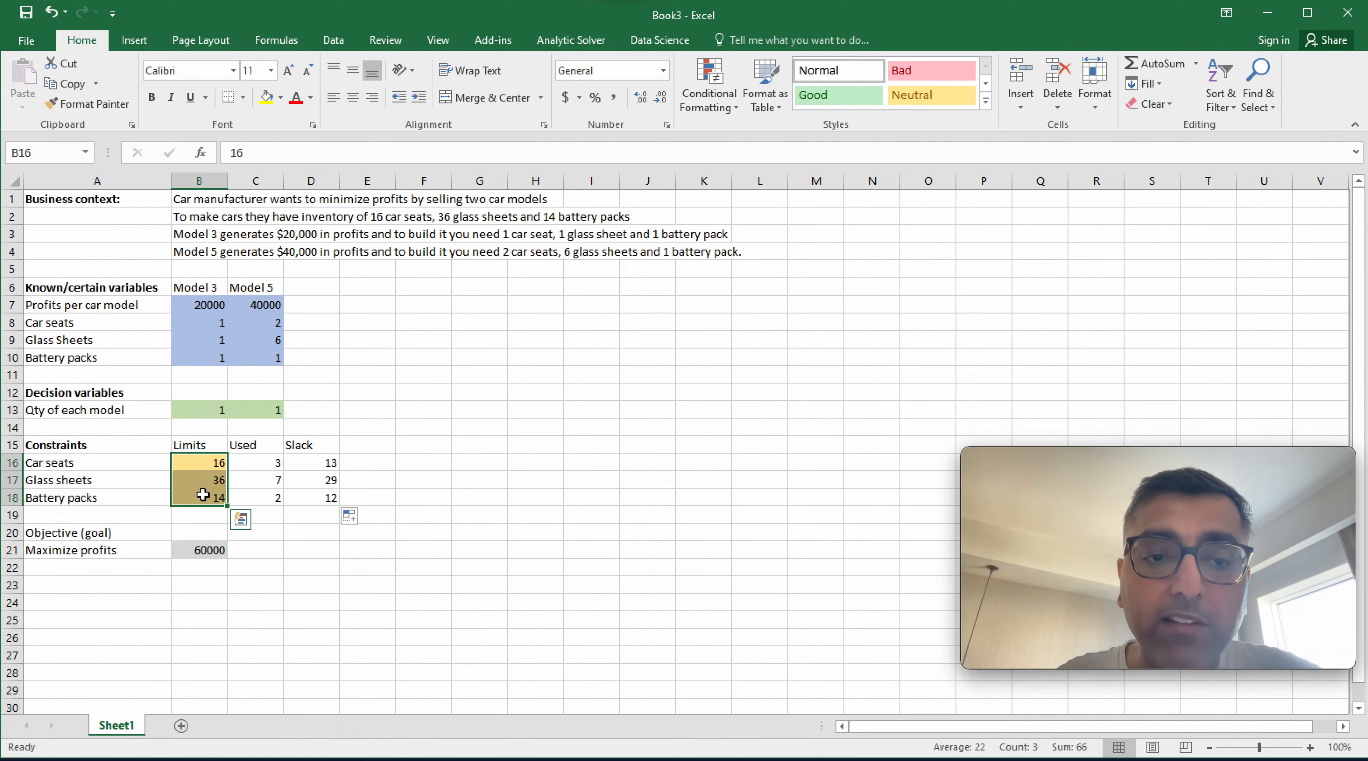
left_click(213, 410)
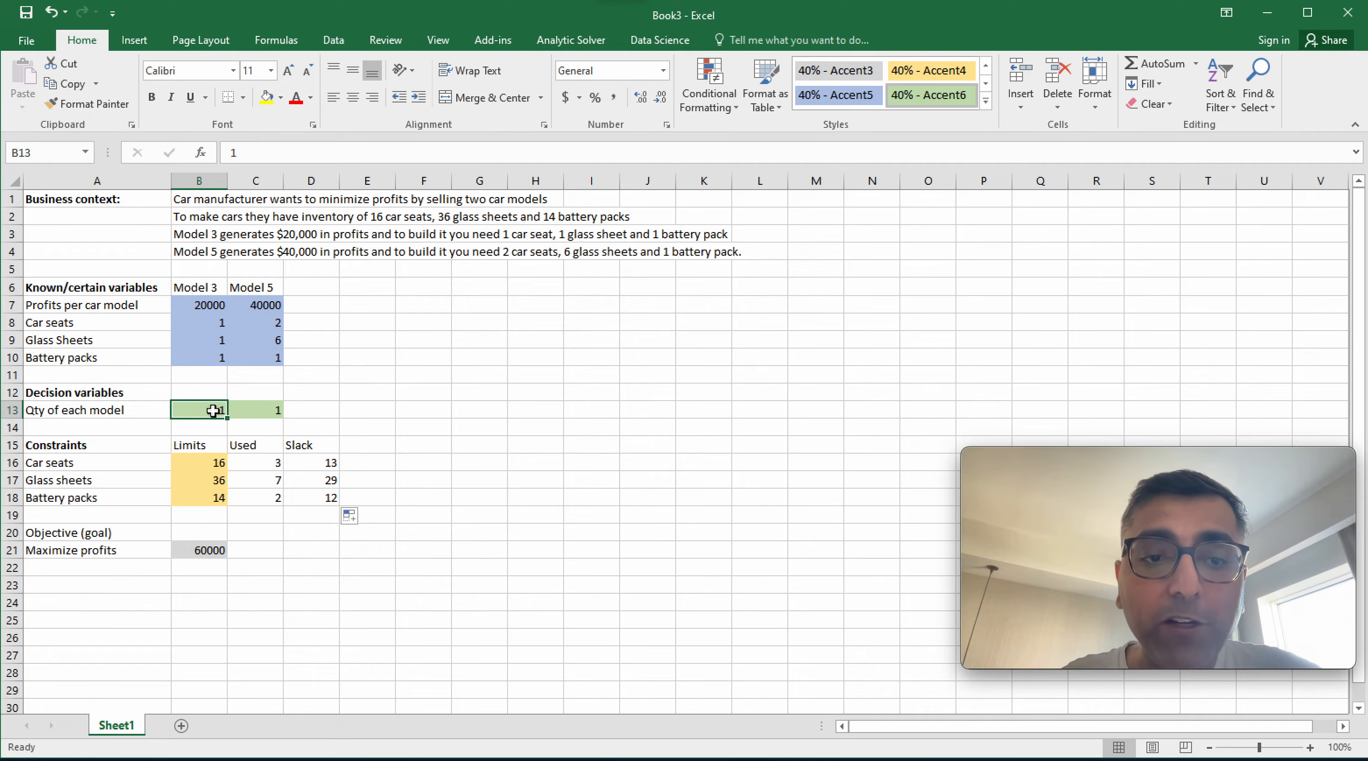
key("shift+Right")
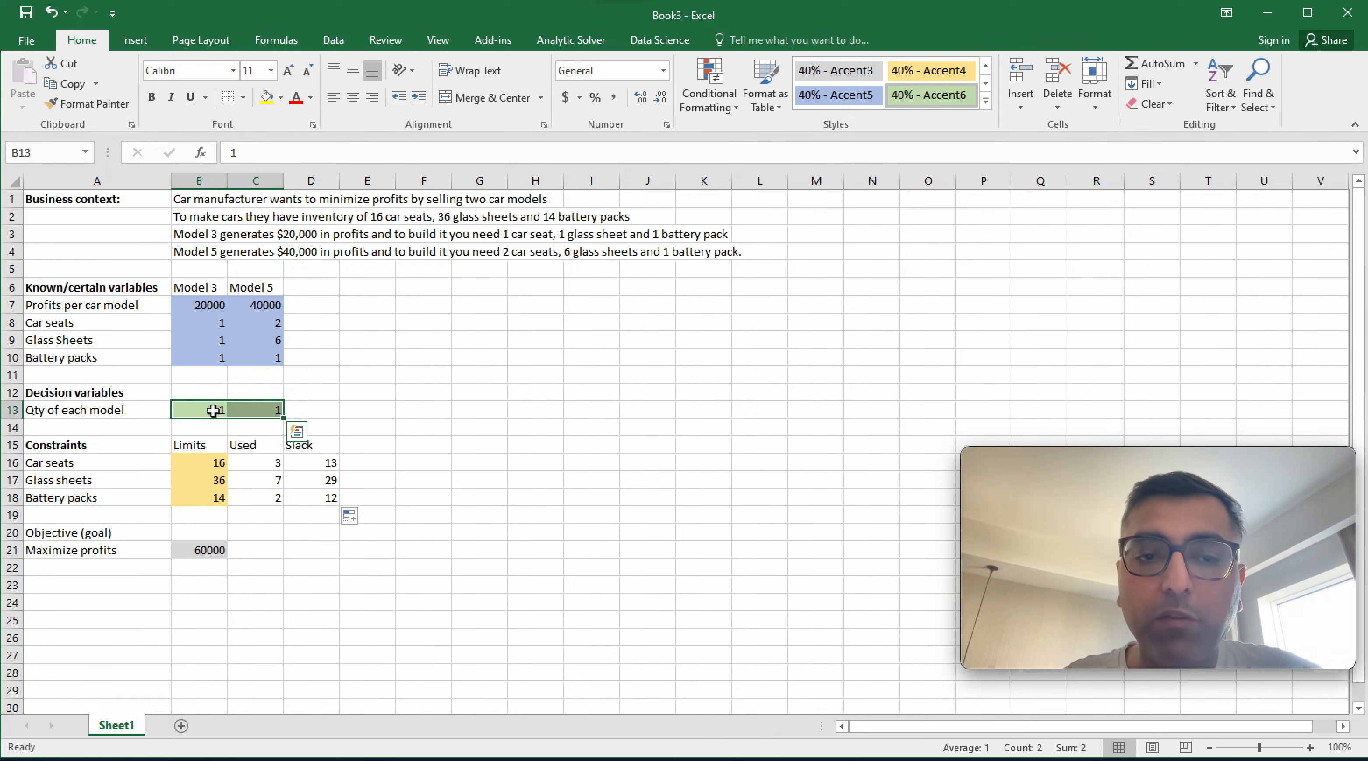
left_click_drag(256, 464, 256, 498)
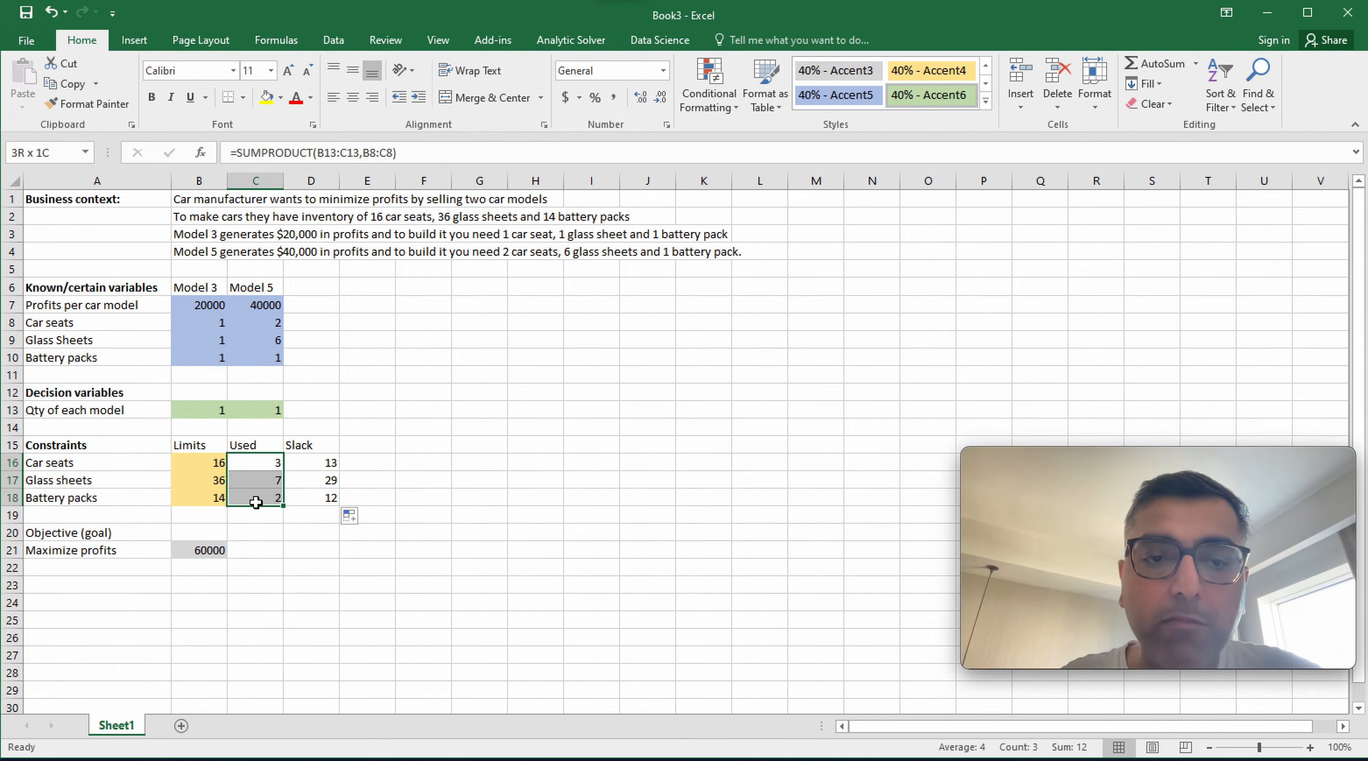
left_click_drag(313, 464, 314, 498)
left_click(386, 407)
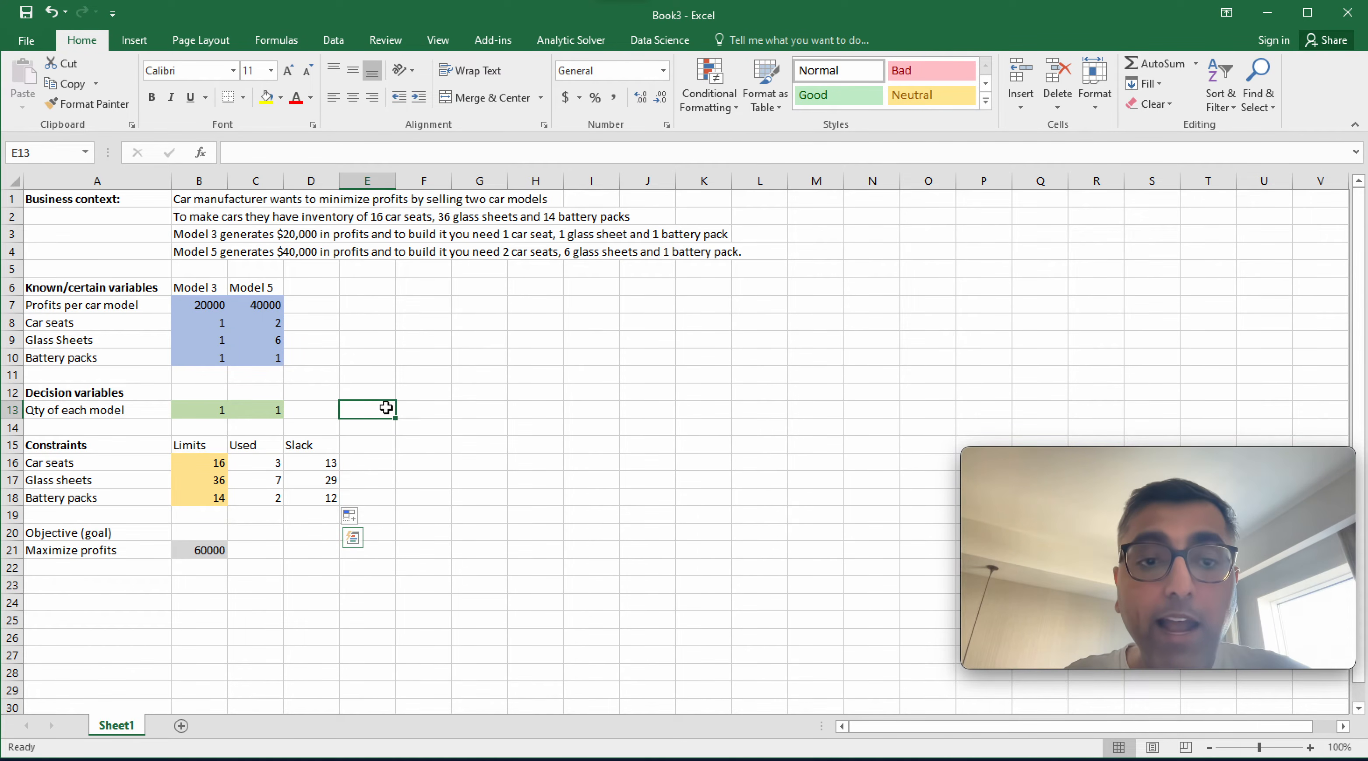
left_click_drag(132, 200, 209, 251)
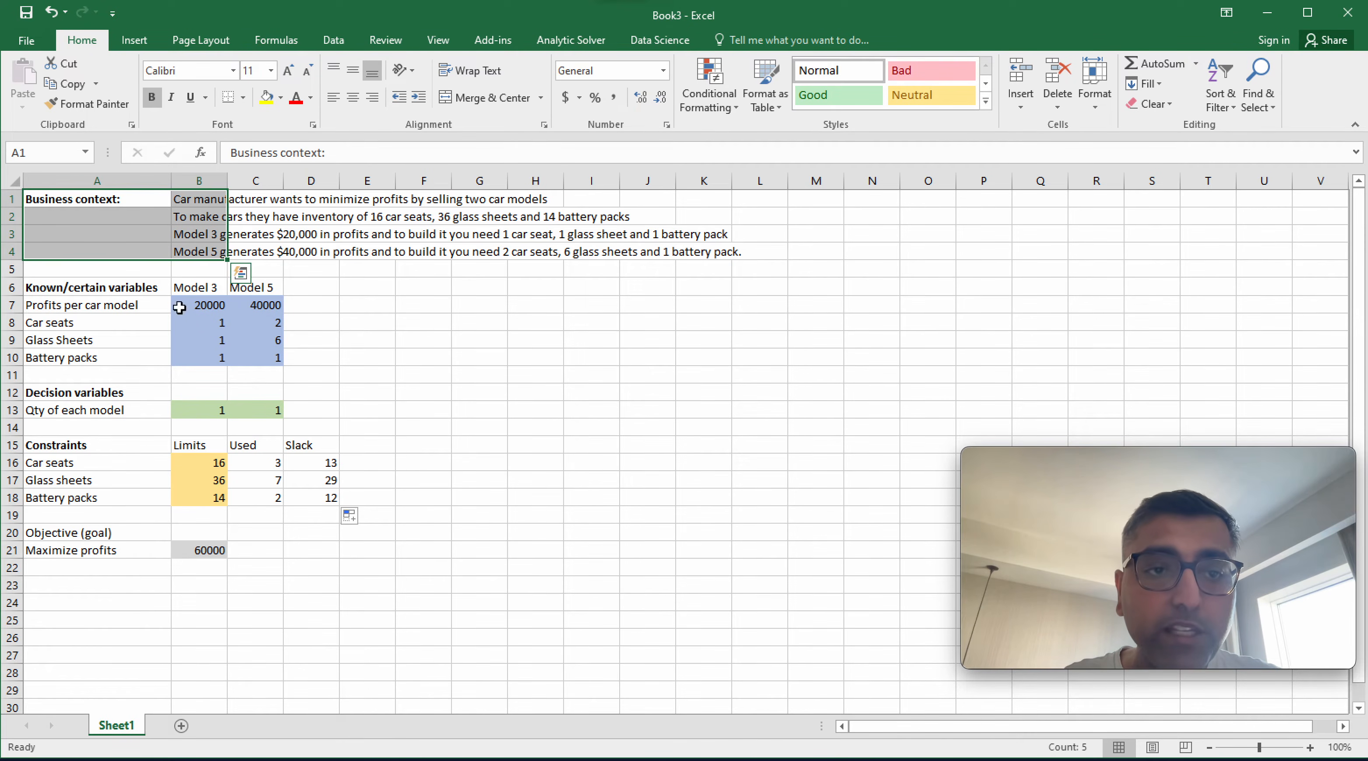
left_click(328, 390)
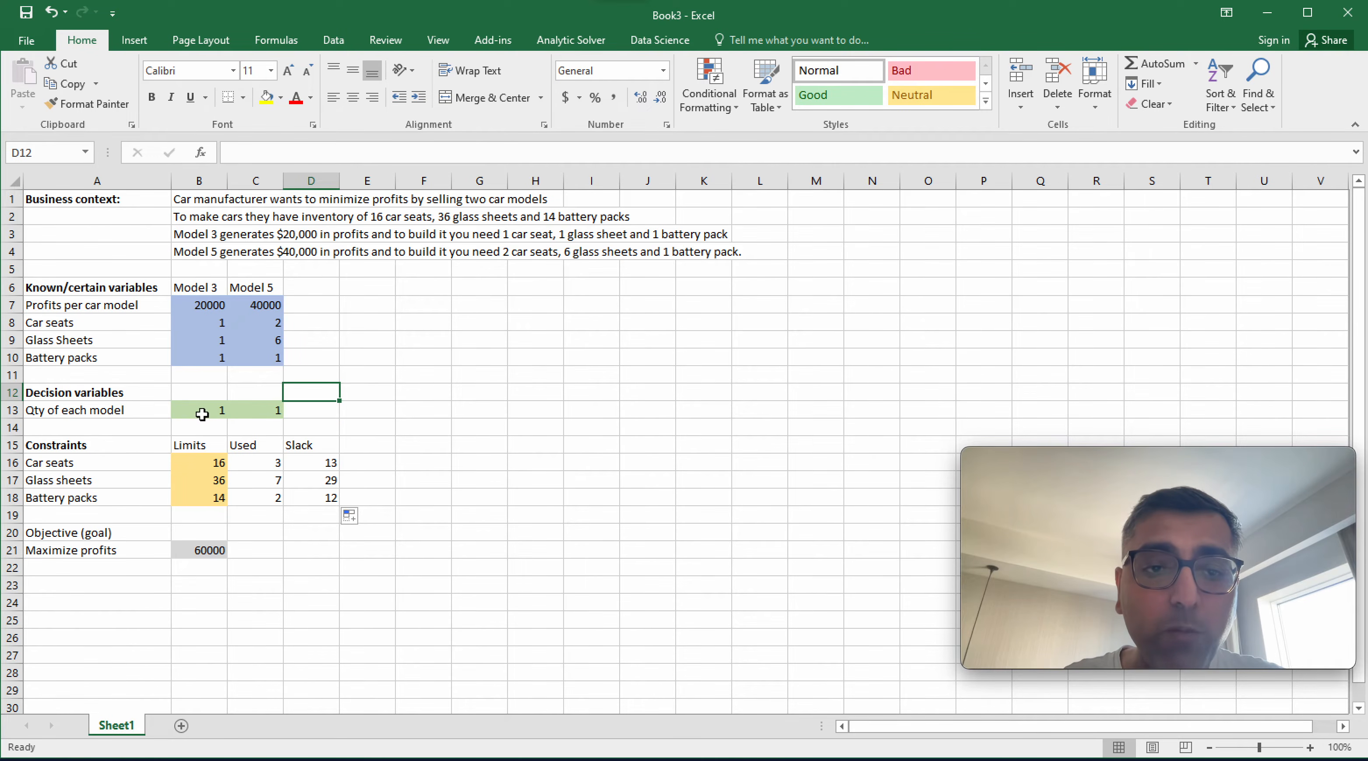
left_click_drag(207, 410, 269, 410)
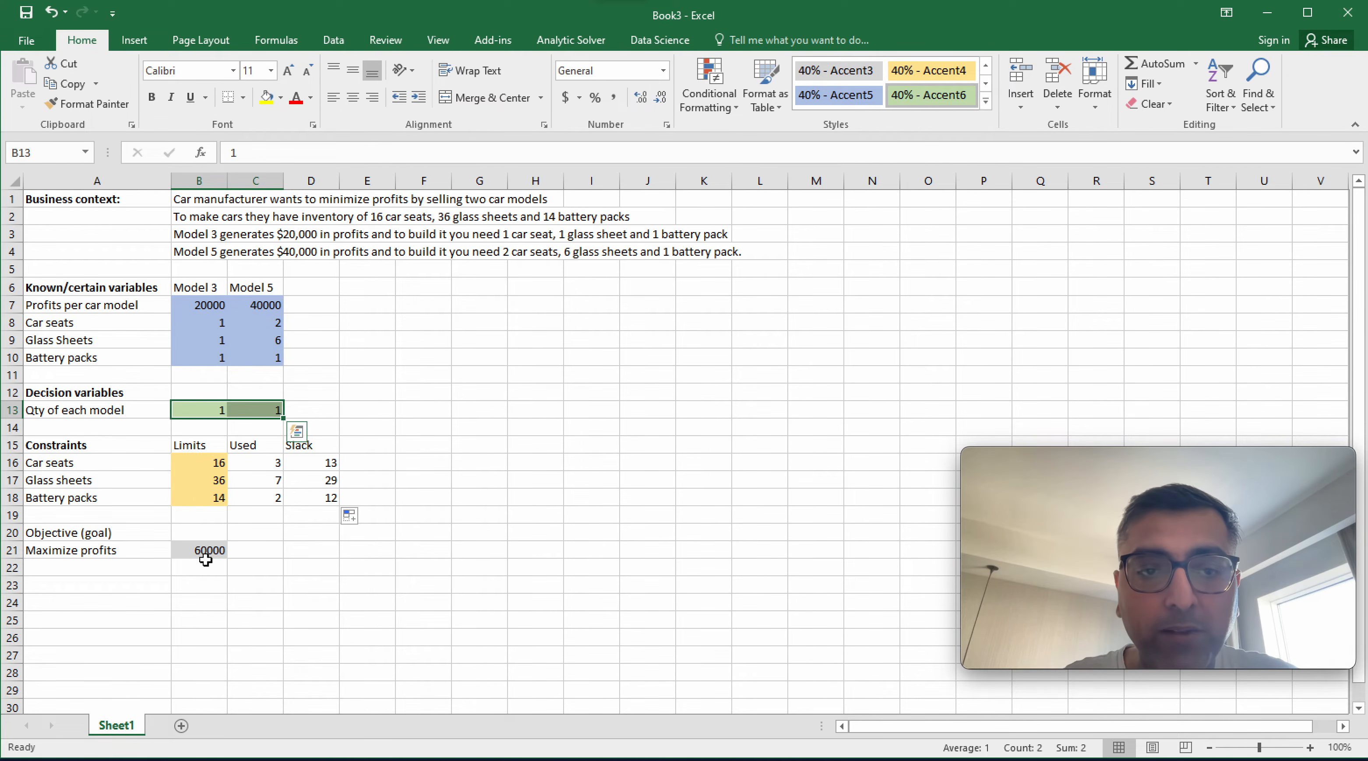
left_click(353, 400)
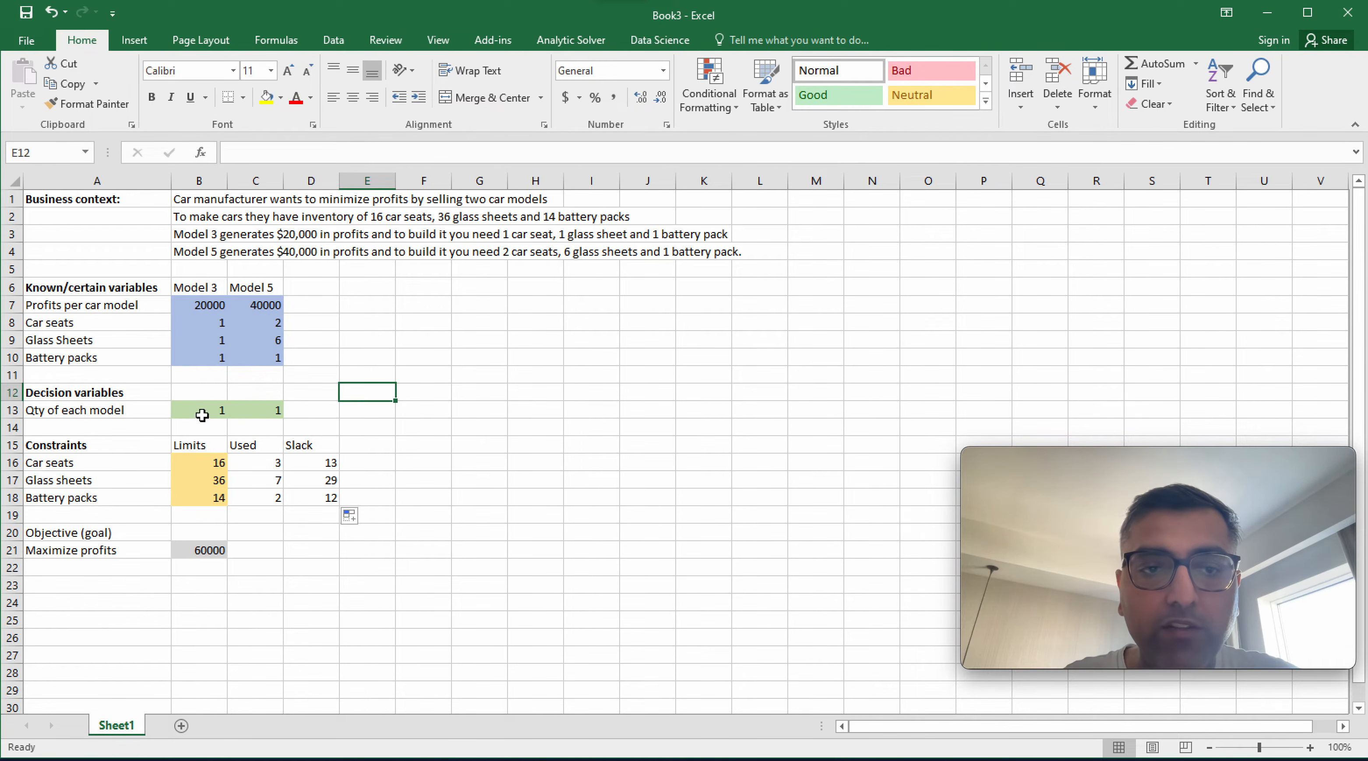
left_click_drag(199, 412, 266, 413)
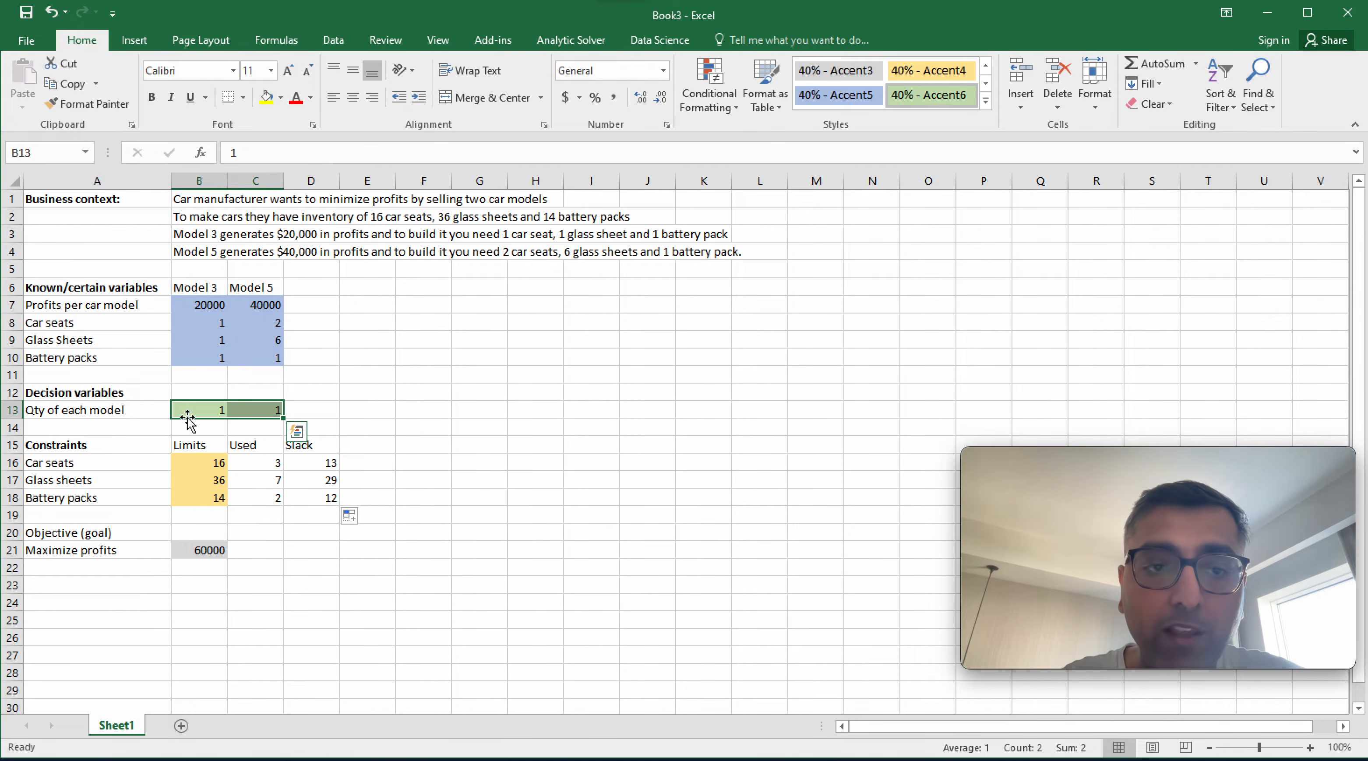
Define the model quantities B13:C13 as Normal decision variables in Analytic Solver and expand the Optimization model to check them.
left_click(573, 44)
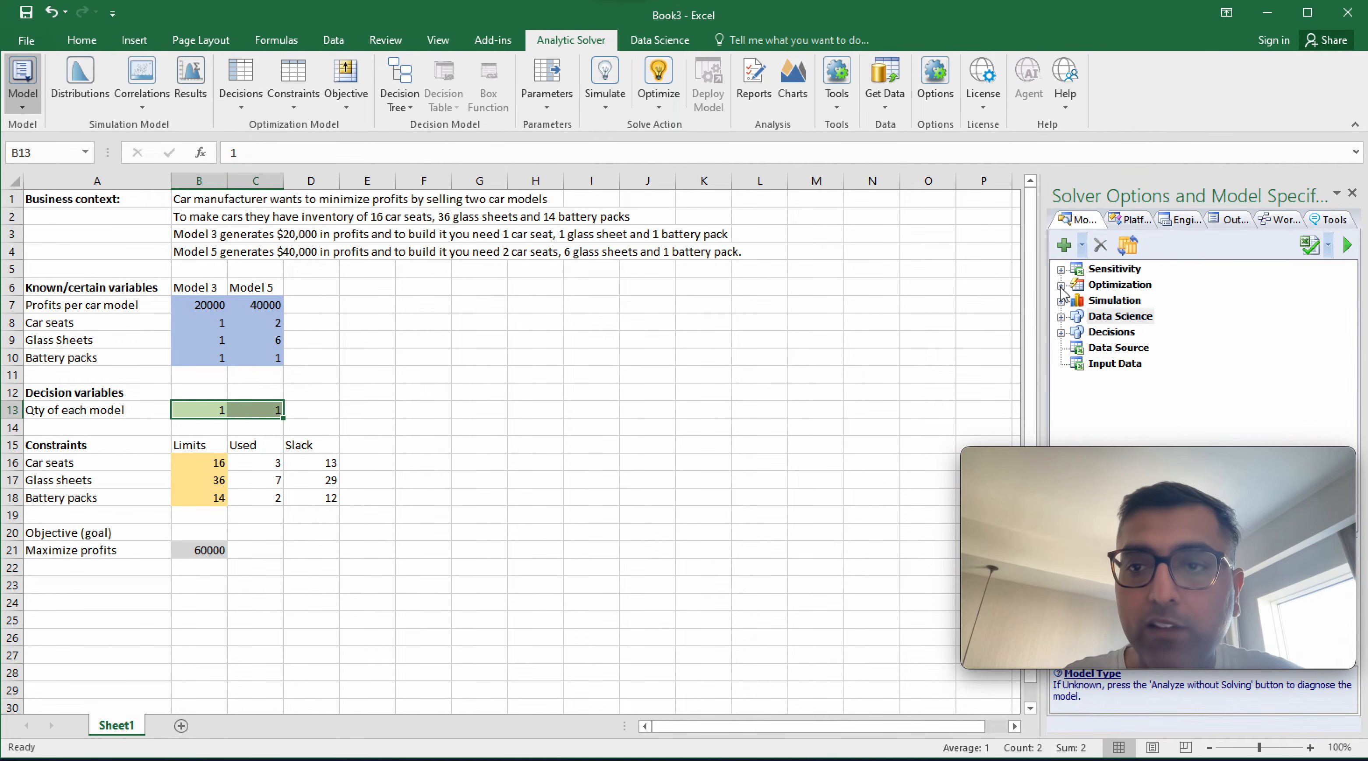
double_click(1119, 285)
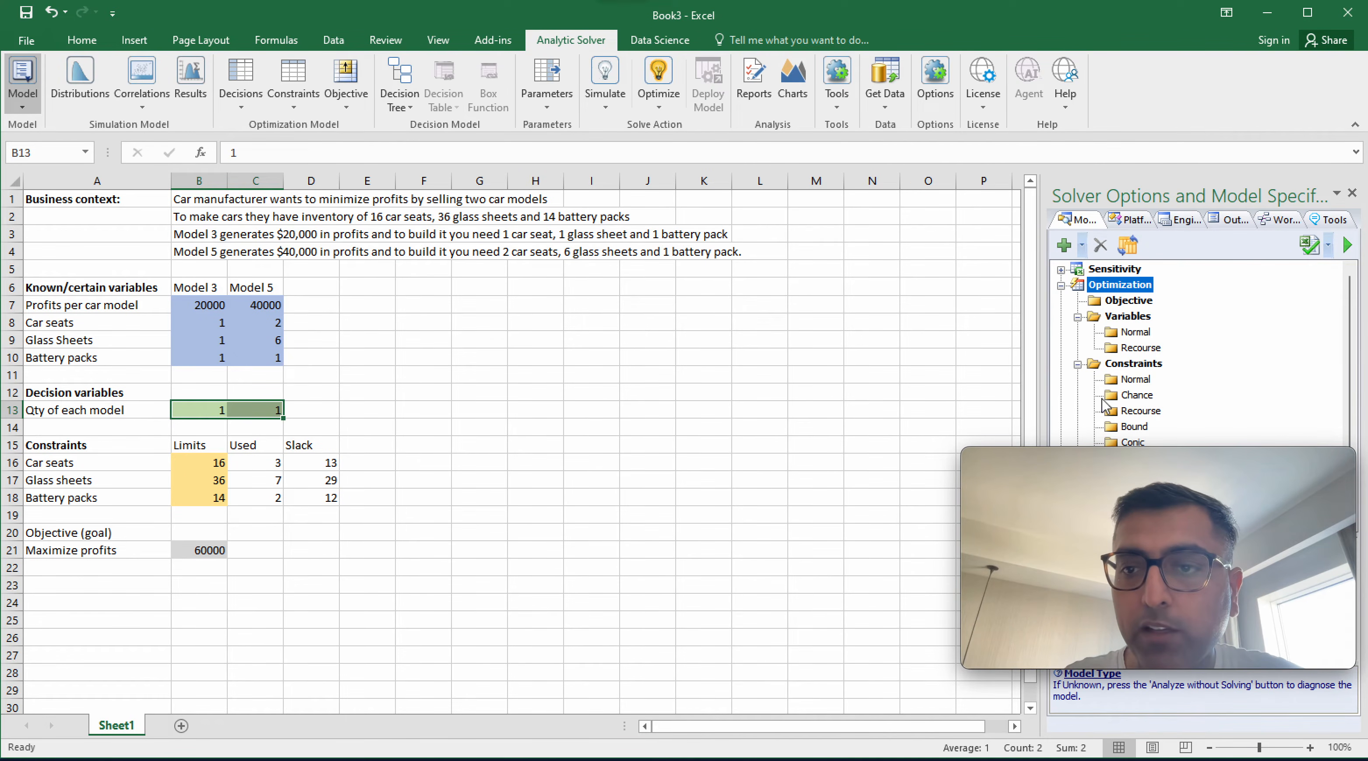
left_click_drag(1043, 462, 660, 470)
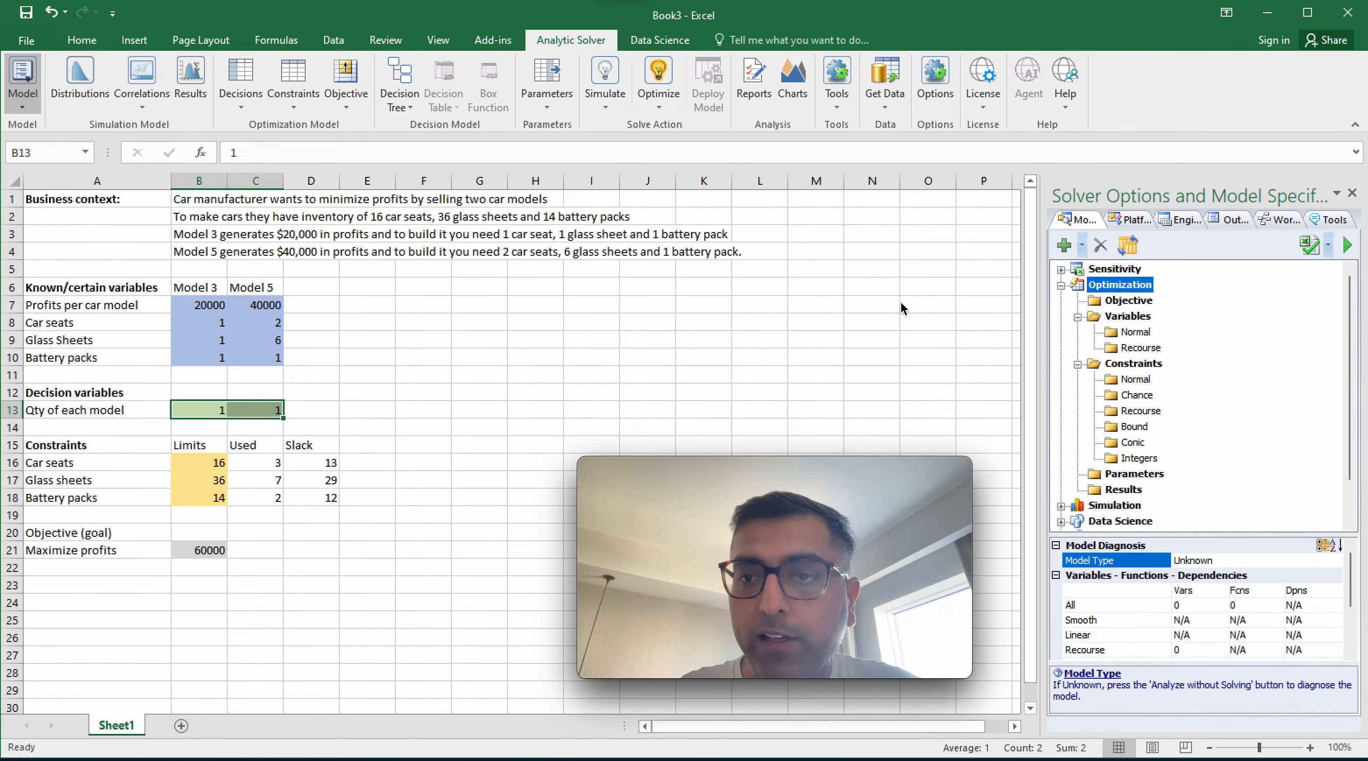
left_click_drag(205, 410, 244, 411)
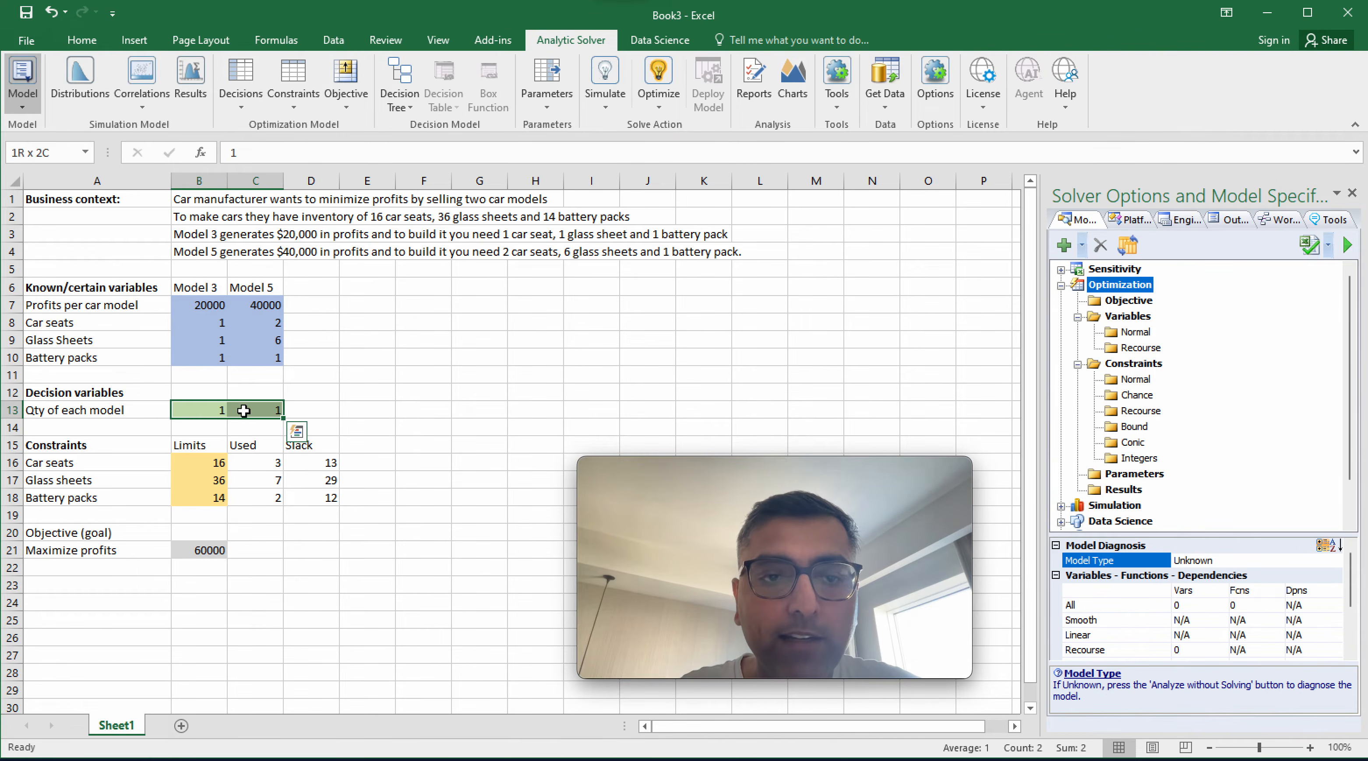
left_click(240, 109)
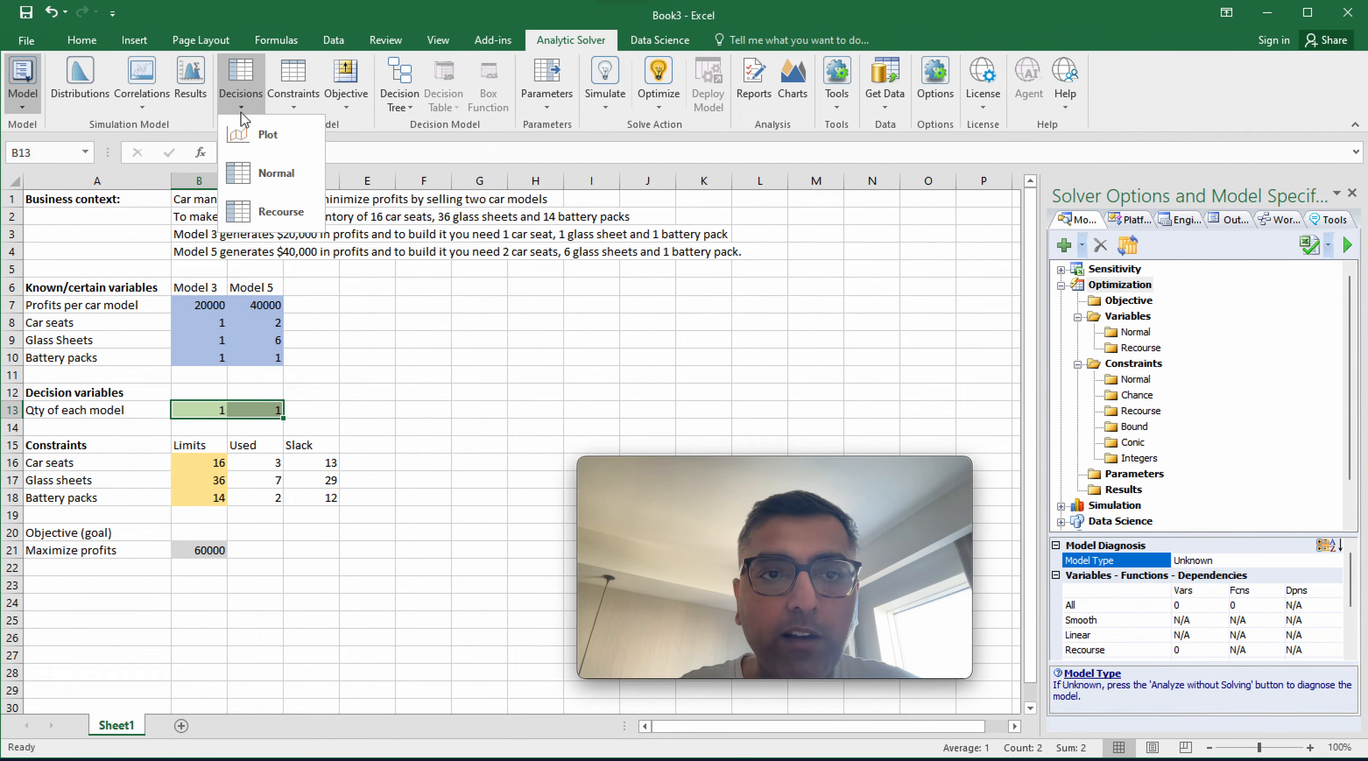
left_click(276, 179)
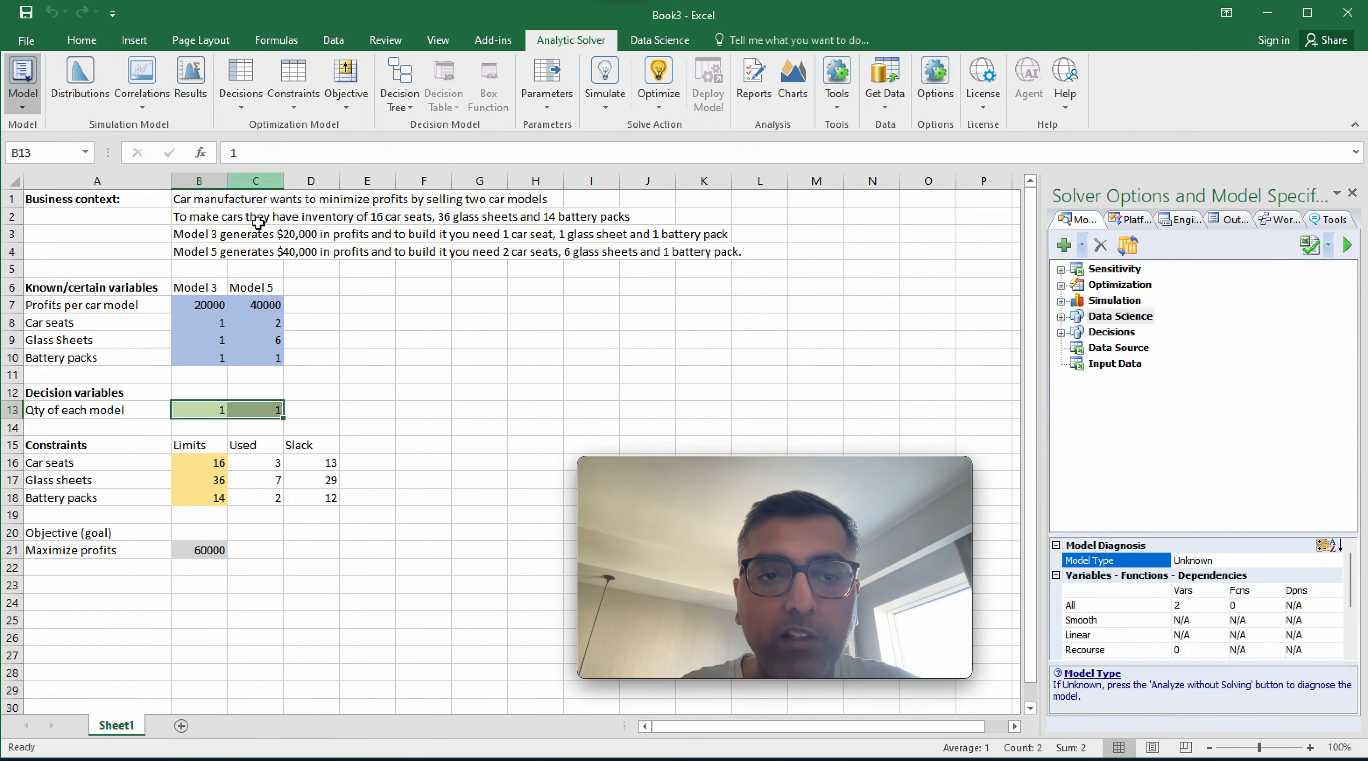
left_click(1061, 286)
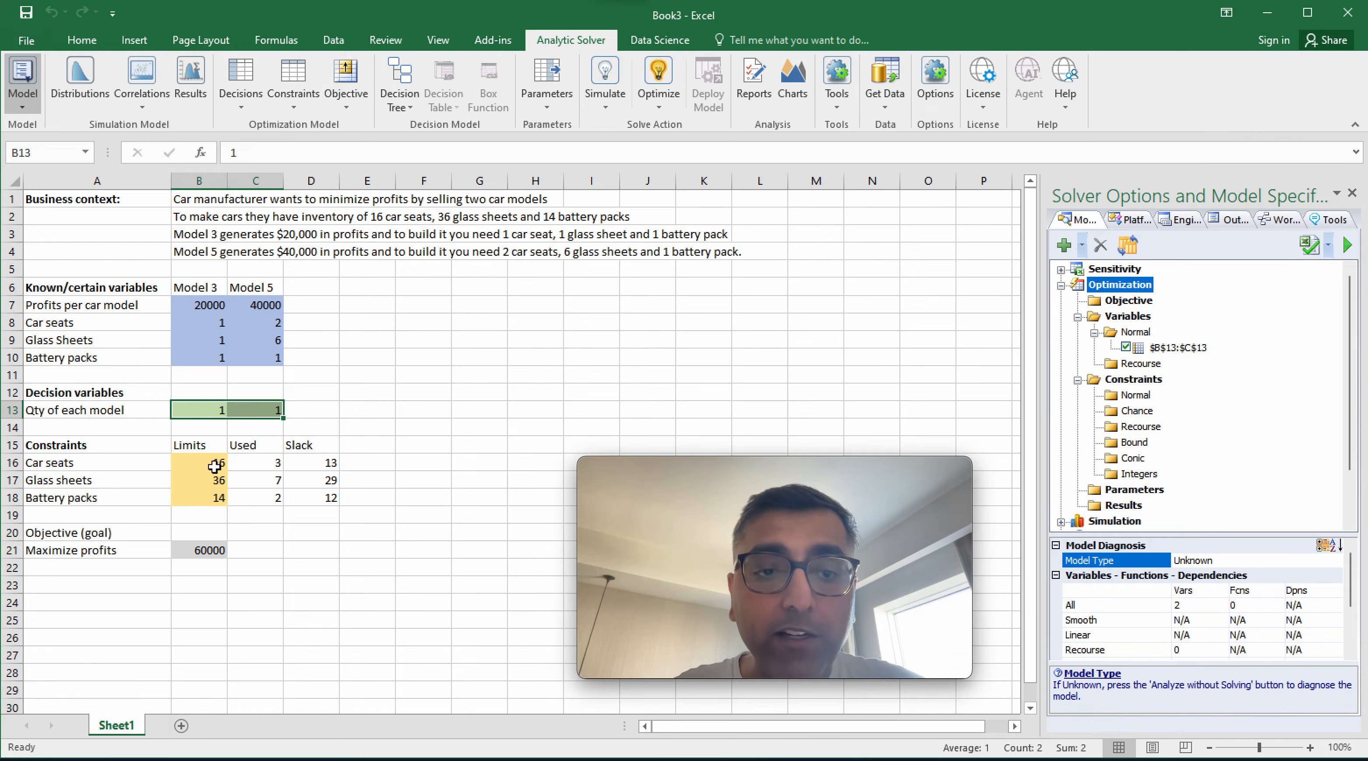
Add a Normal <= constraint keeping the used parts C16:C18 within the inventory limits B16:B18.
left_click_drag(247, 466, 247, 499)
left_click(247, 507)
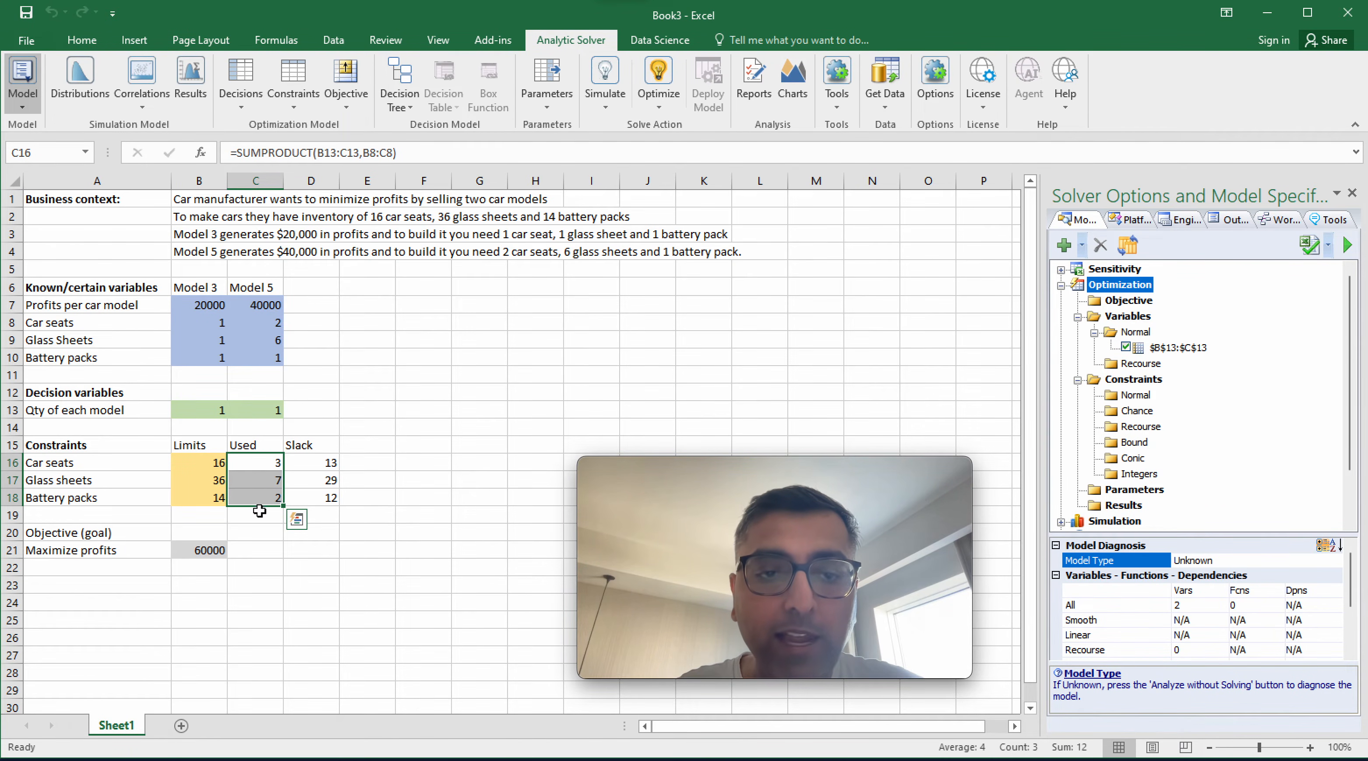
left_click(296, 101)
mouse_move(335, 178)
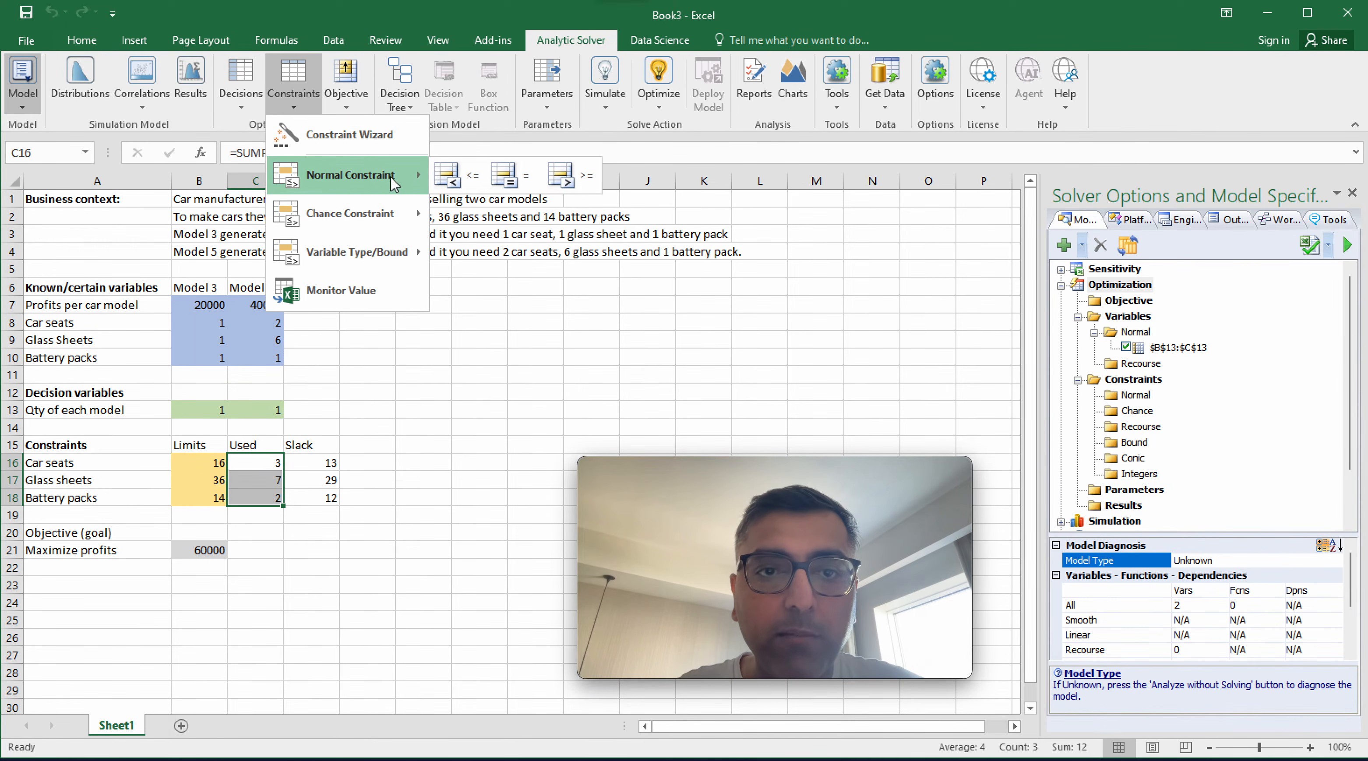
left_click(472, 181)
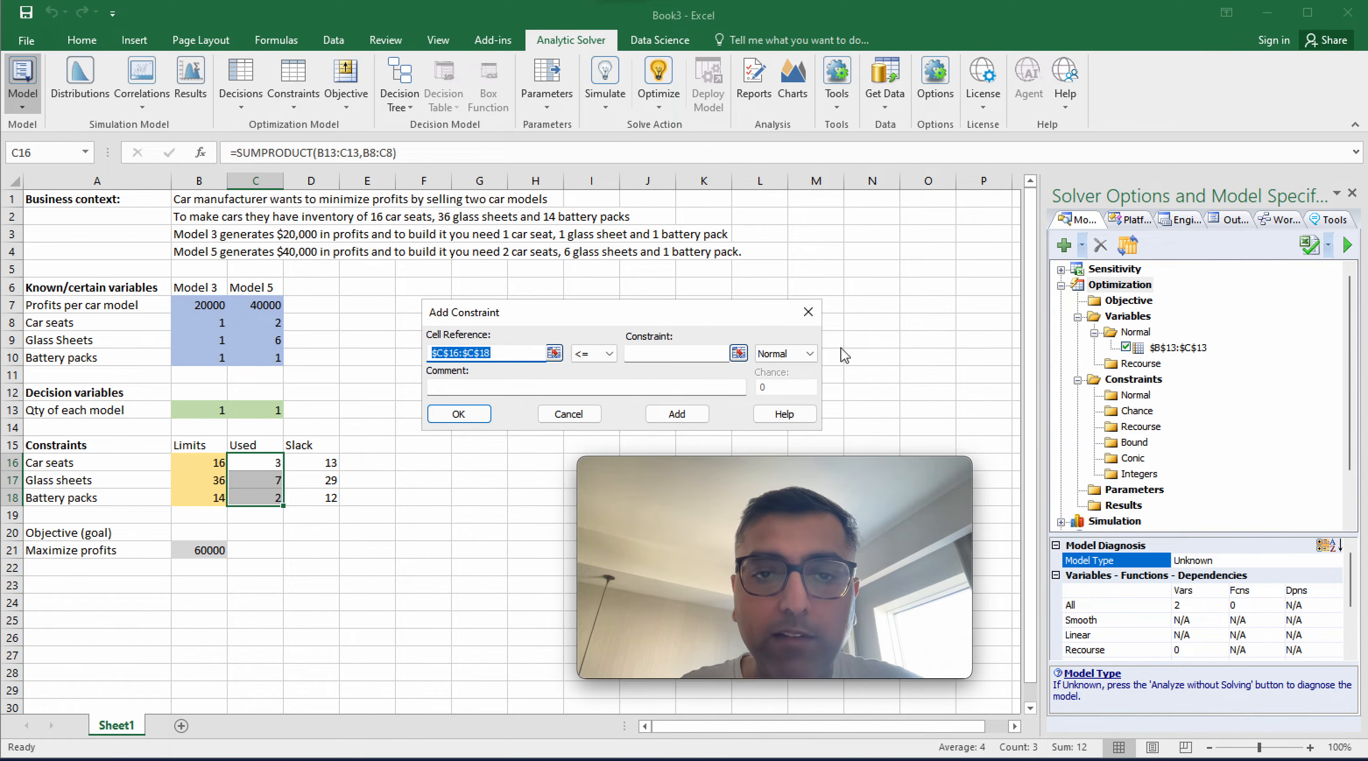
left_click(739, 353)
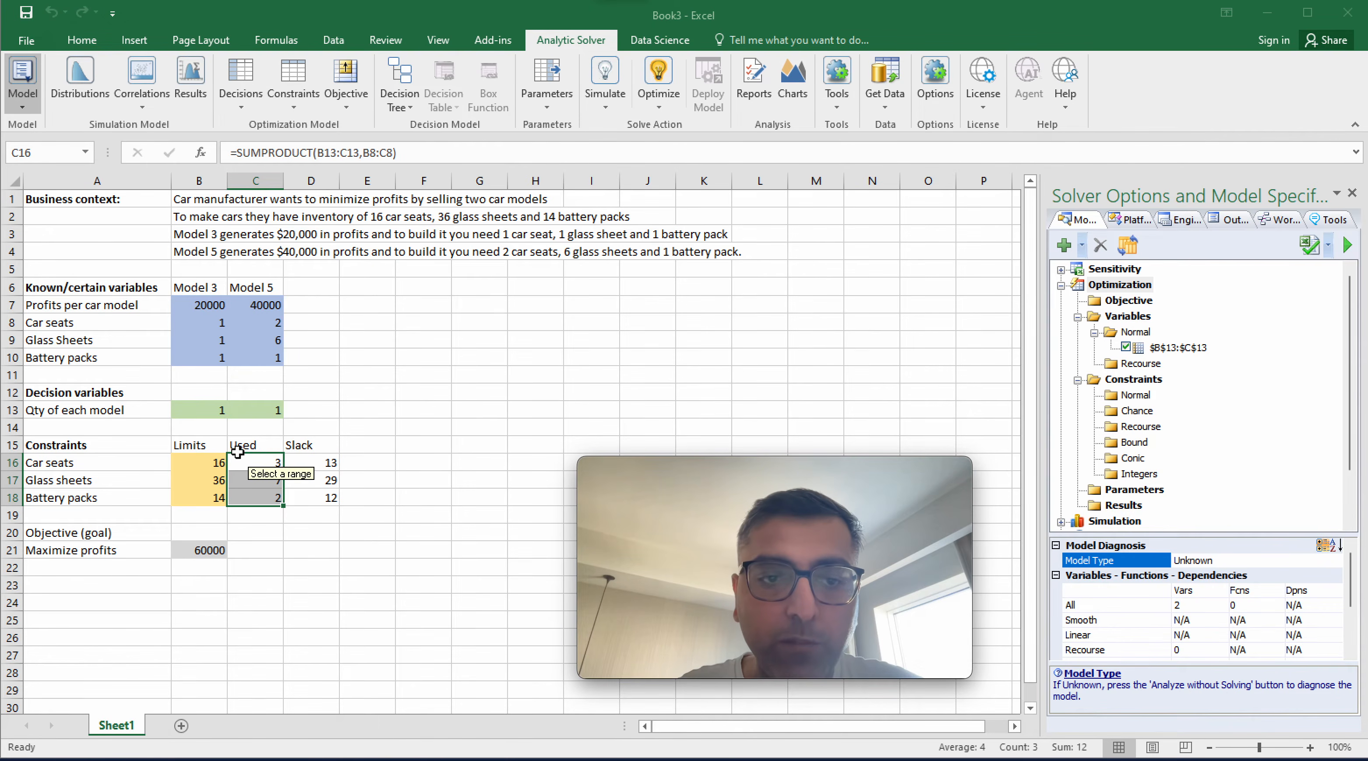
left_click_drag(211, 460, 214, 500)
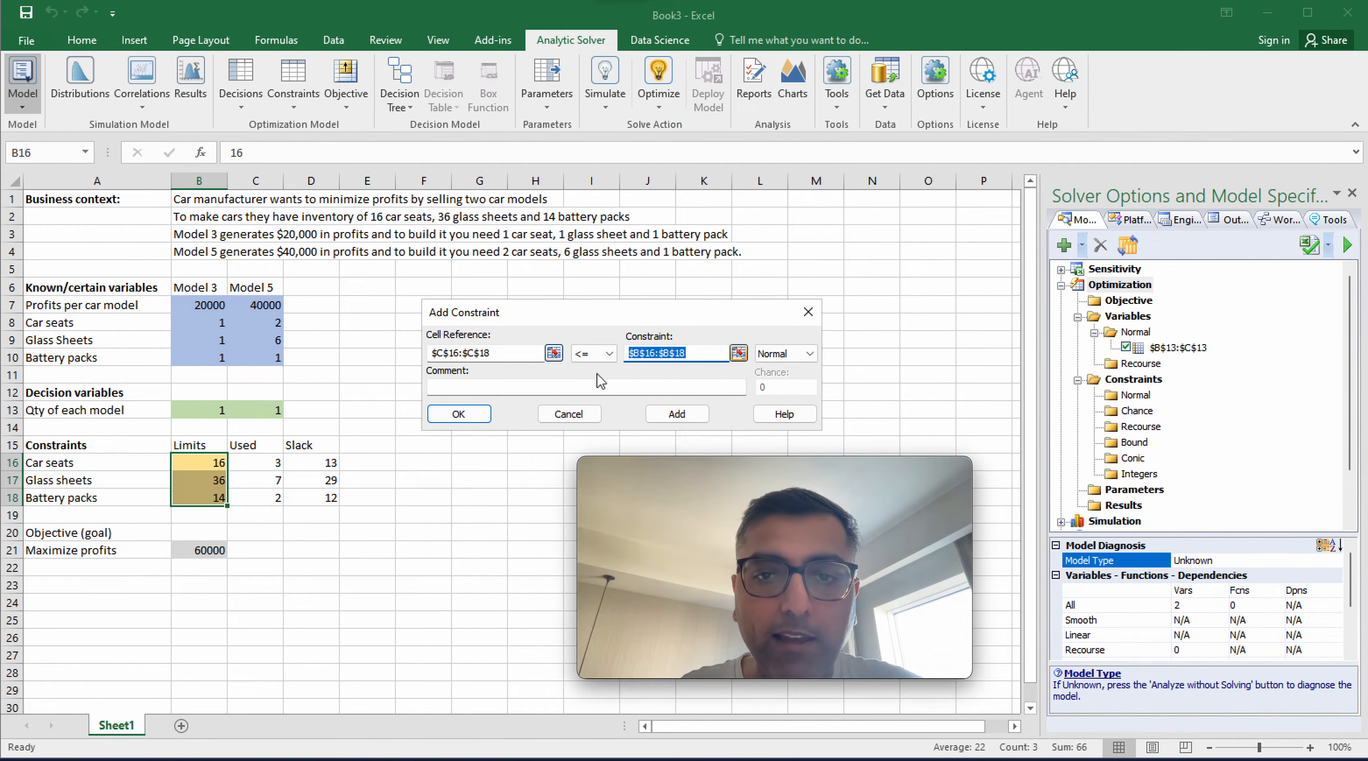
left_click(458, 414)
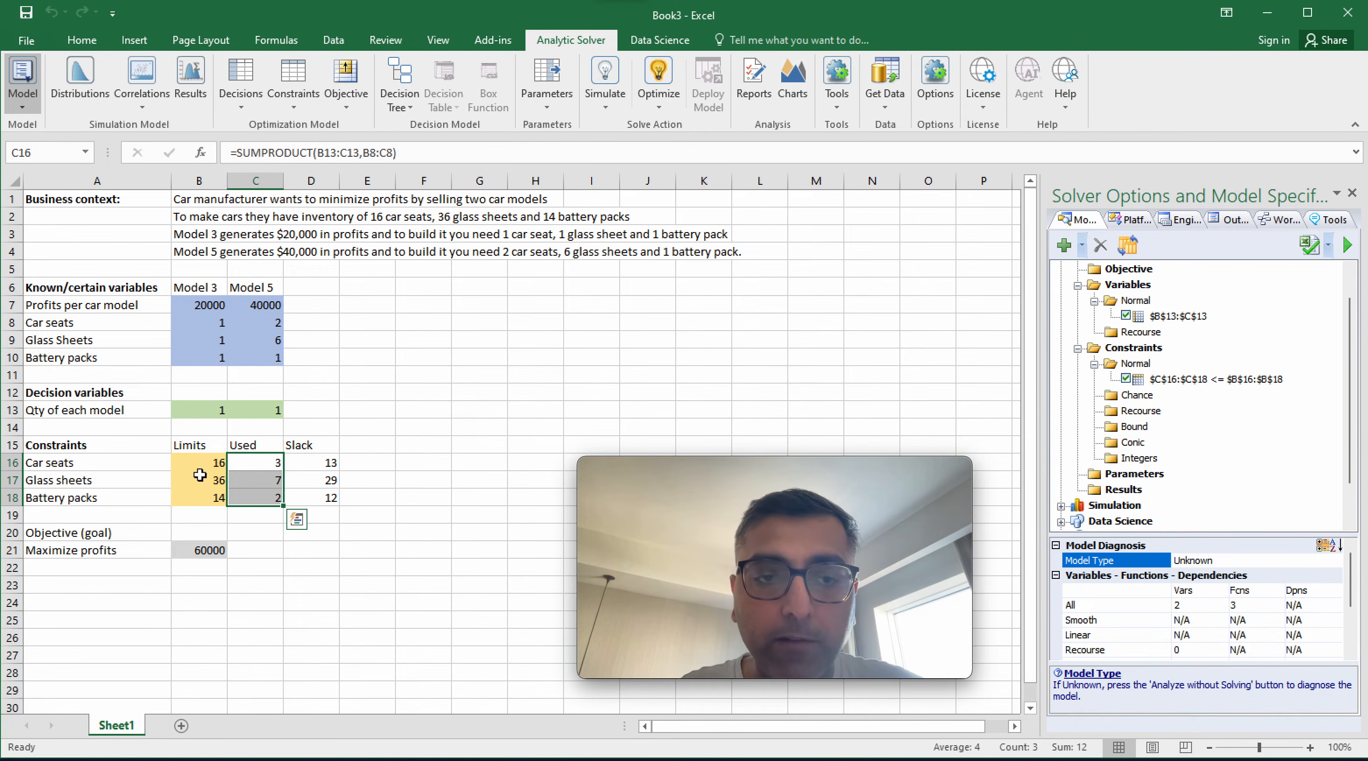
Set the total profit cell B21 as a Normal Max objective and select it in the Optimization model to check its properties.
left_click(212, 552)
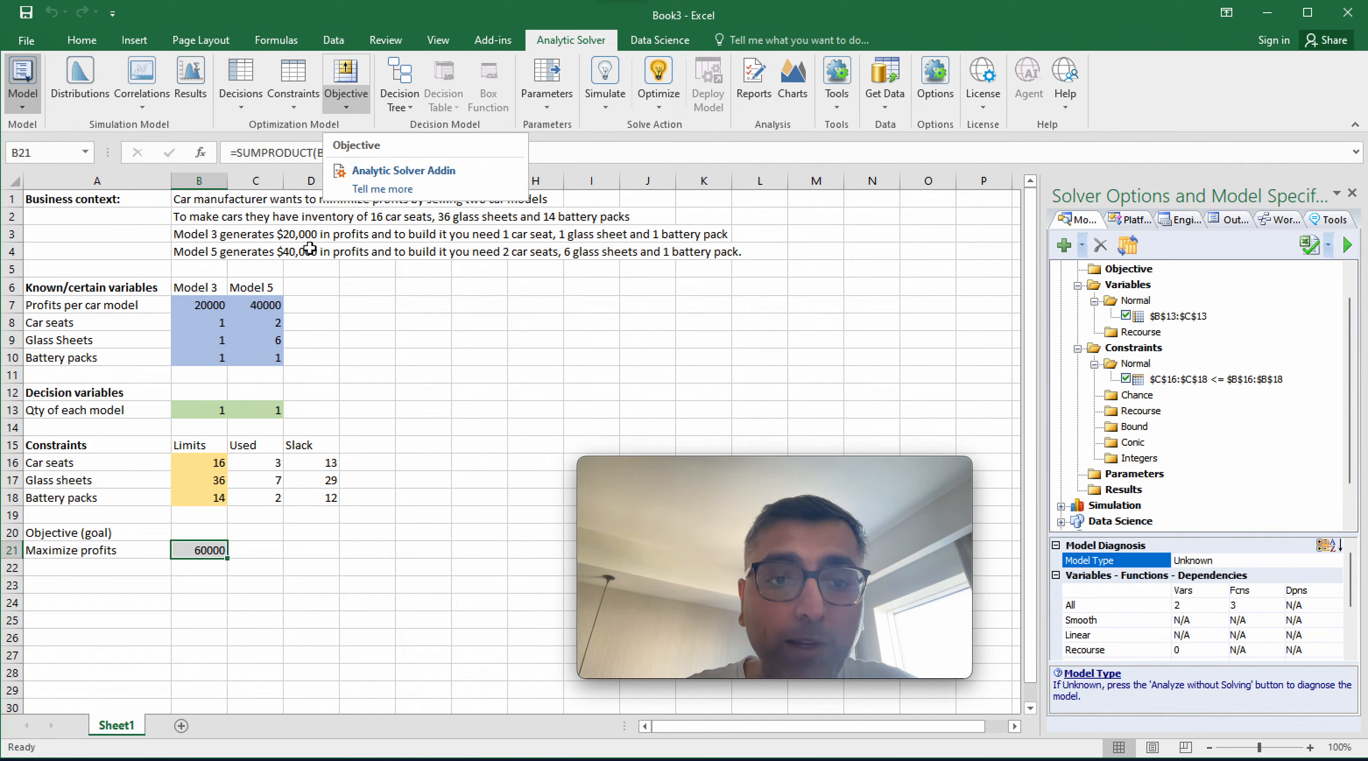
left_click(352, 106)
mouse_move(373, 172)
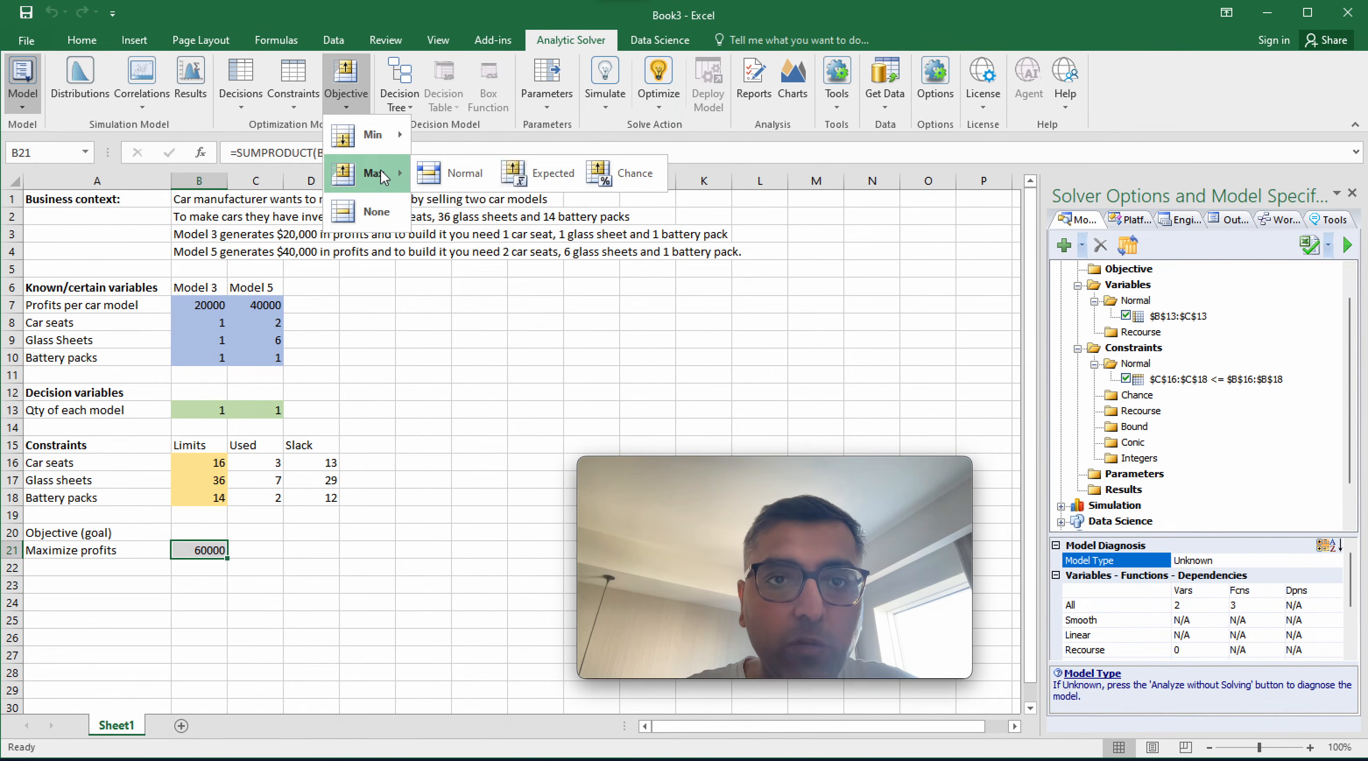
left_click(455, 175)
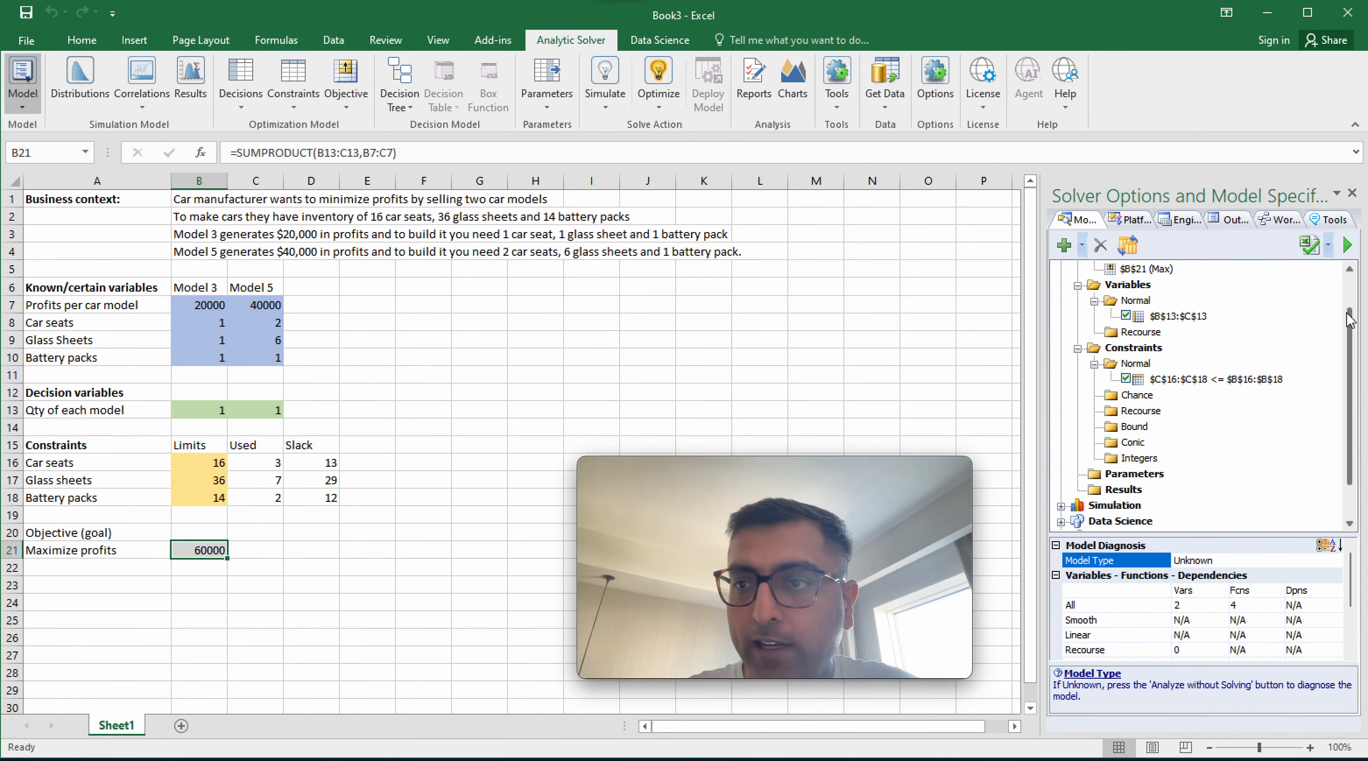
scroll(1350, 326, "up", 3)
left_click(1151, 318)
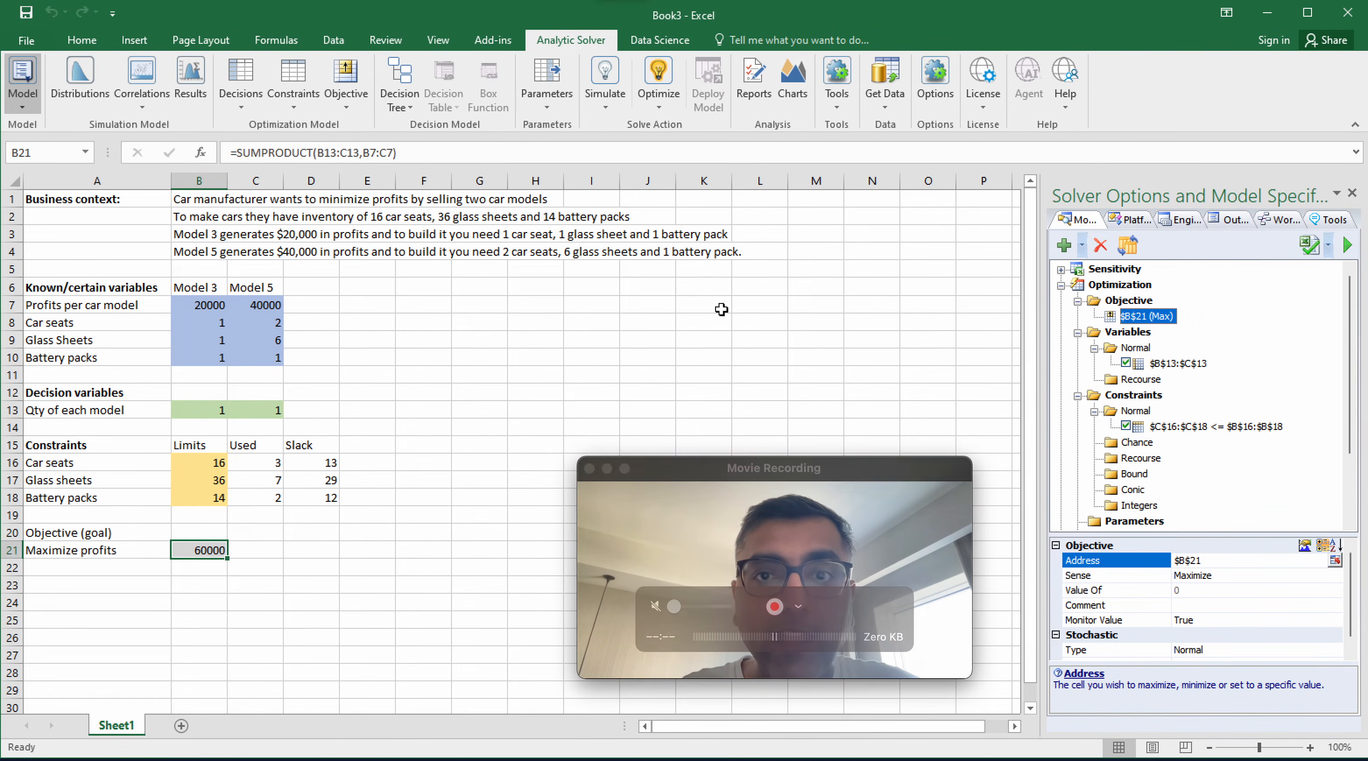
Choose the Standard LP/Quadratic Engine and set its Assume Non-Negative option to True.
left_click(1179, 222)
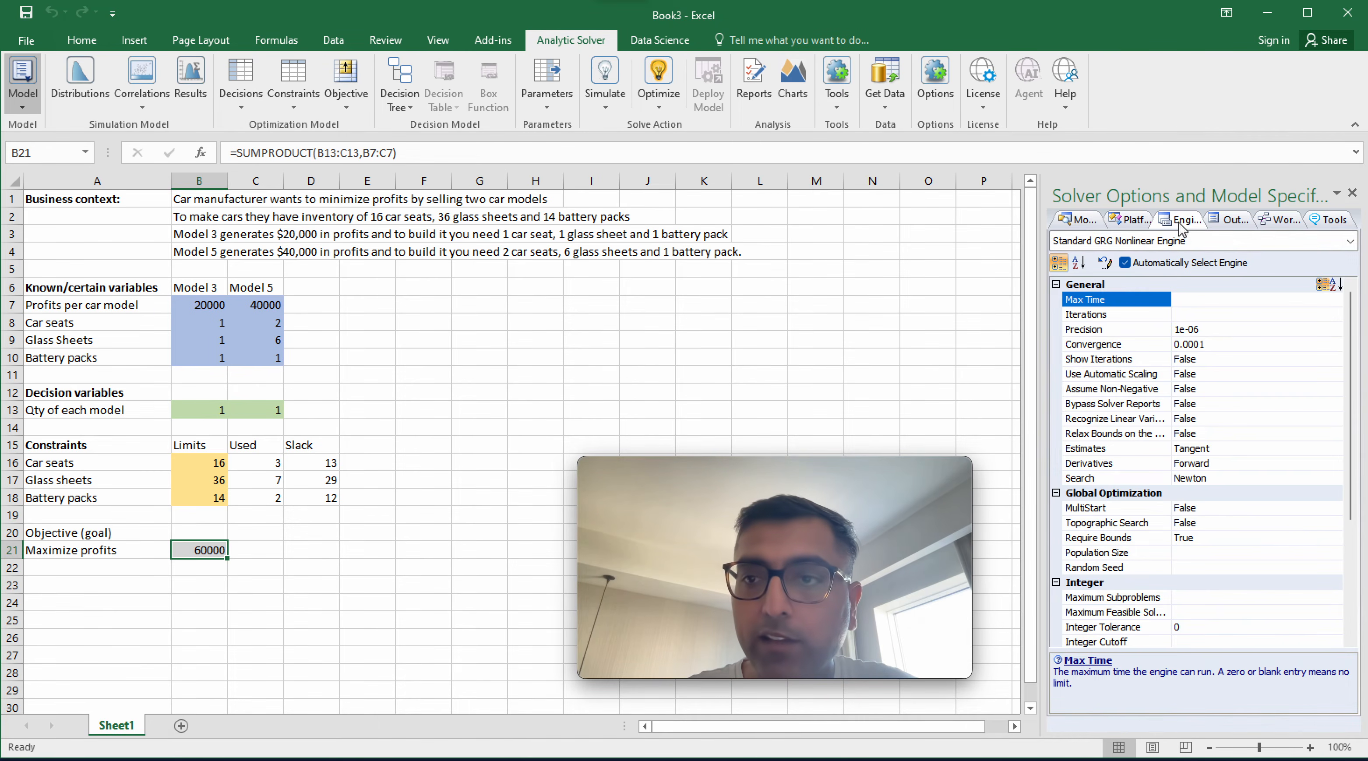
left_click(1184, 241)
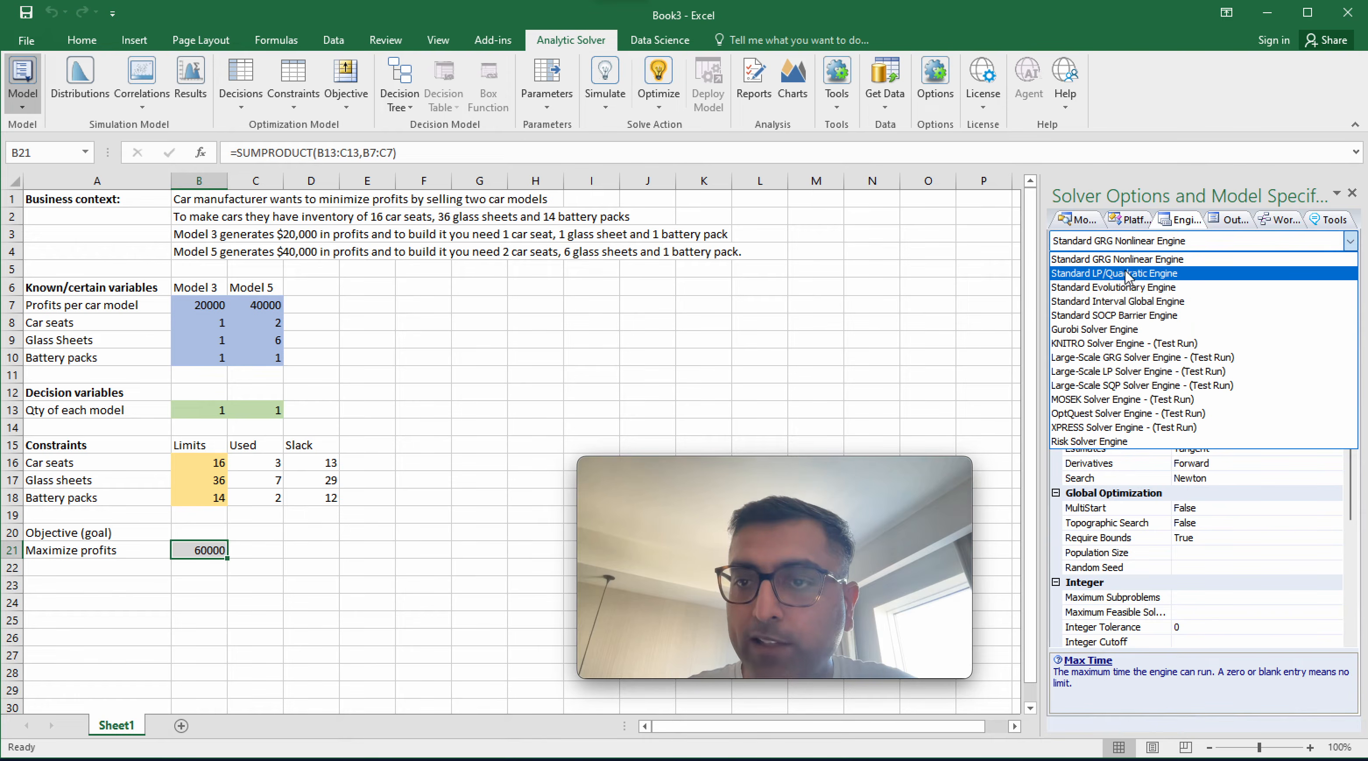
left_click(1128, 274)
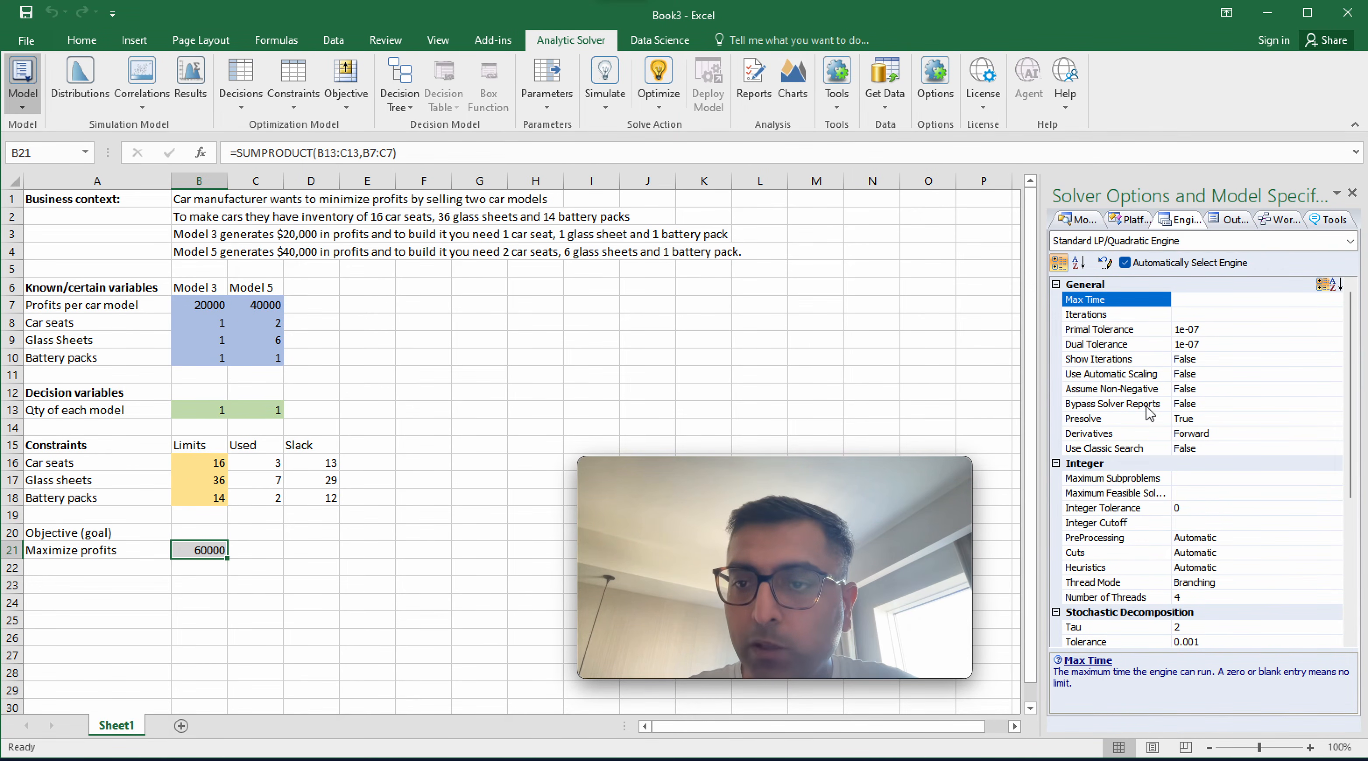
left_click(1116, 390)
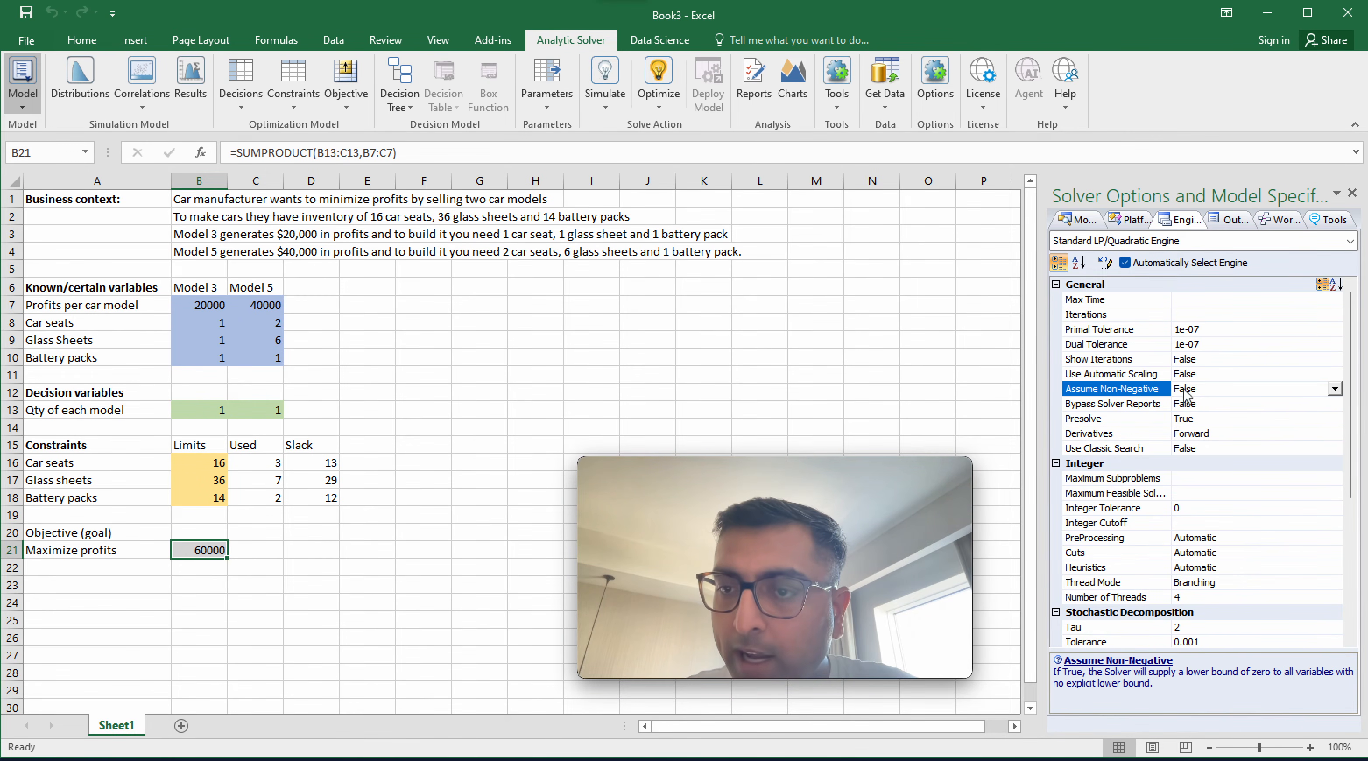
left_click(1208, 389)
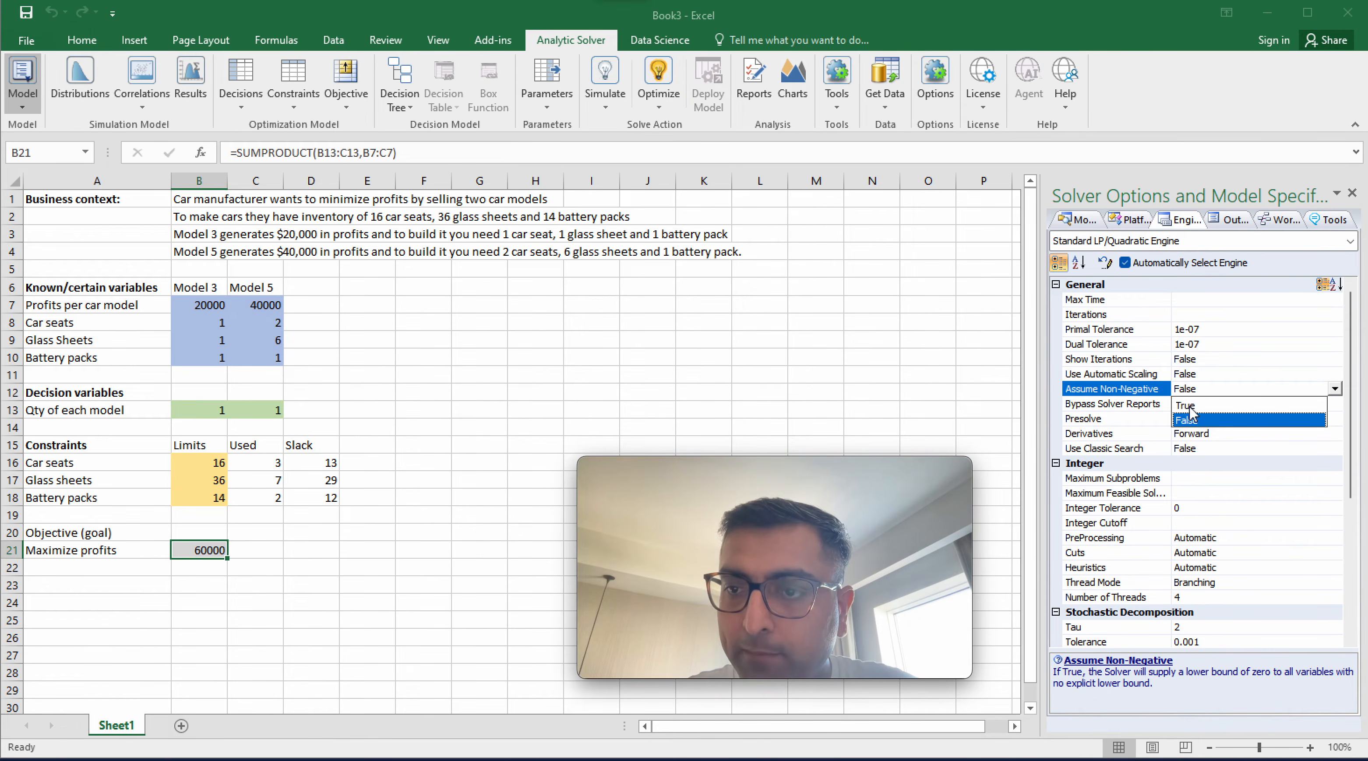
left_click(1191, 413)
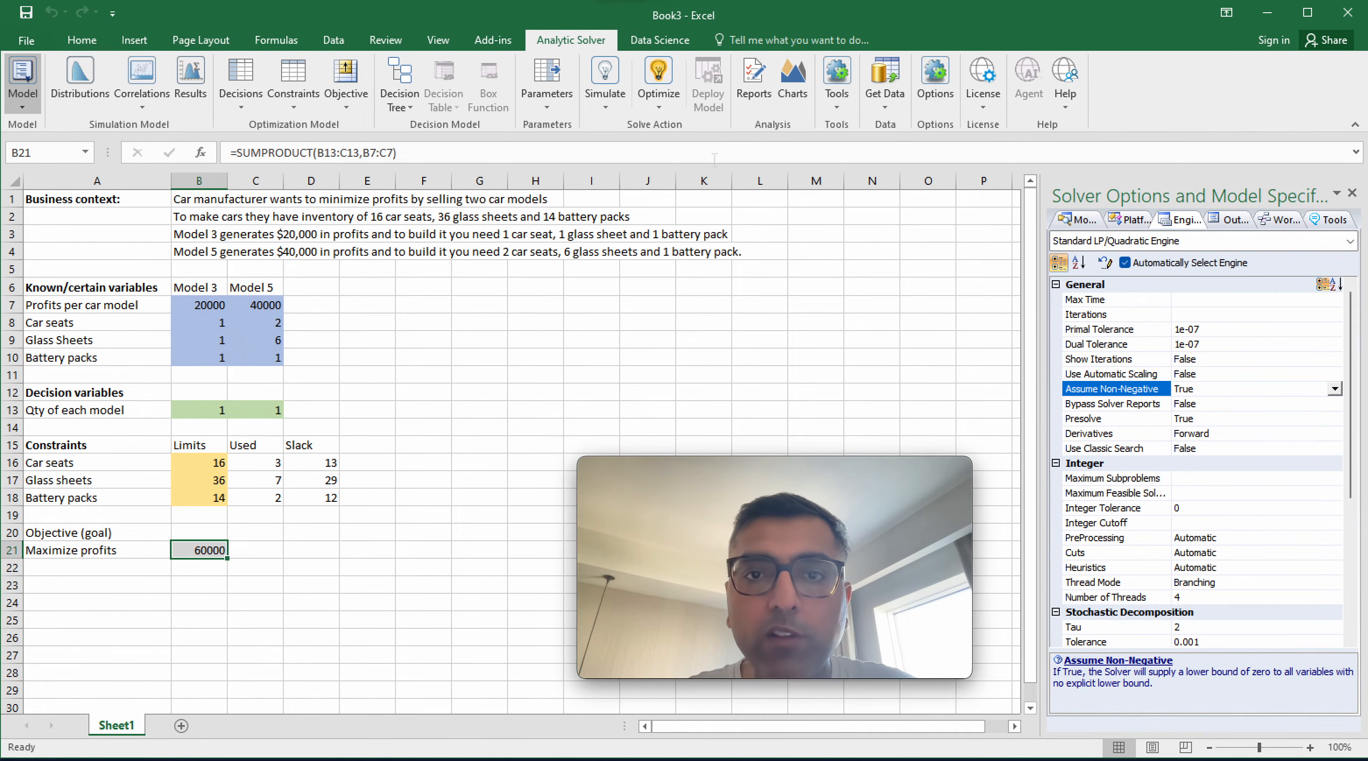
Solve the complete optimization problem, and review the model diagnosis and the solver output log.
left_click(660, 107)
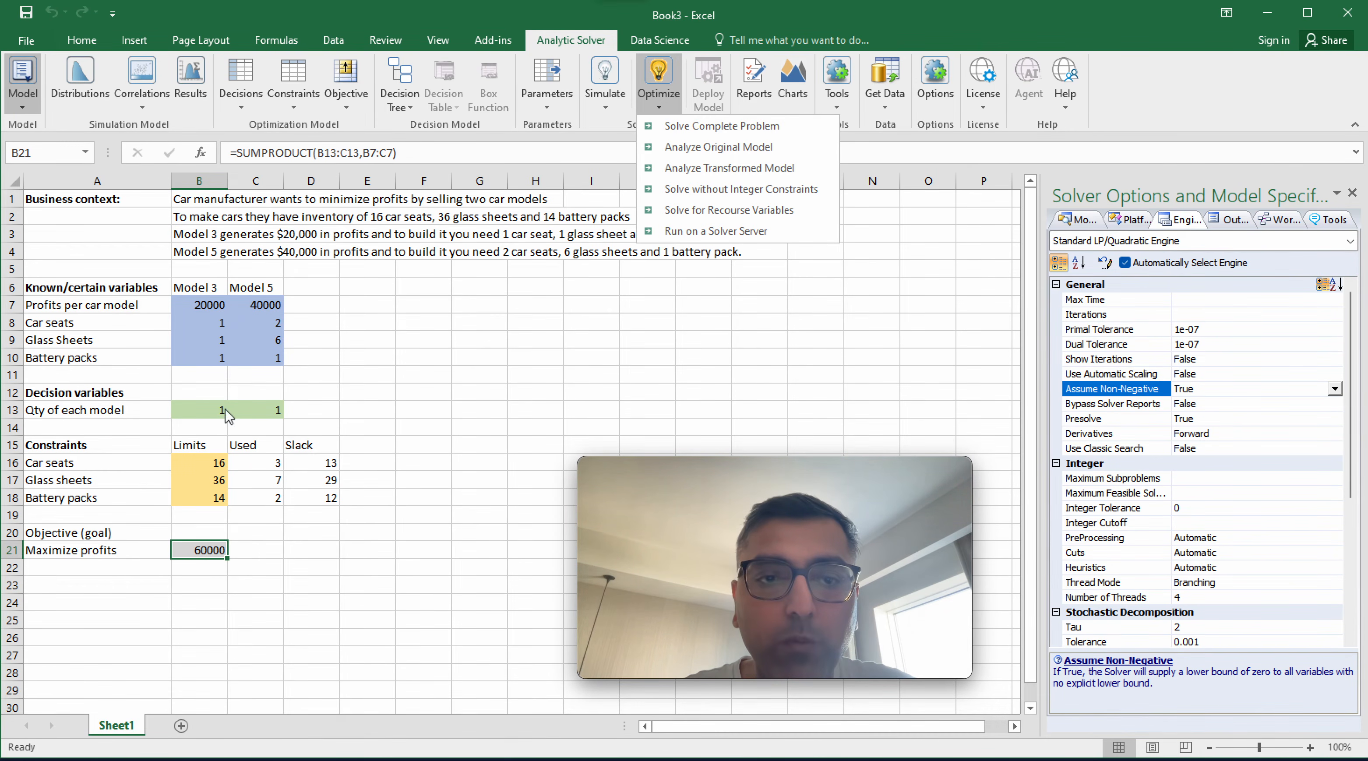
left_click(730, 125)
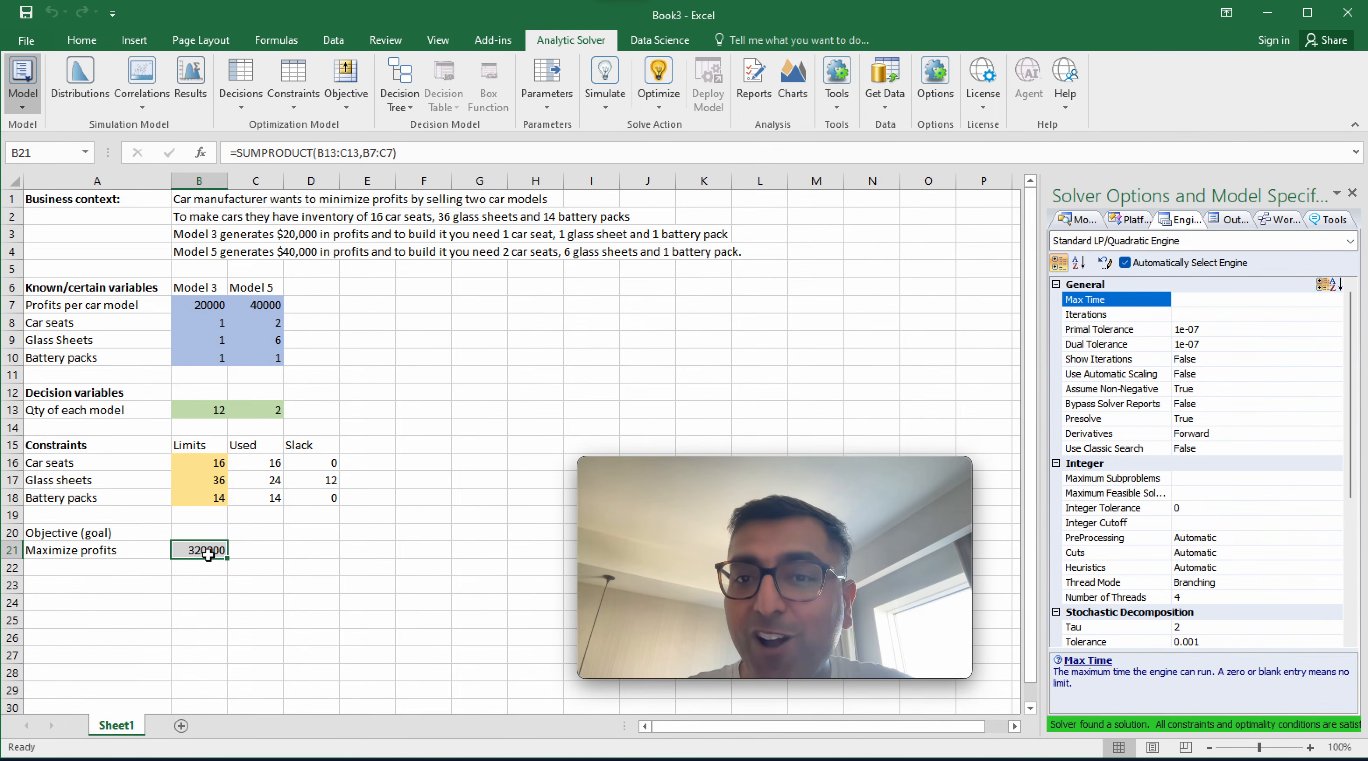
left_click(1079, 220)
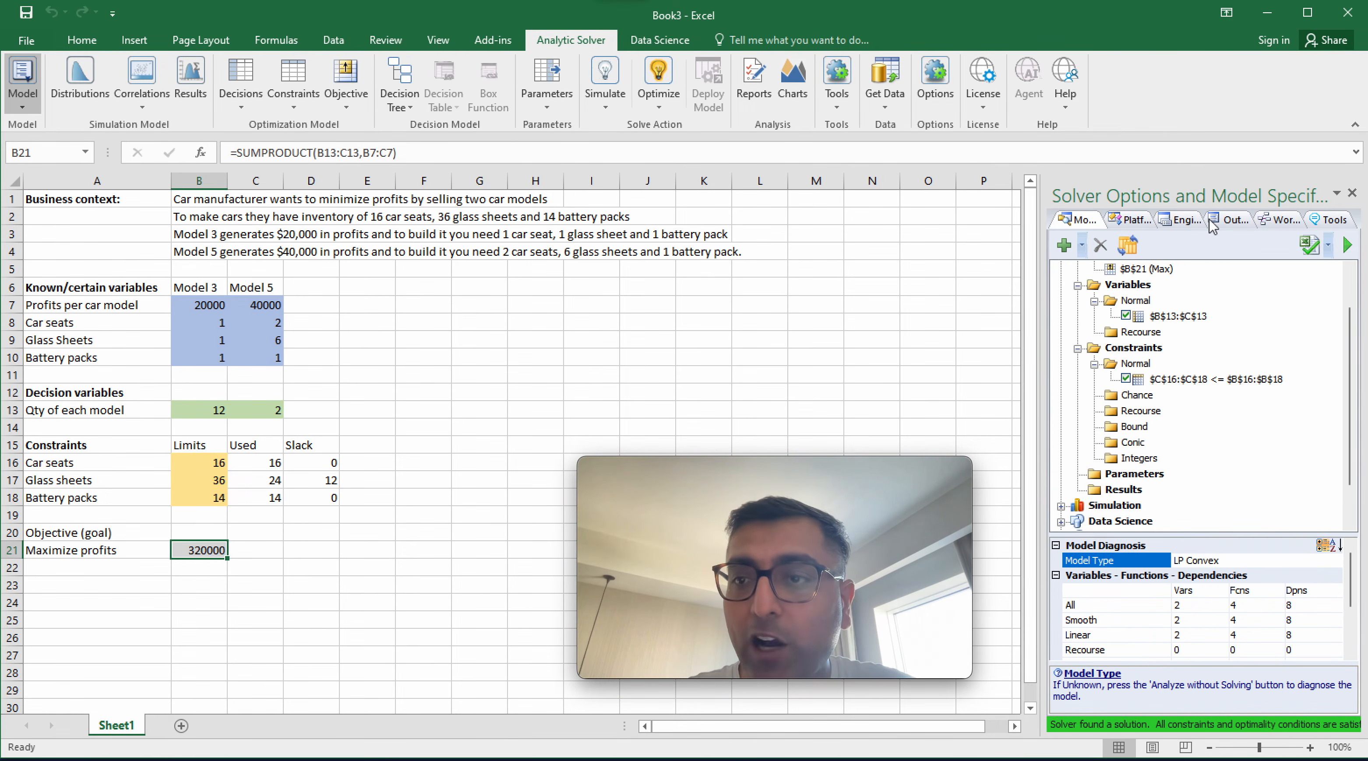
left_click(1228, 221)
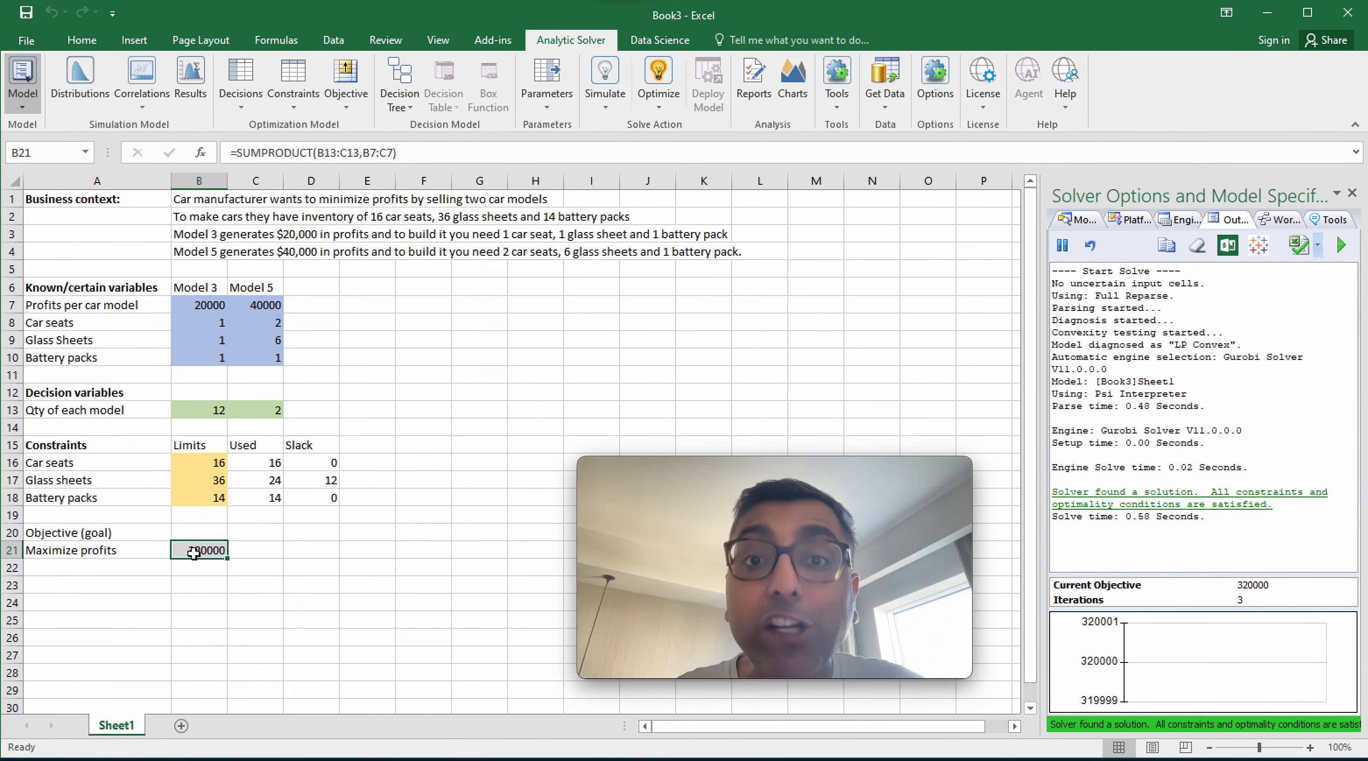
Add a Normal <= constraint limiting the Model 3 quantity in B13 to 11 and check it in the Optimization model.
left_click(214, 414)
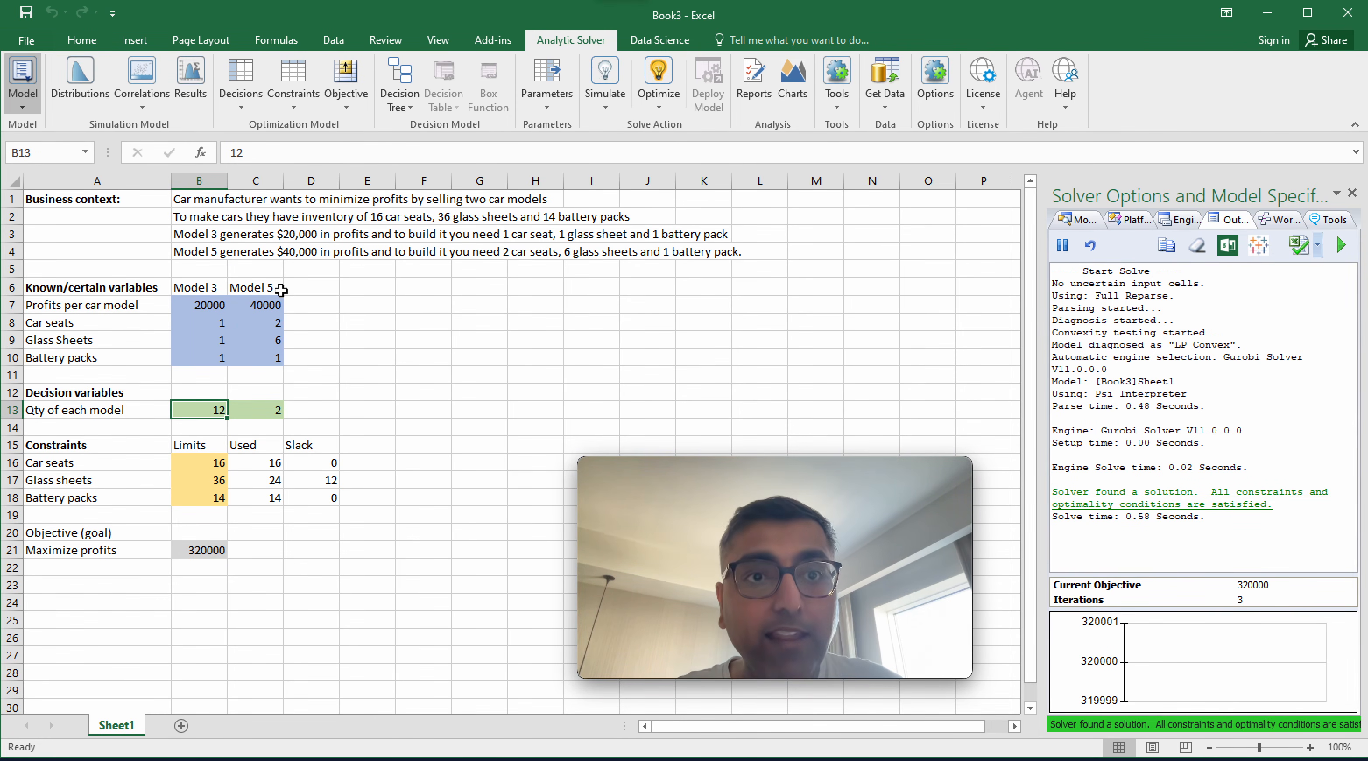
left_click(292, 110)
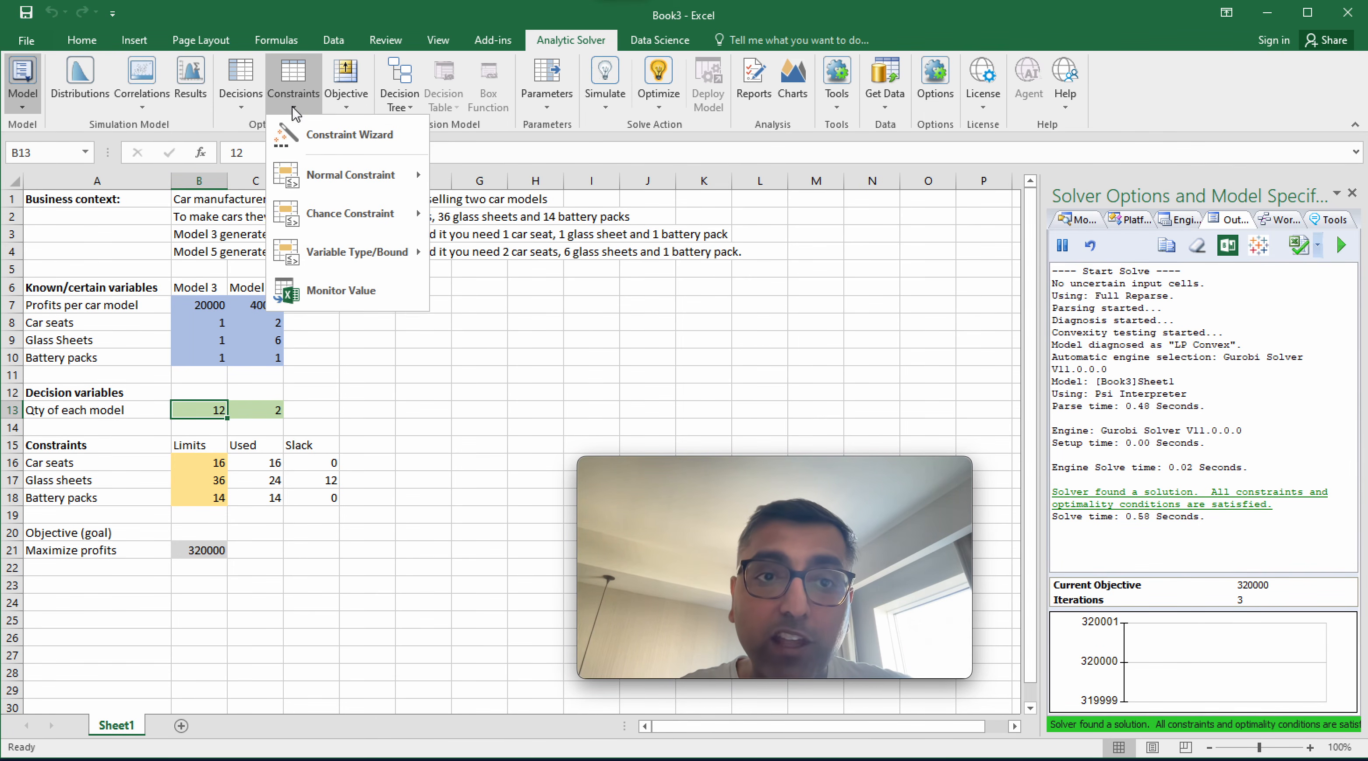
mouse_move(357, 173)
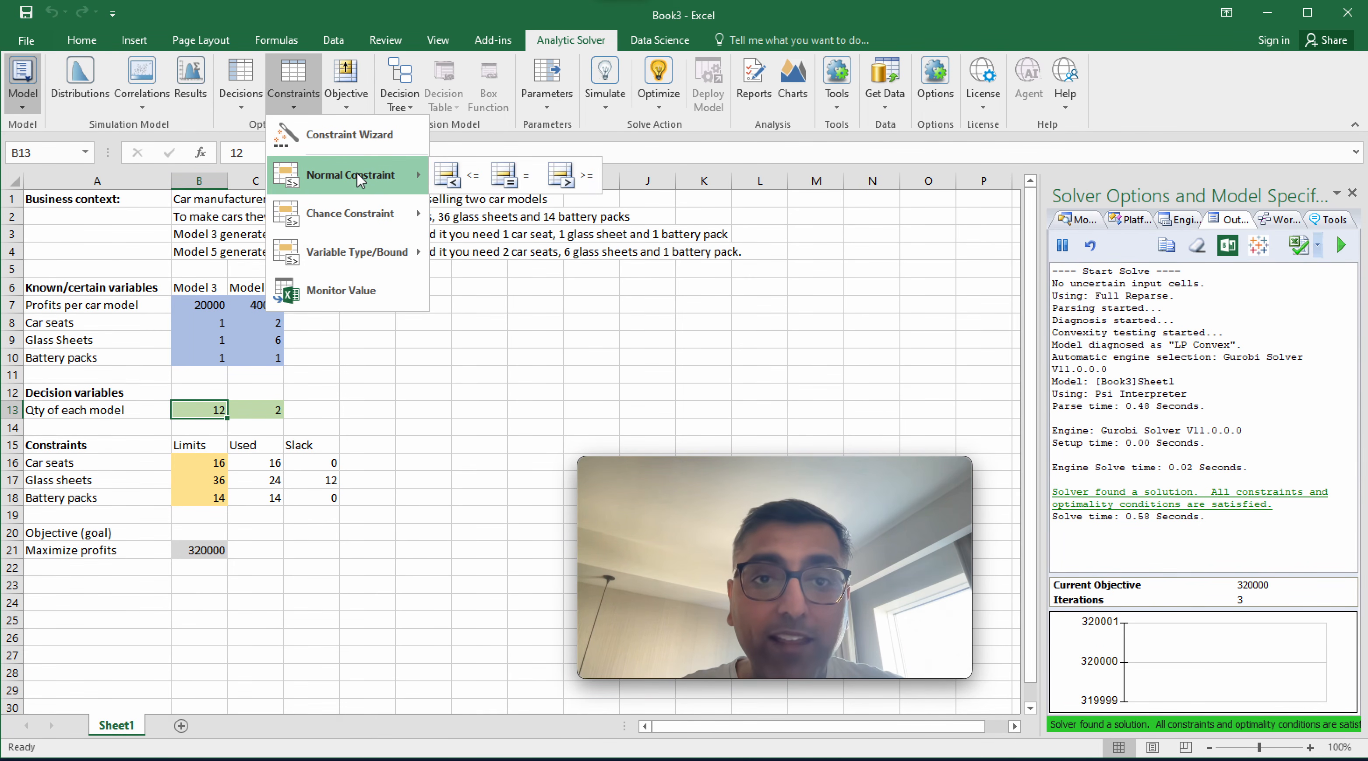
left_click(475, 183)
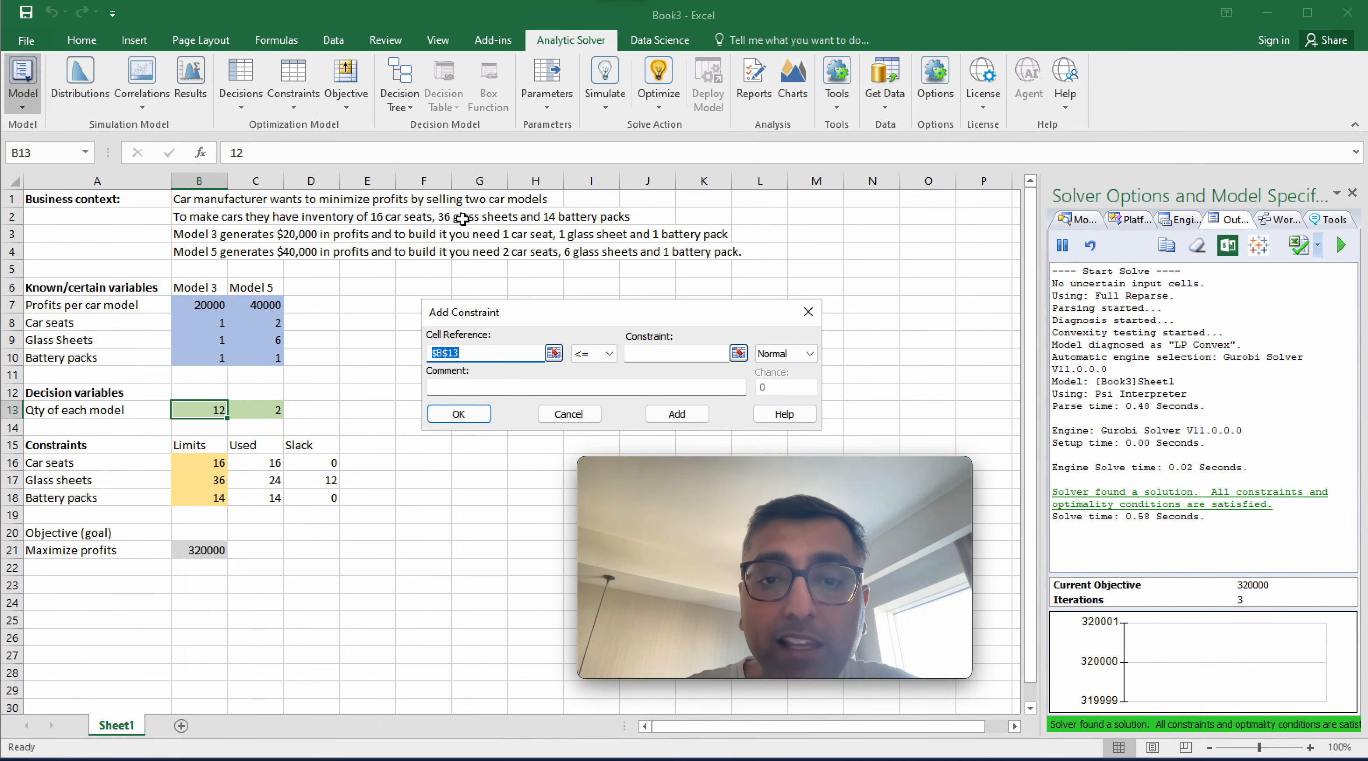
left_click(682, 353)
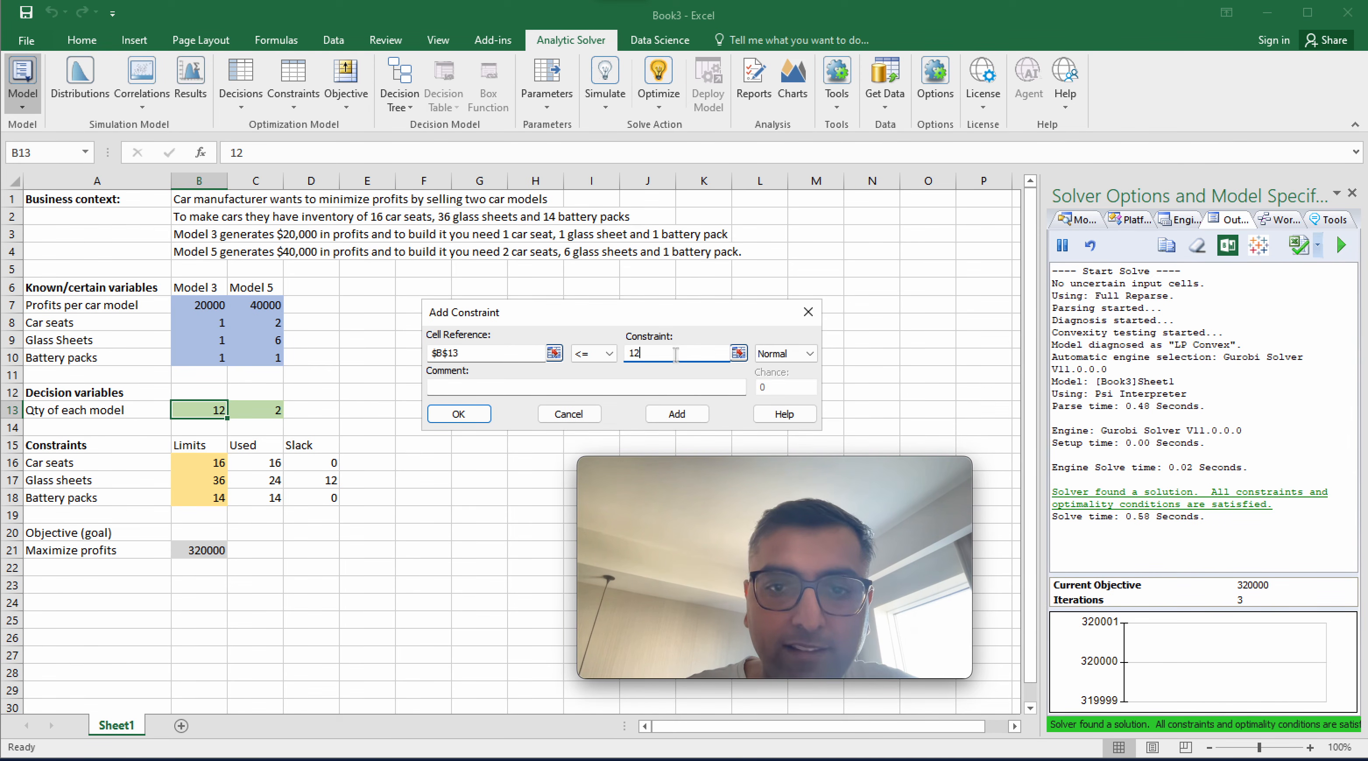
left_click(606, 353)
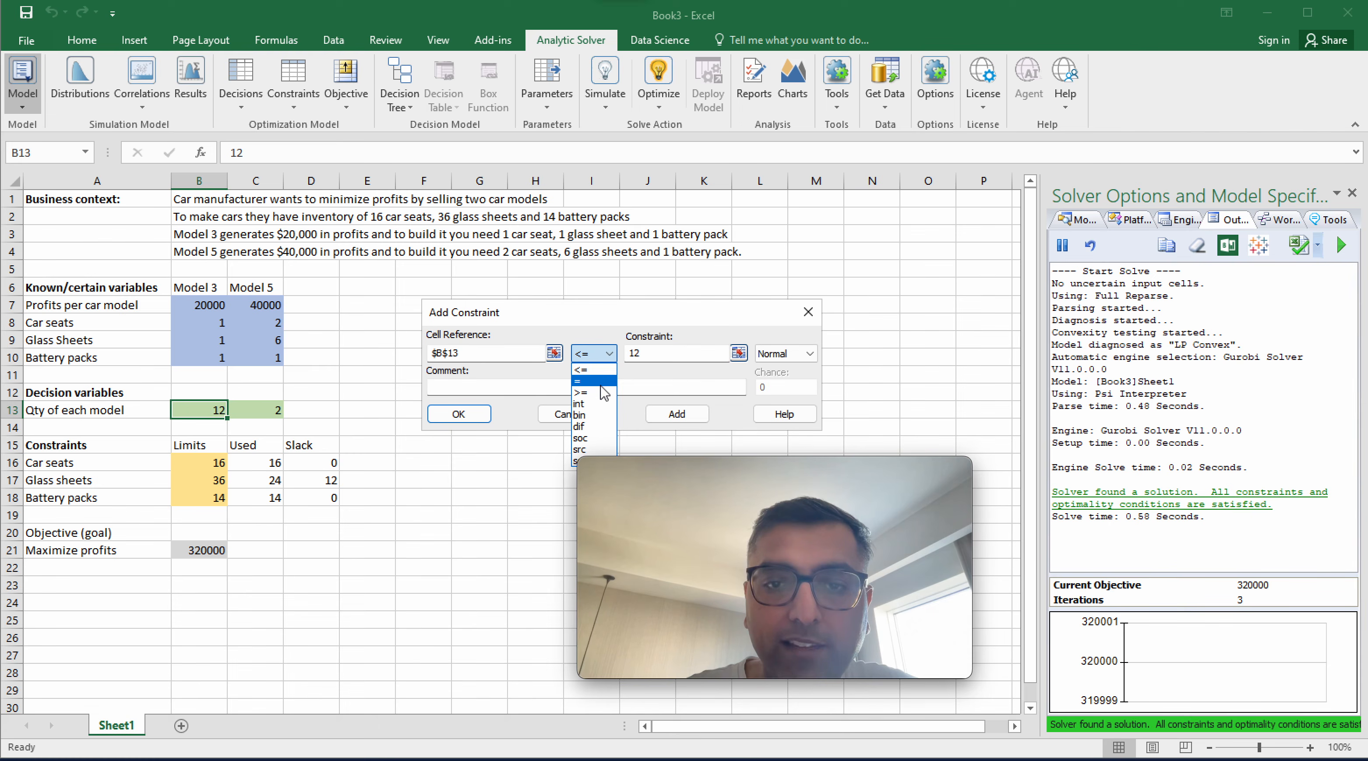
left_click(645, 352)
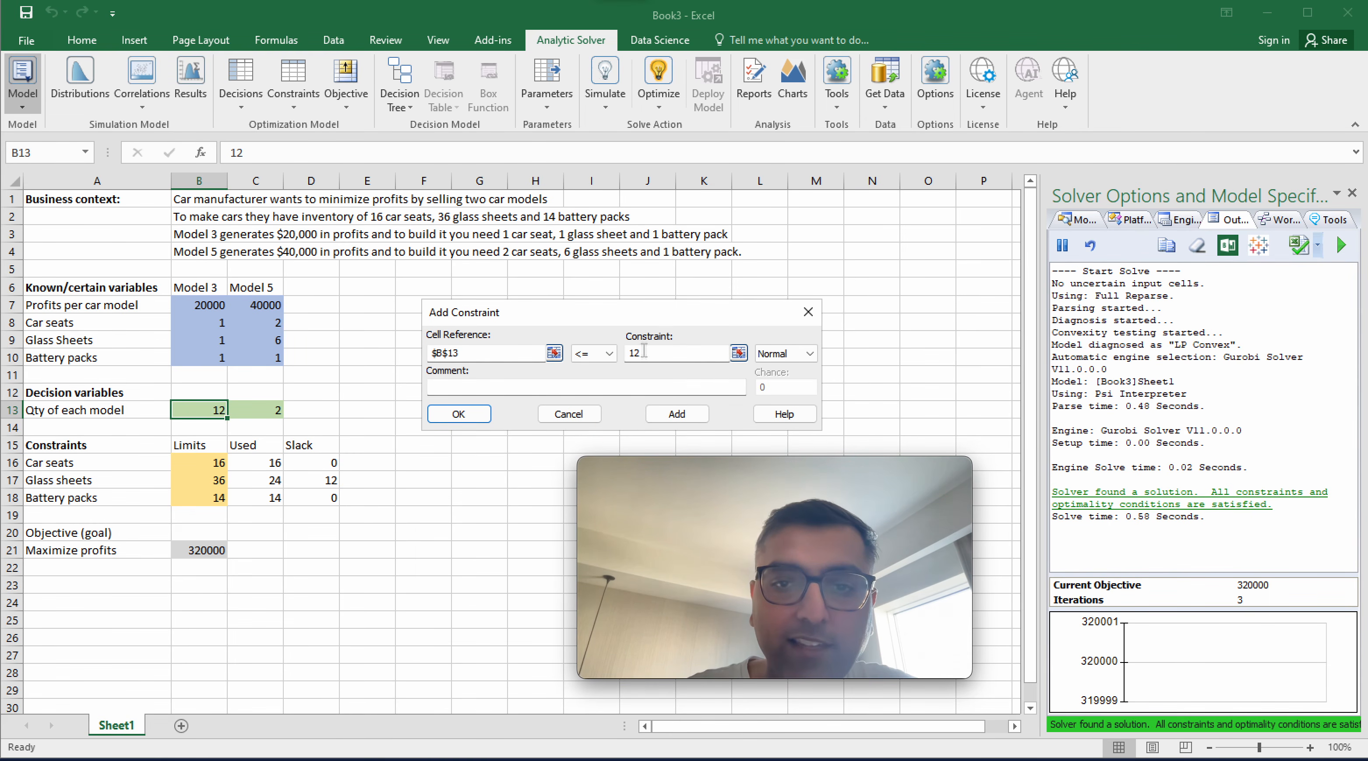
left_click(641, 354)
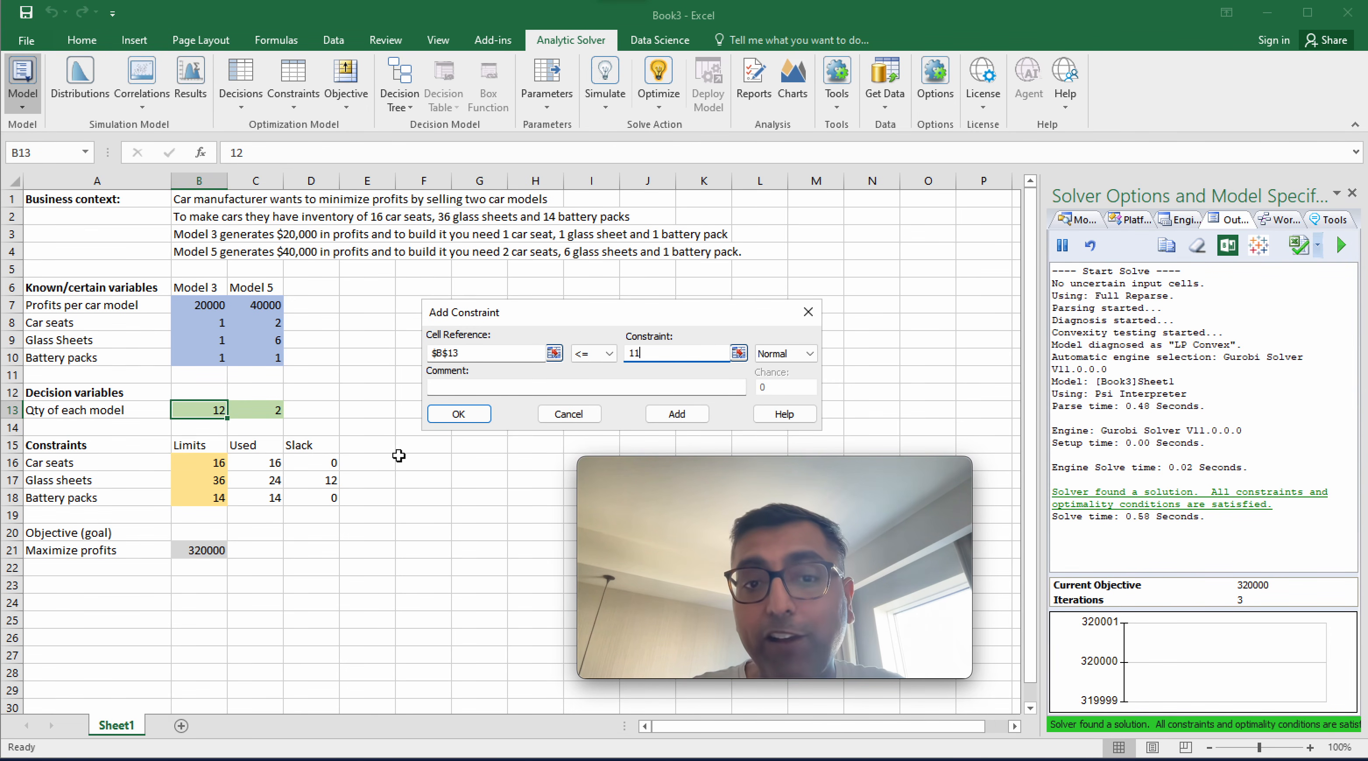
left_click(459, 414)
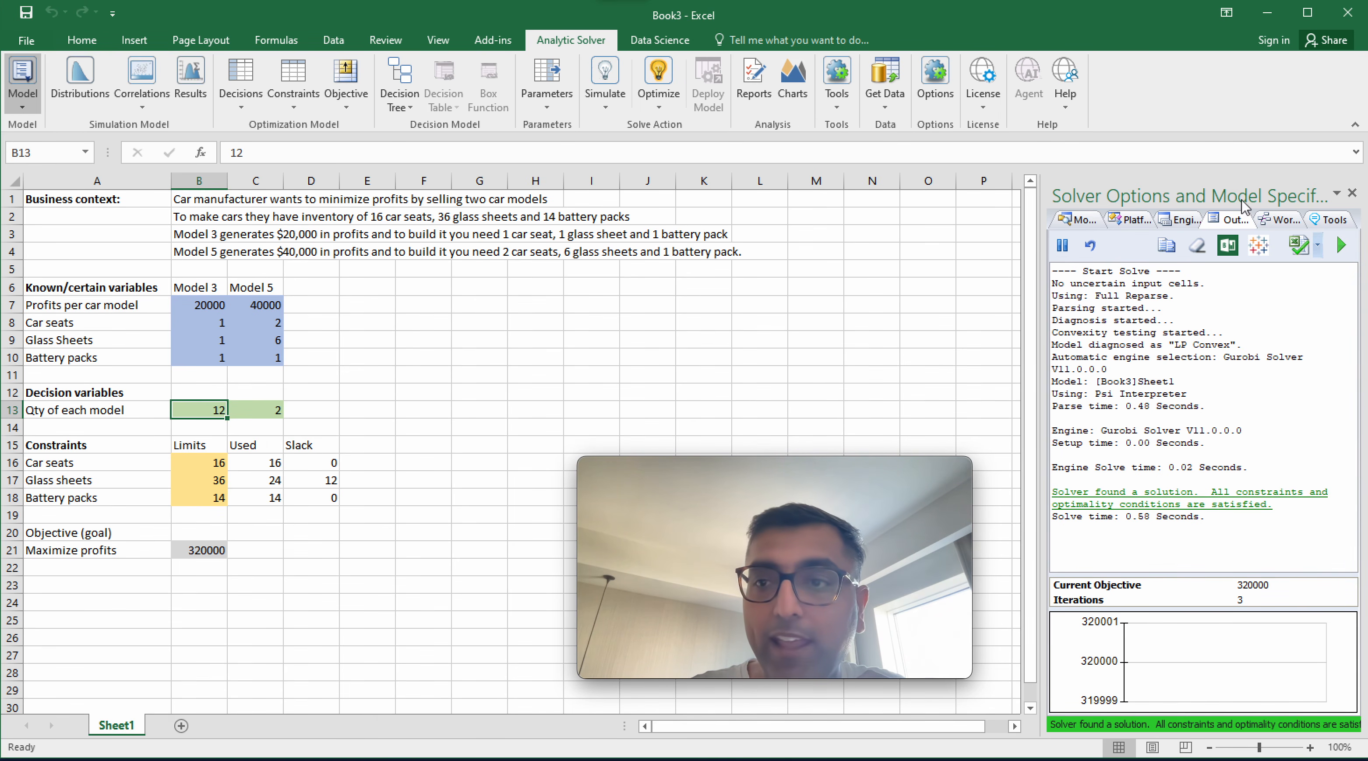
left_click(1074, 219)
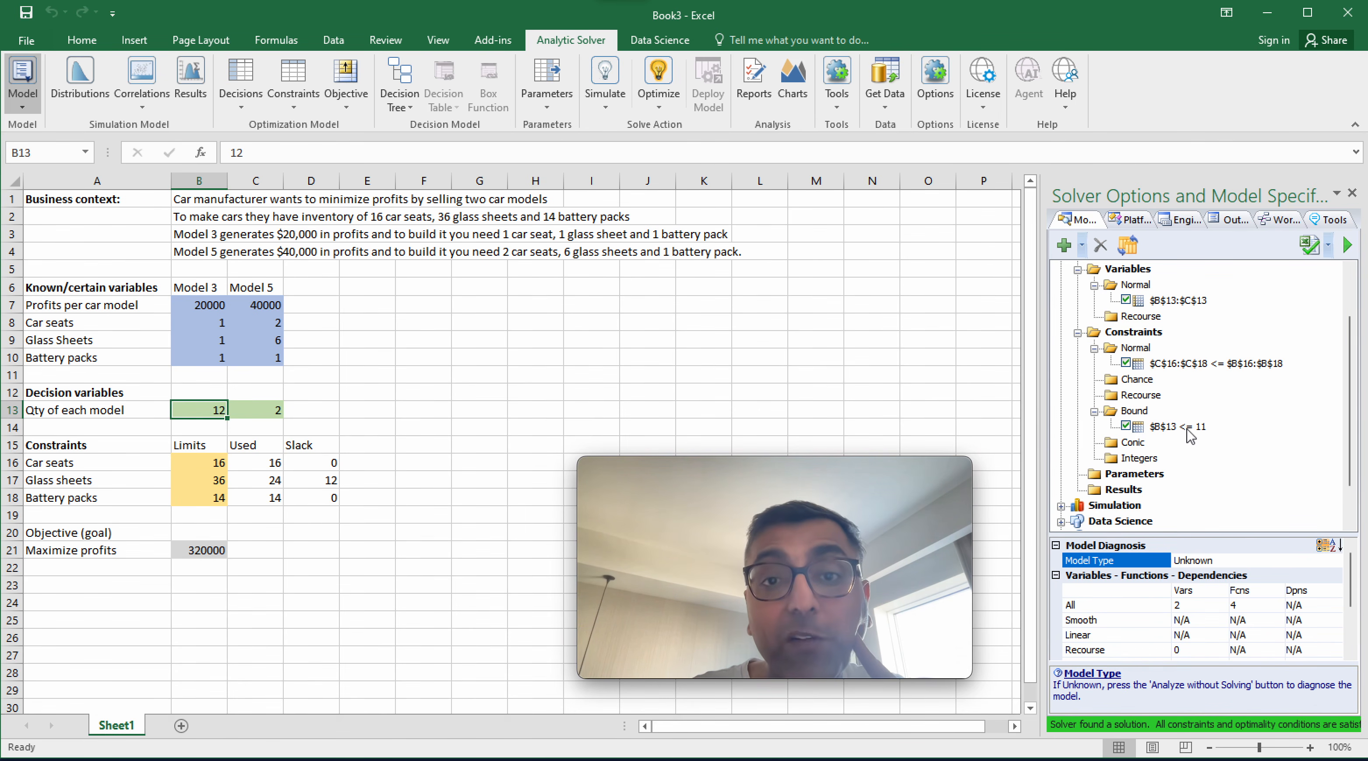
Solve the complete problem again with the upper limit on the Model 3 quantity included.
left_click(659, 109)
left_click(670, 132)
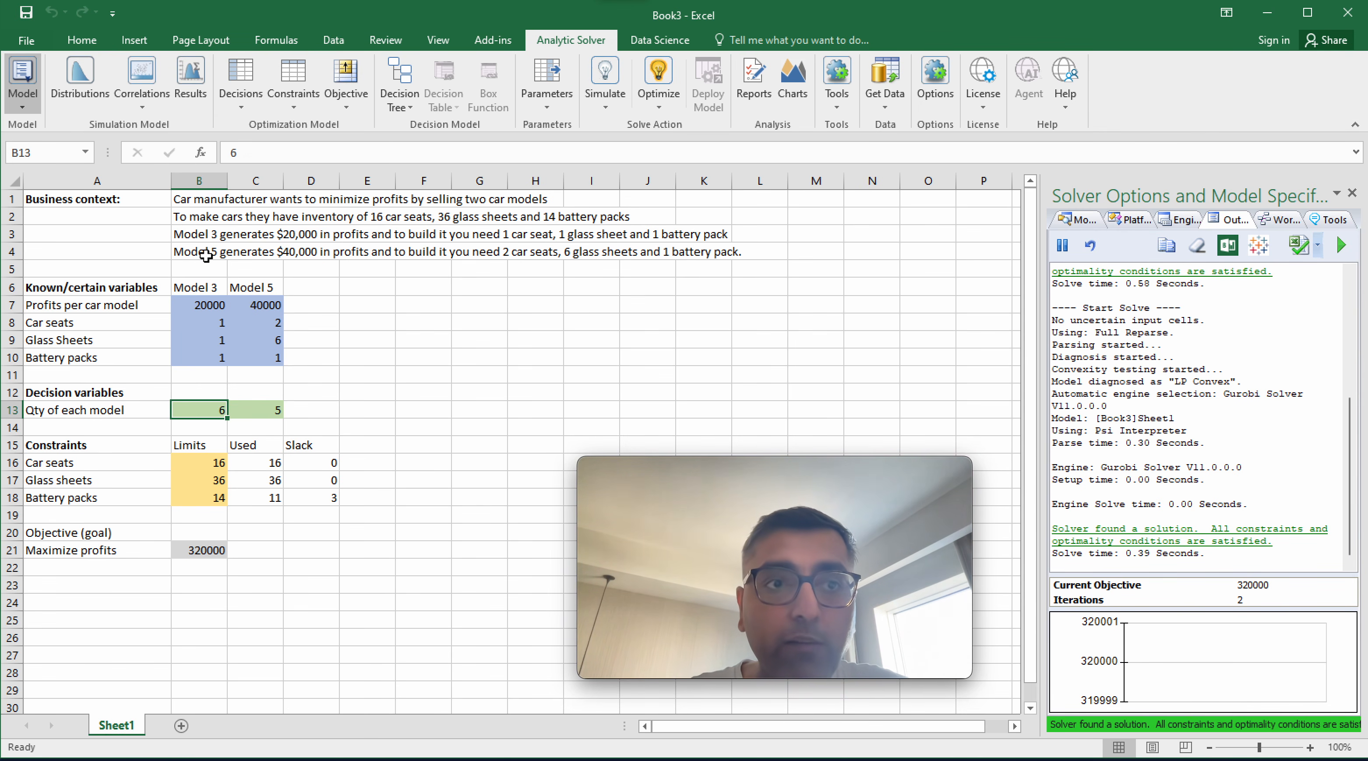
key("super+Tab")
key("super+Tab")
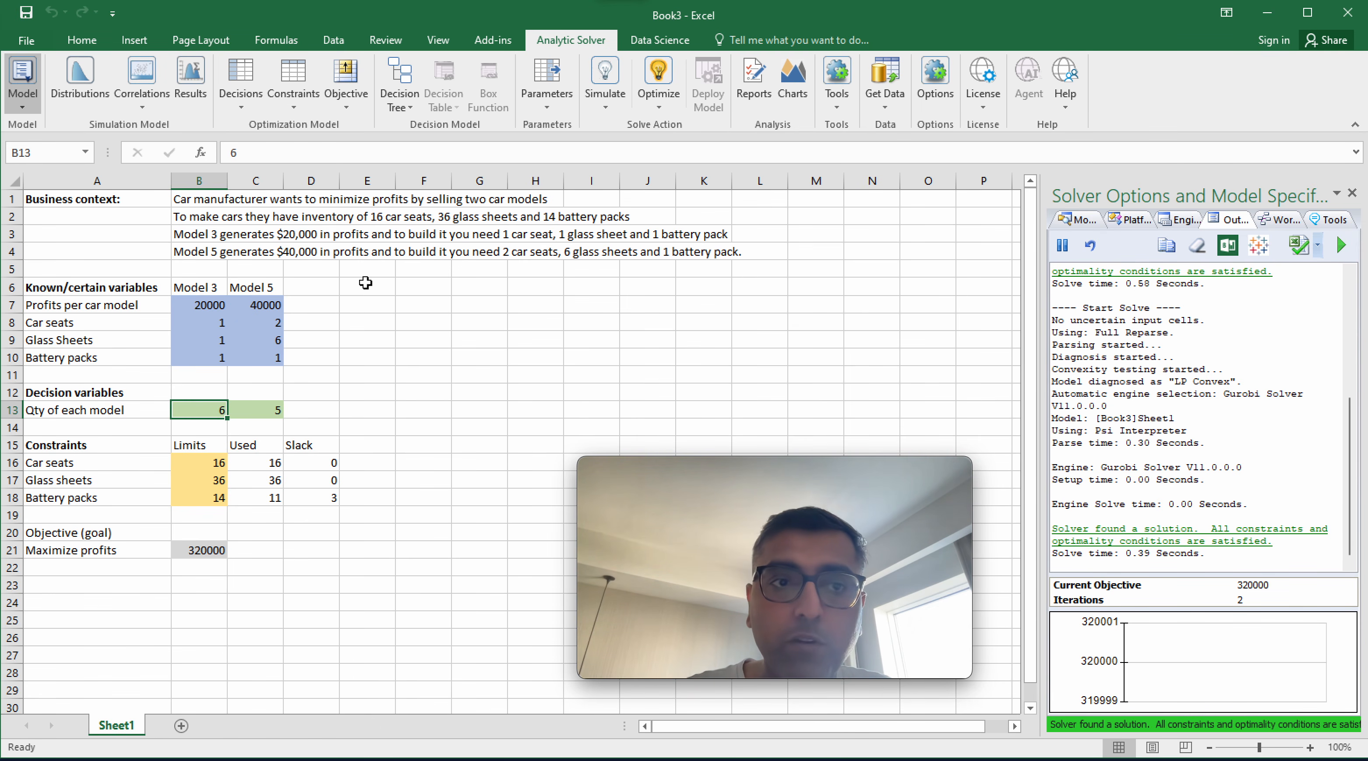
Review the business context, known variables, decision variables, constraints and objective sections of the sheet, plus the solver engine settings.
left_click(160, 205)
left_click_drag(168, 212, 210, 256)
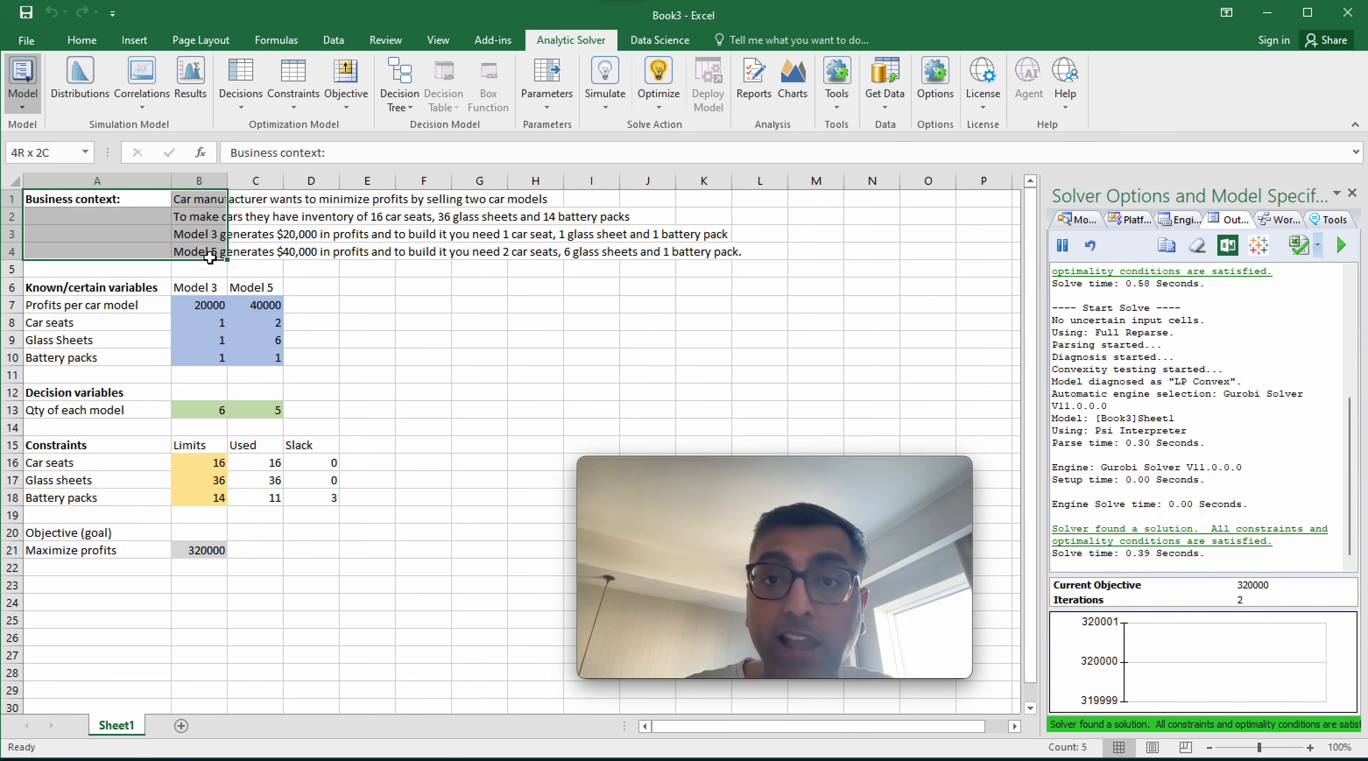
left_click_drag(122, 287, 234, 547)
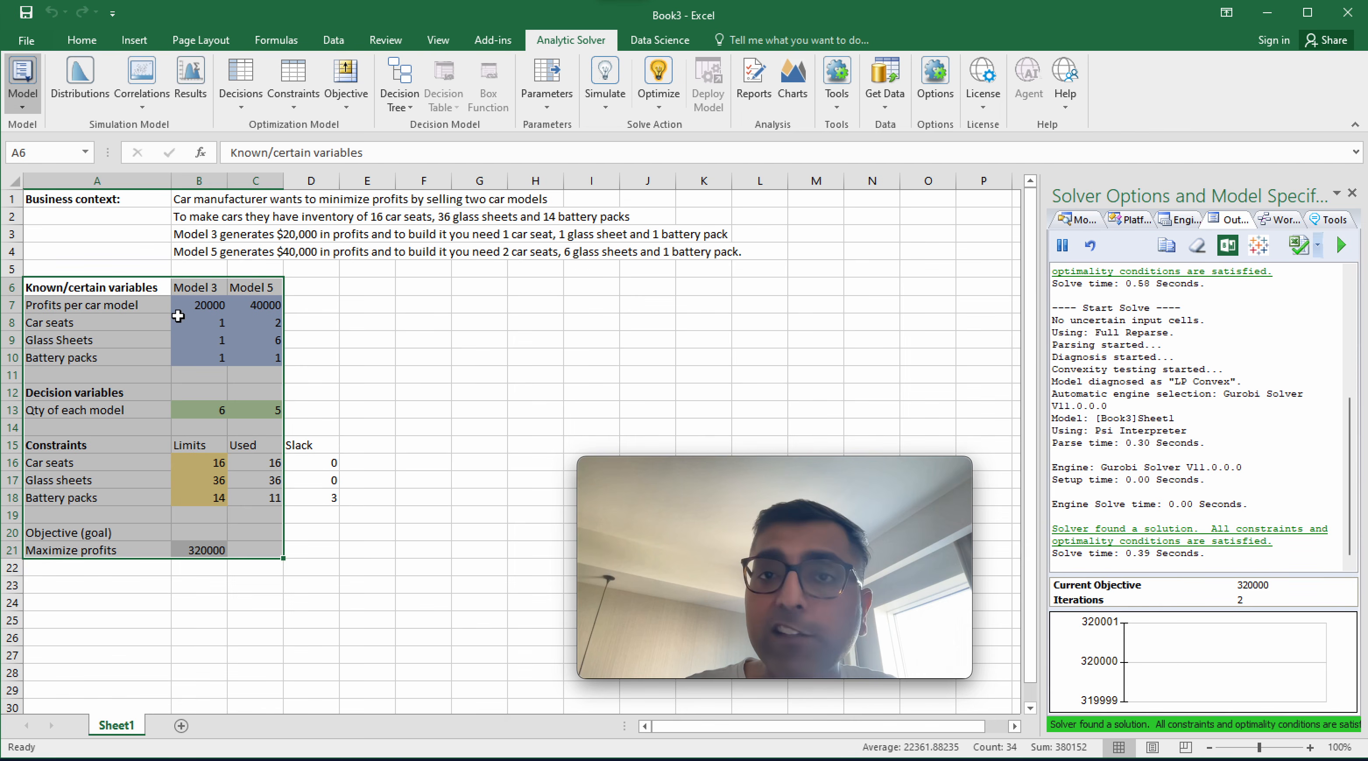
left_click(120, 288)
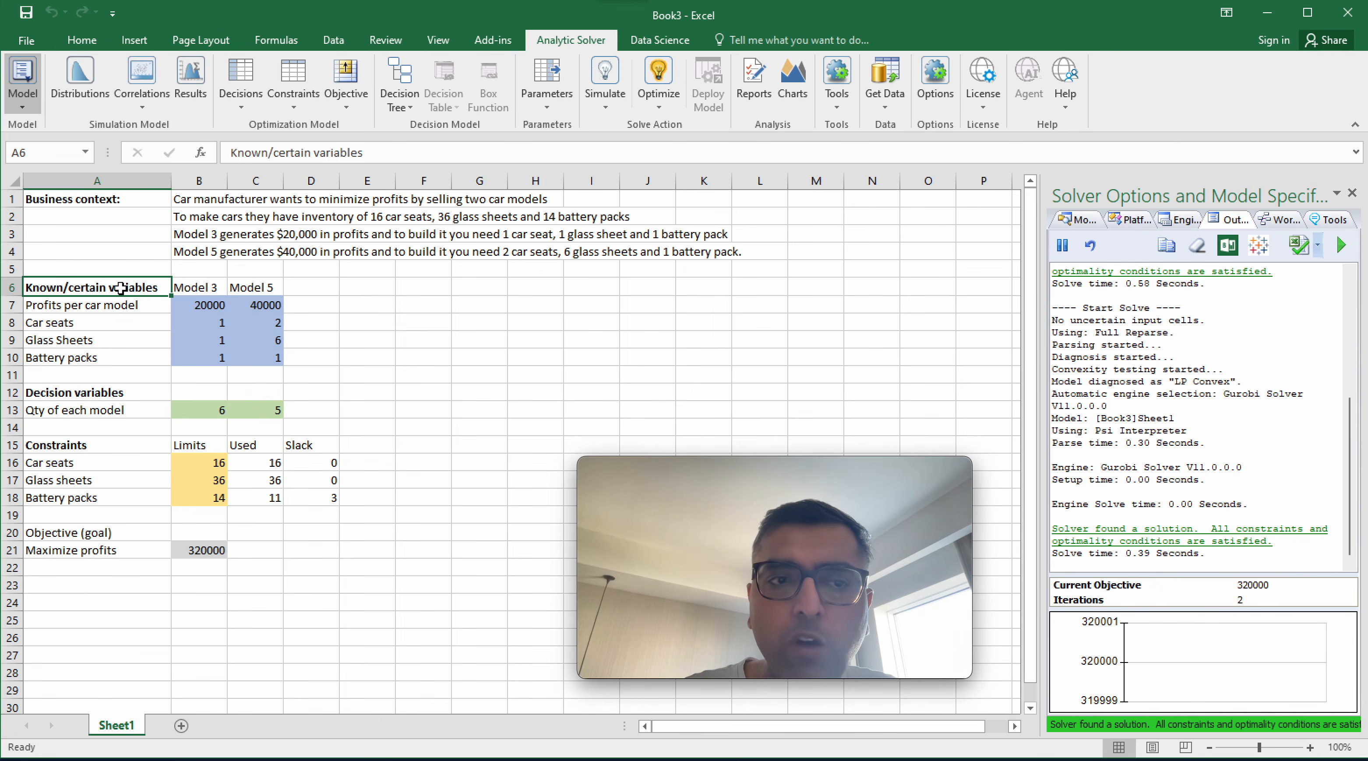
left_click(96, 393)
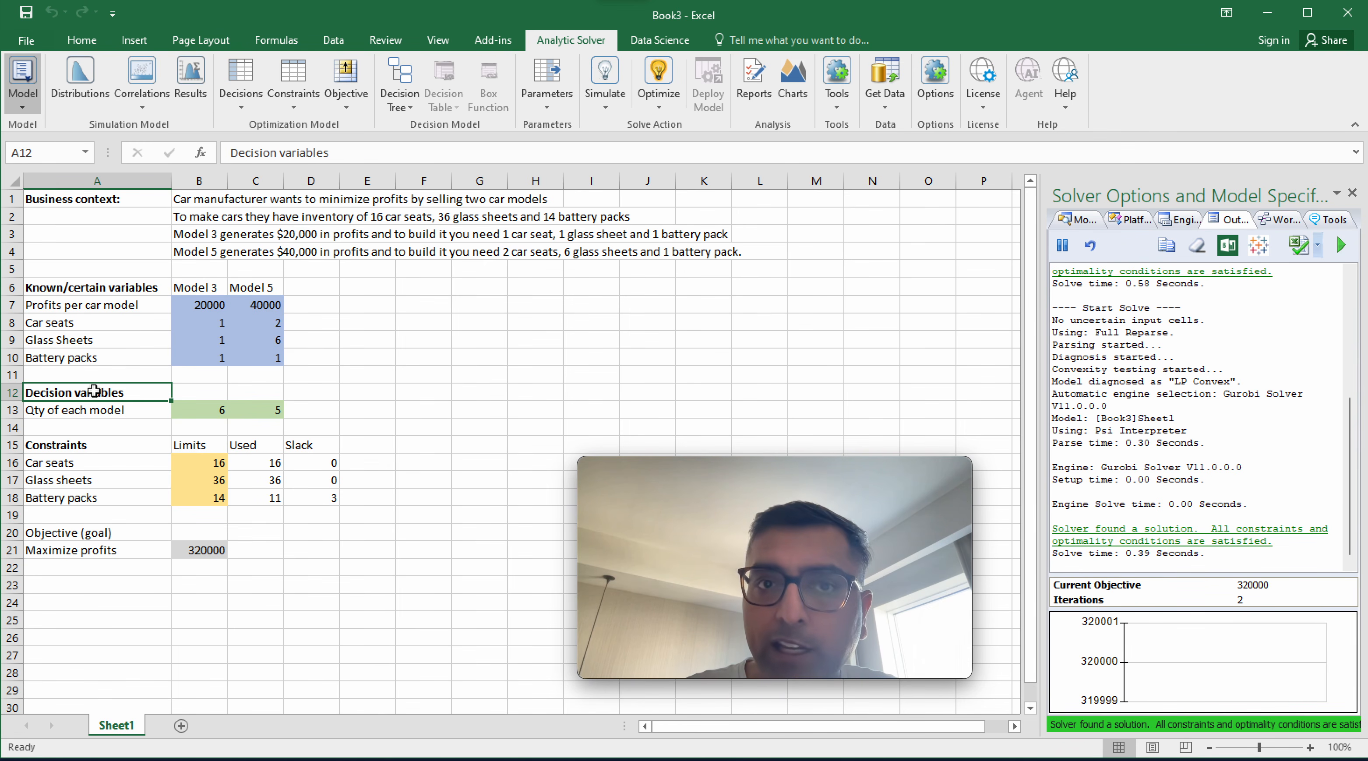
left_click(80, 447)
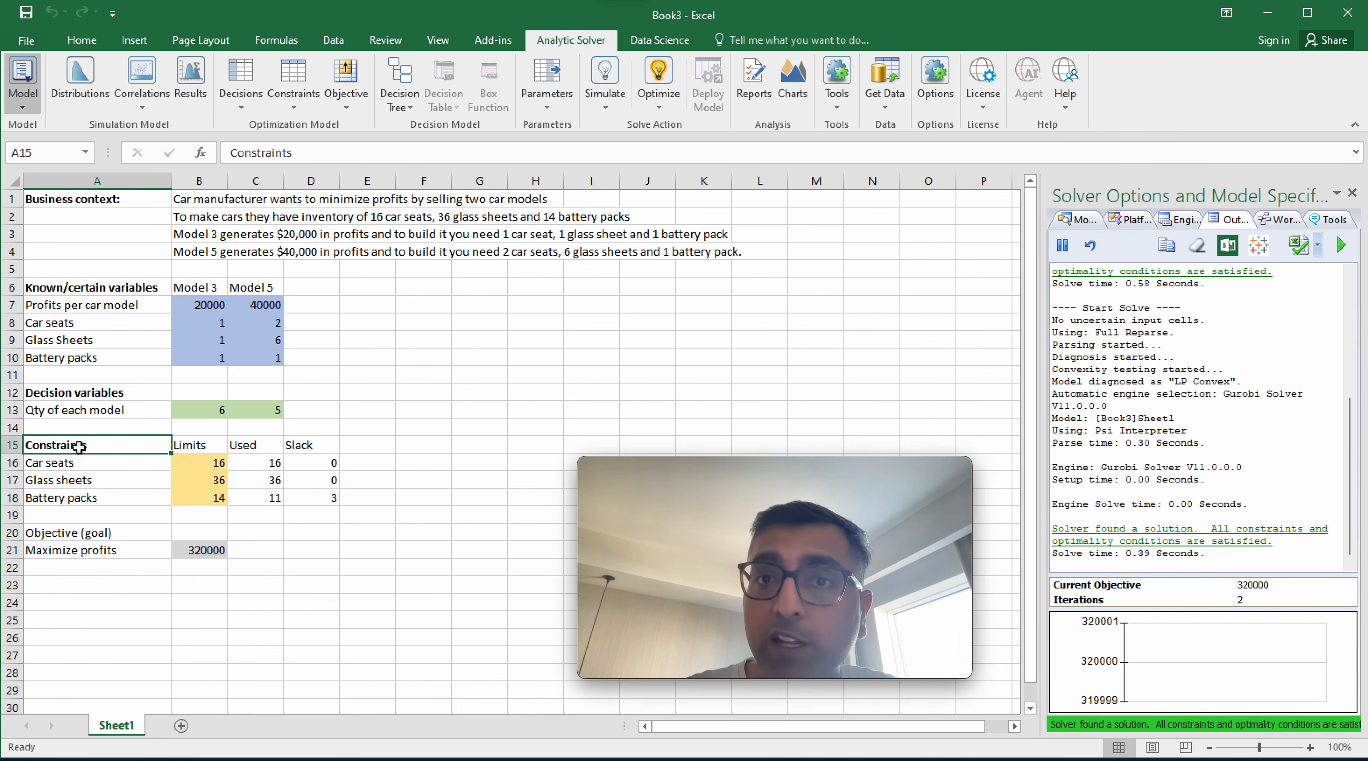
left_click(69, 552)
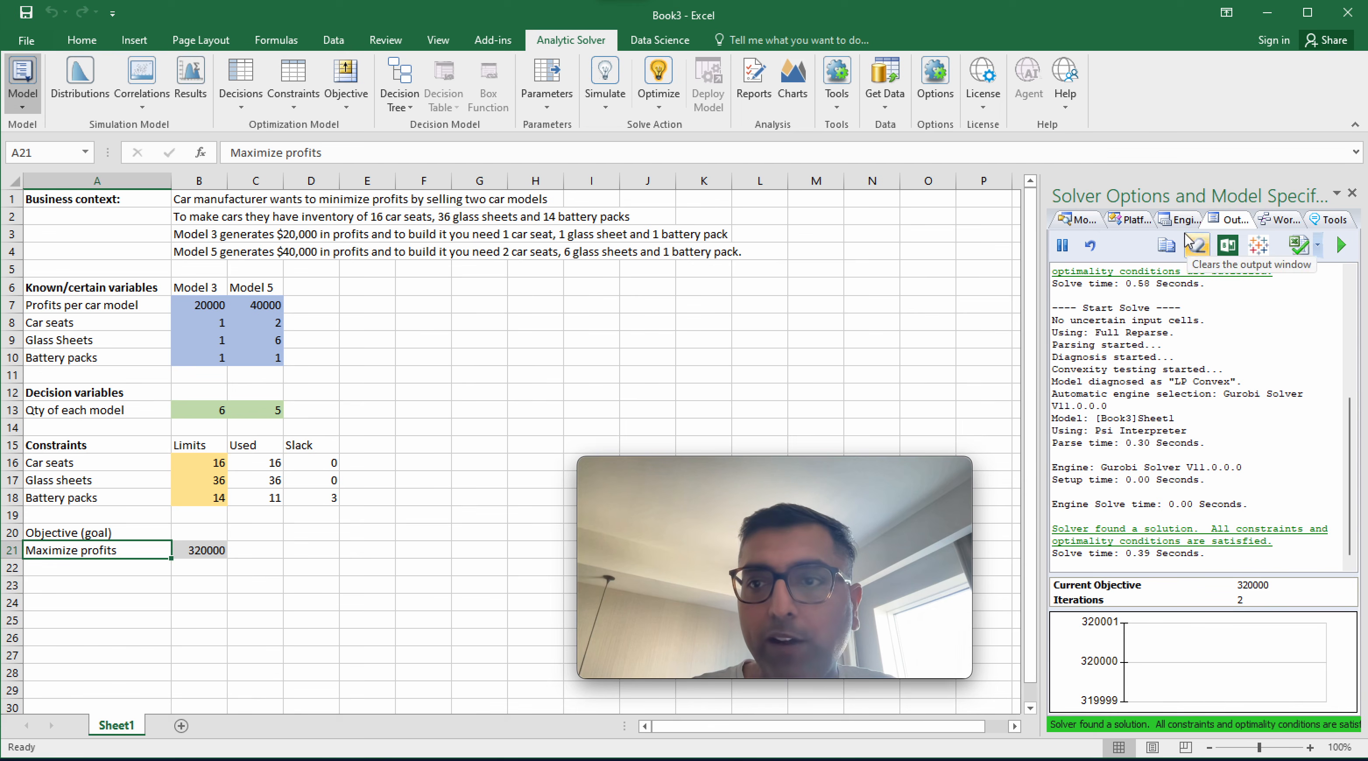
left_click(1182, 219)
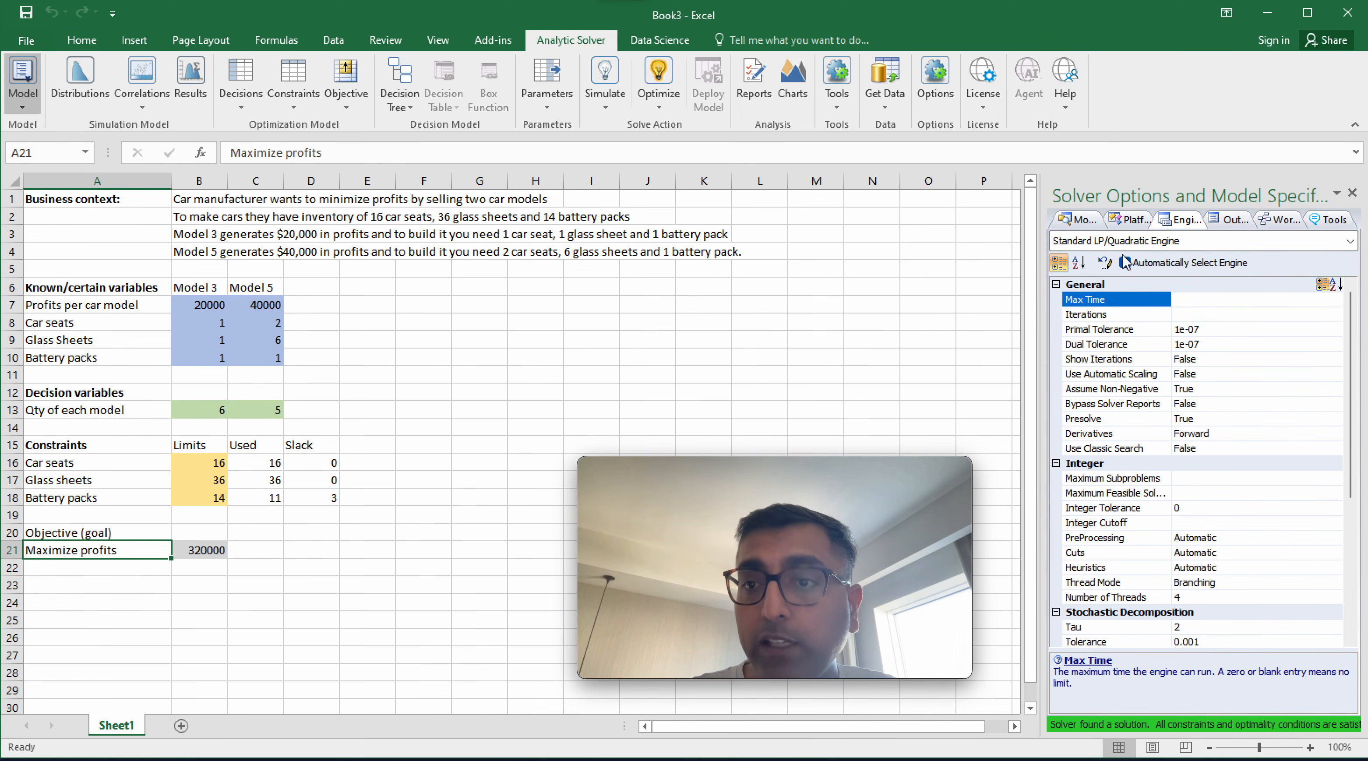